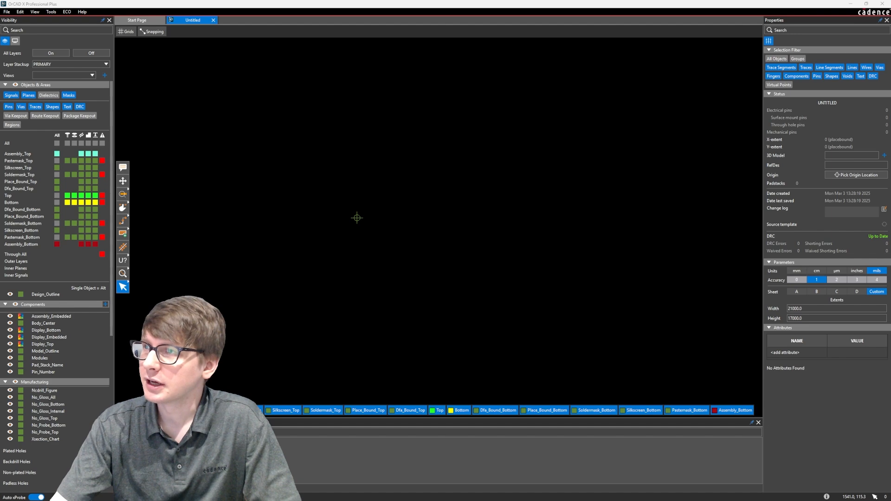
Bring the browser window with the LM324 datasheet over the layout and enlarge it to show the full D0014A package outline page.
drag(890, 99, 557, 61)
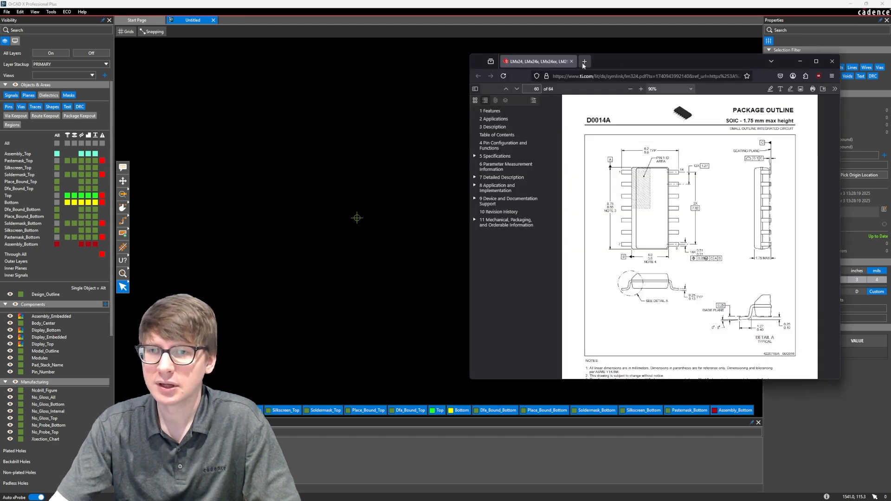
drag(641, 59, 552, 49)
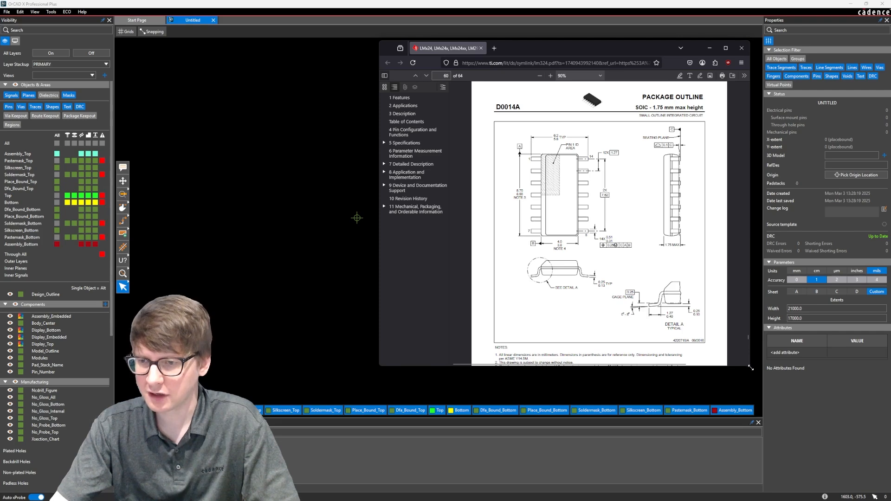
drag(749, 365, 791, 426)
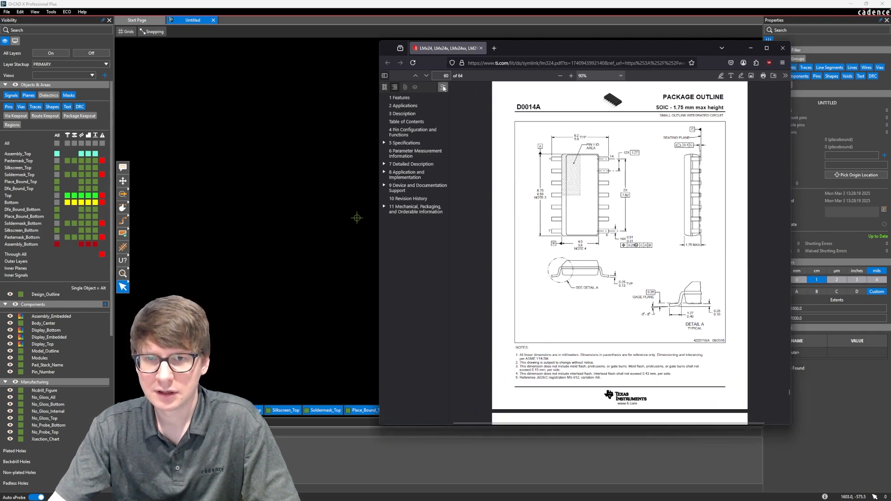
Expand the Mechanical, Packaging, and Orderable Information section and examine the D0014A package outline and the example board layout's land pattern dimensions.
click(384, 206)
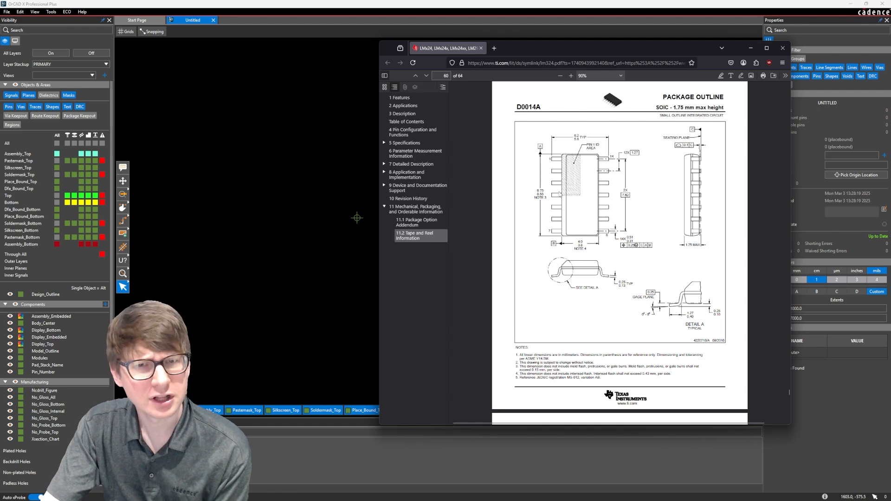
scroll(596, 210, down, 4)
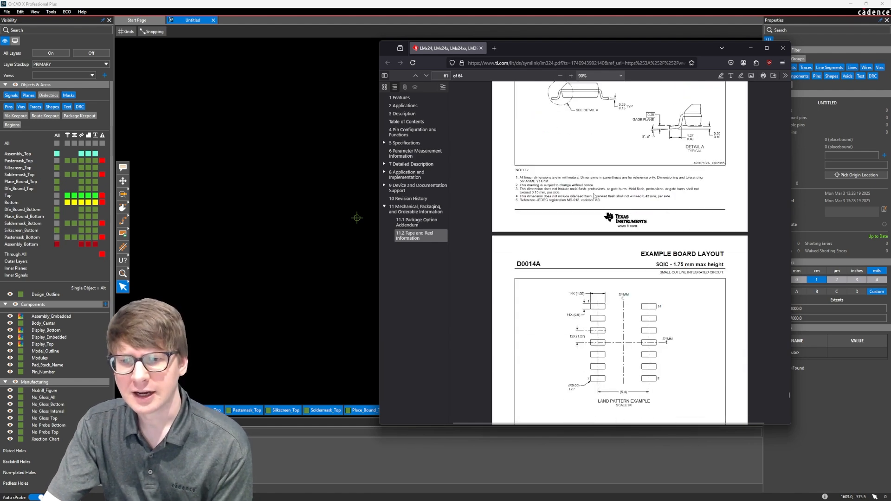
scroll(595, 196, up, 4)
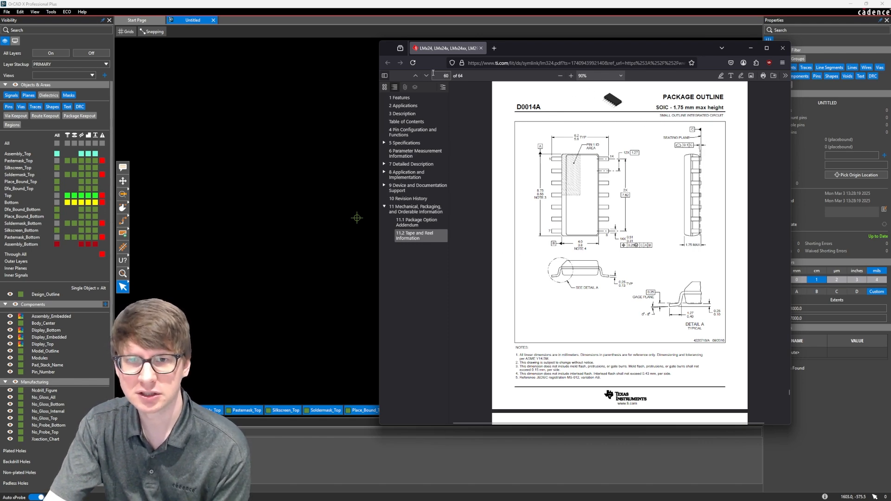
scroll(594, 197, down, 2)
scroll(594, 197, down, 6)
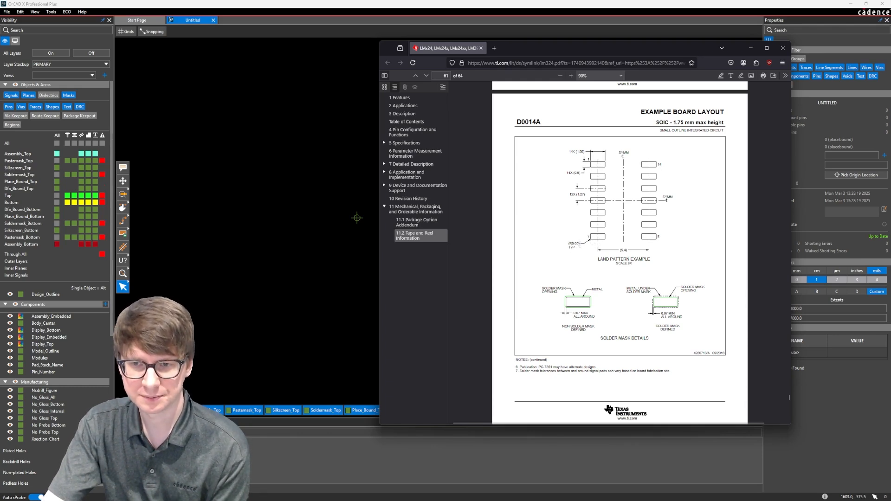
drag(580, 244, 569, 242)
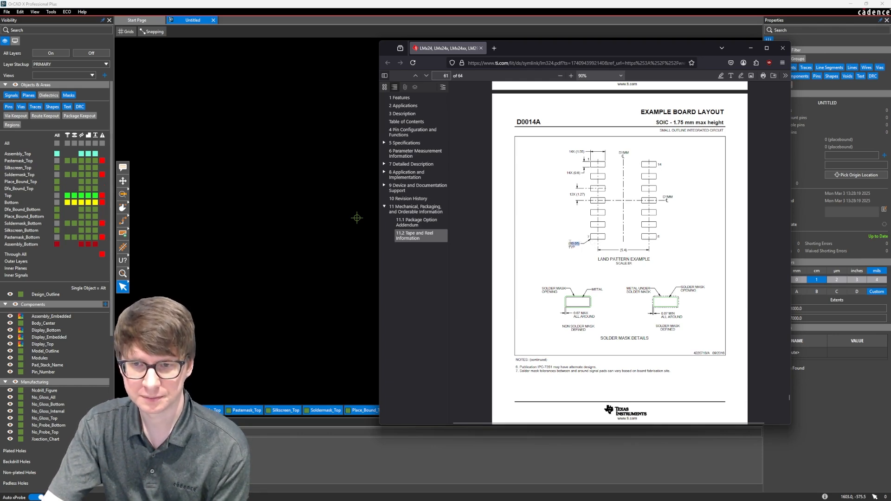
click(607, 168)
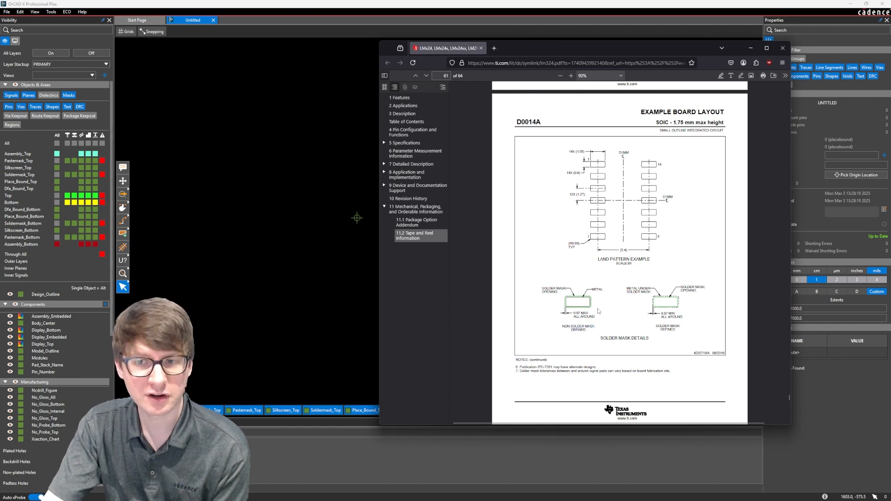
Examine the solder paste pattern in the D0014A example stencil design and return to the package outline page.
scroll(609, 302, down, 10)
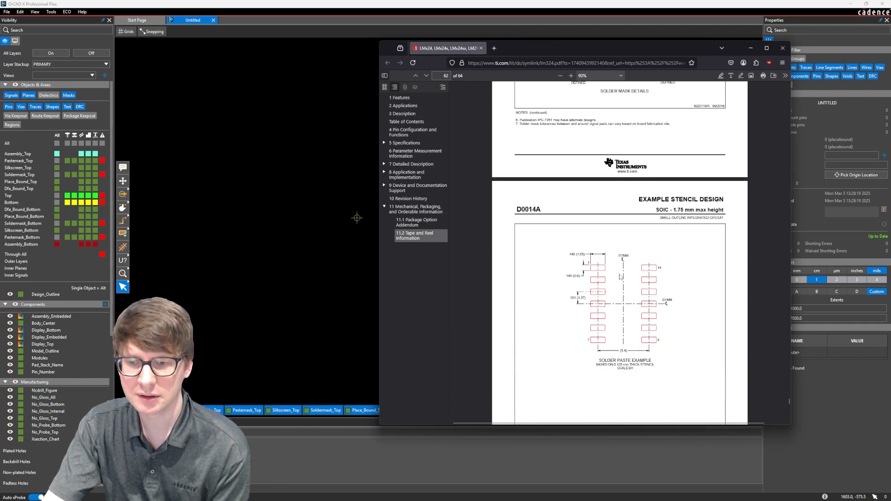
scroll(594, 273, down, 1)
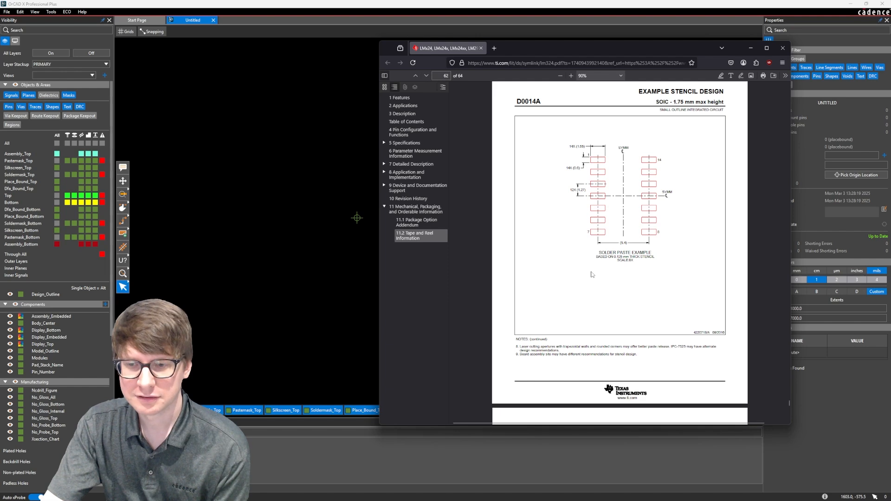
scroll(592, 274, up, 1)
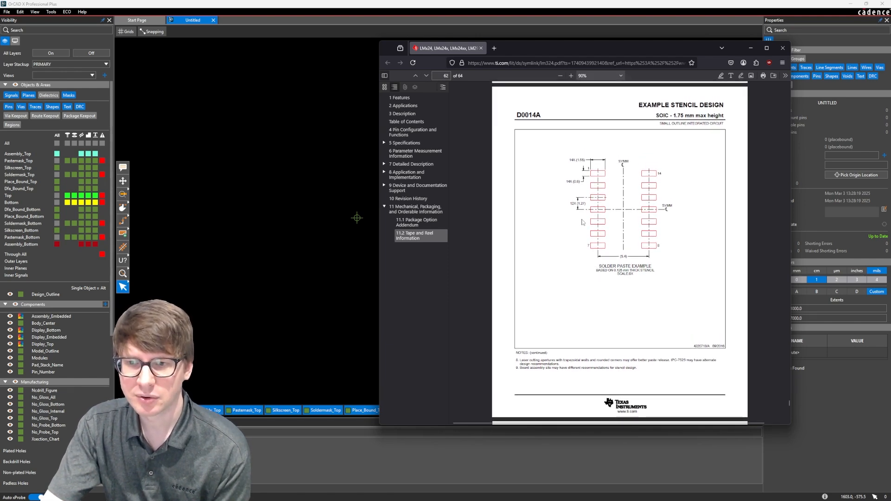
drag(598, 266, 660, 269)
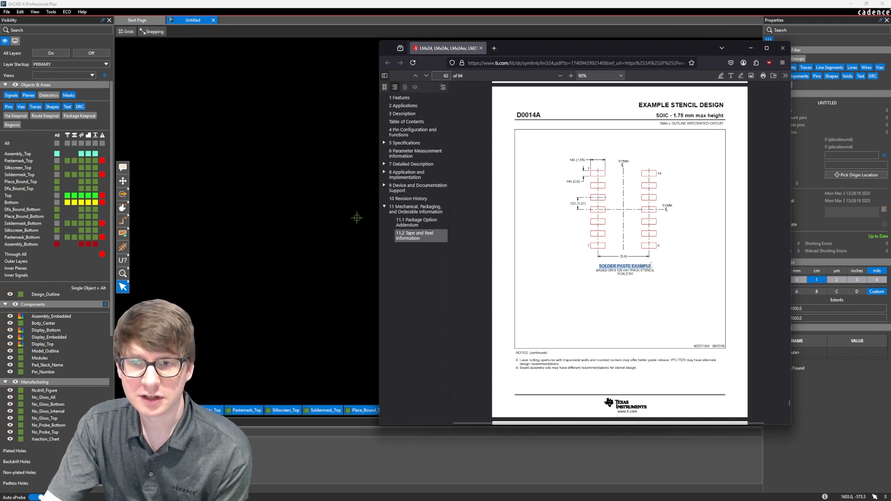
click(651, 265)
scroll(651, 264, up, 6)
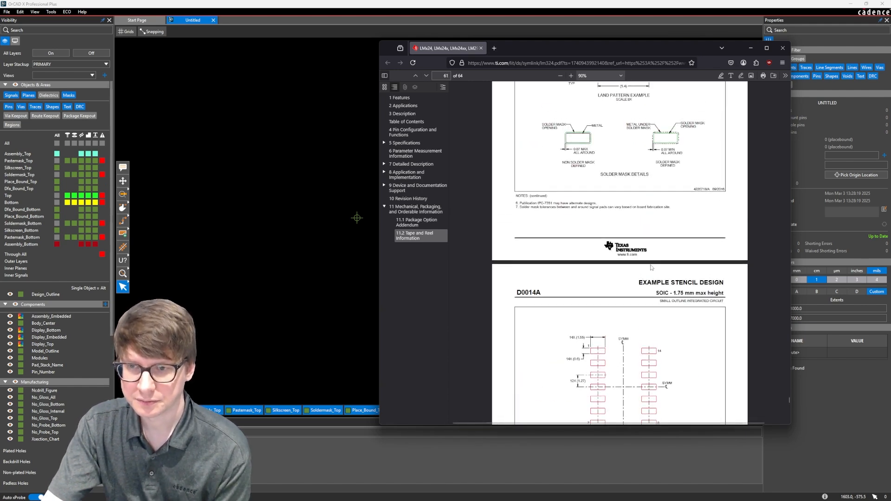
scroll(651, 267, up, 6)
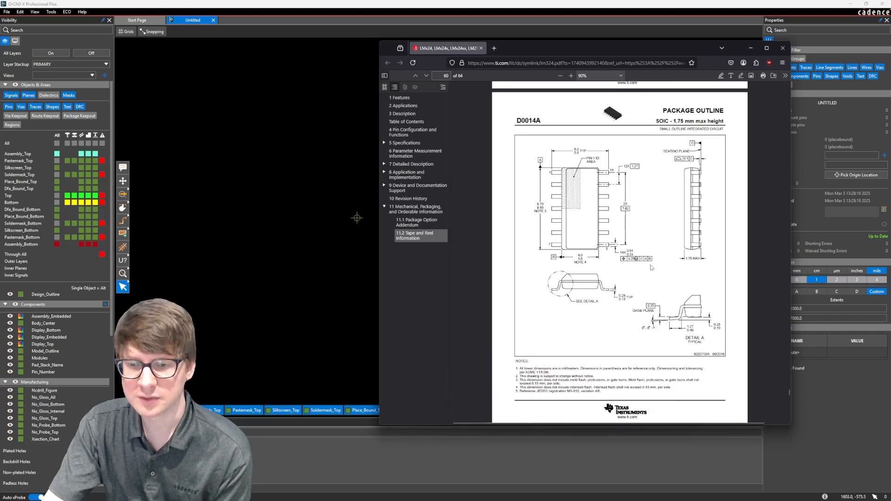
scroll(616, 147, down, 1)
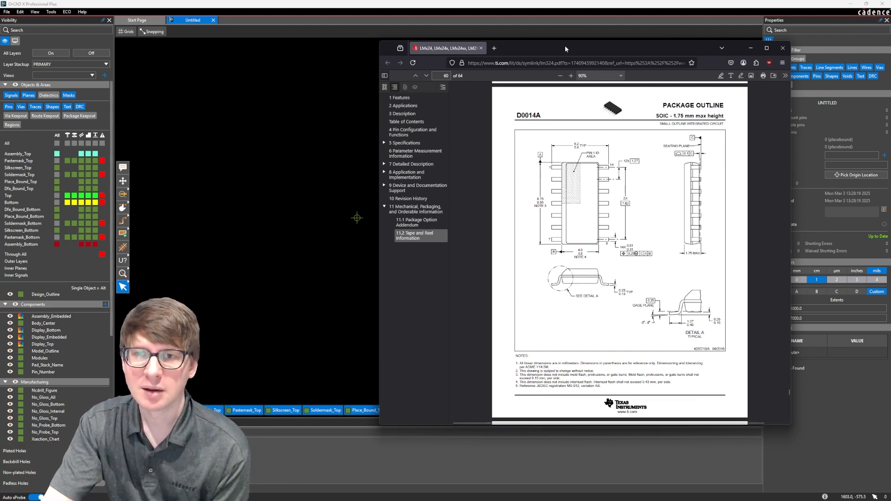
Narrow the datasheet window and move it off the layout to return to the empty footprint drawing in OrCAD X.
drag(566, 48, 552, 60)
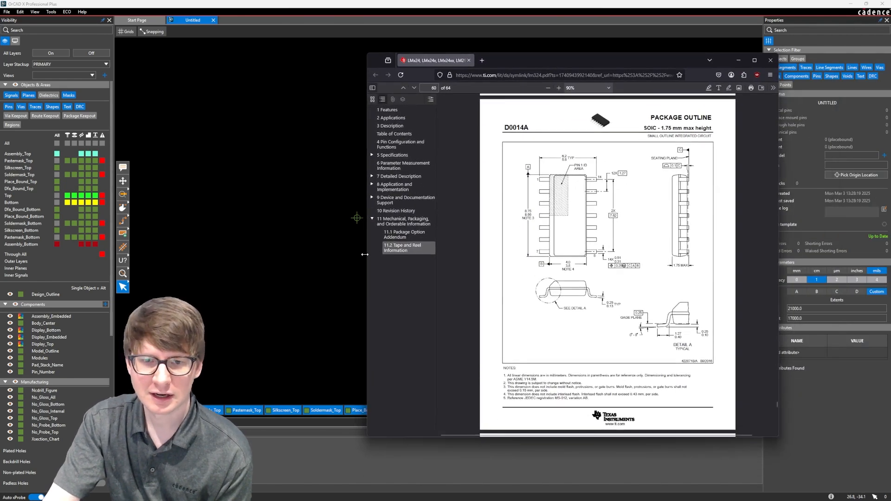
drag(364, 255, 432, 255)
drag(600, 64, 890, 48)
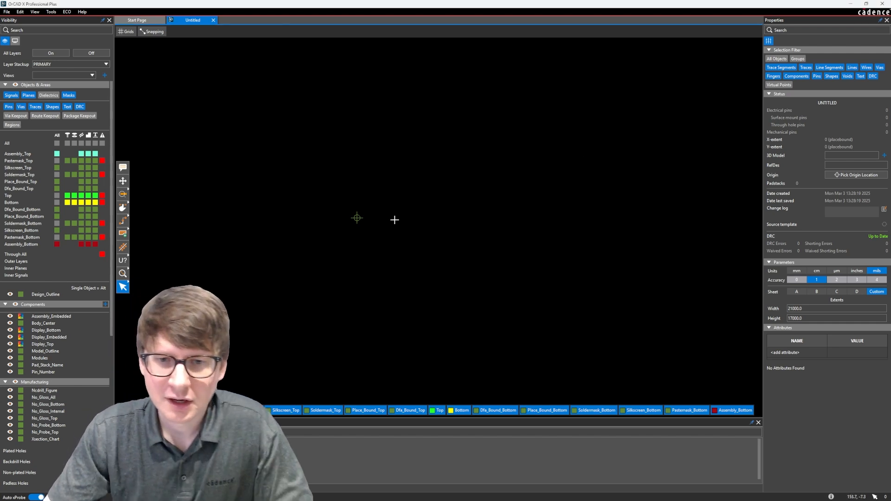
mouse_move(394, 219)
middle_down()
mouse_move(380, 214)
mouse_move(422, 222)
mouse_move(445, 199)
middle_up()
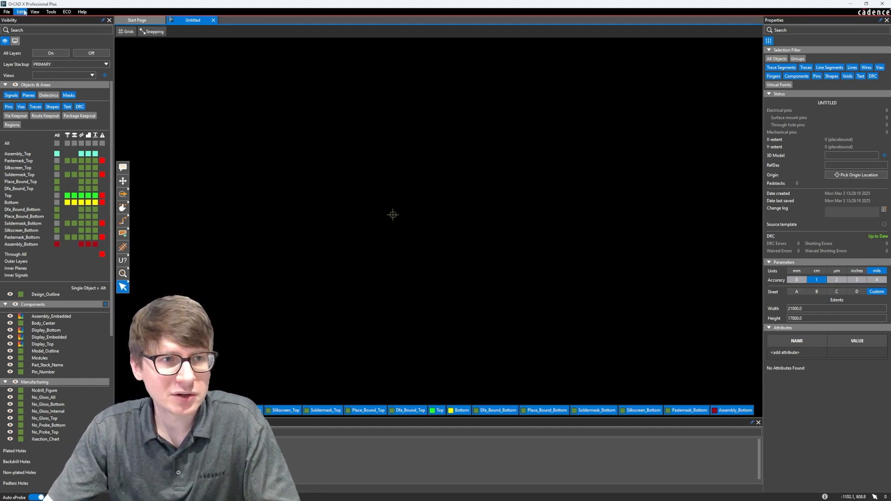
click(5, 13)
mouse_move(28, 20)
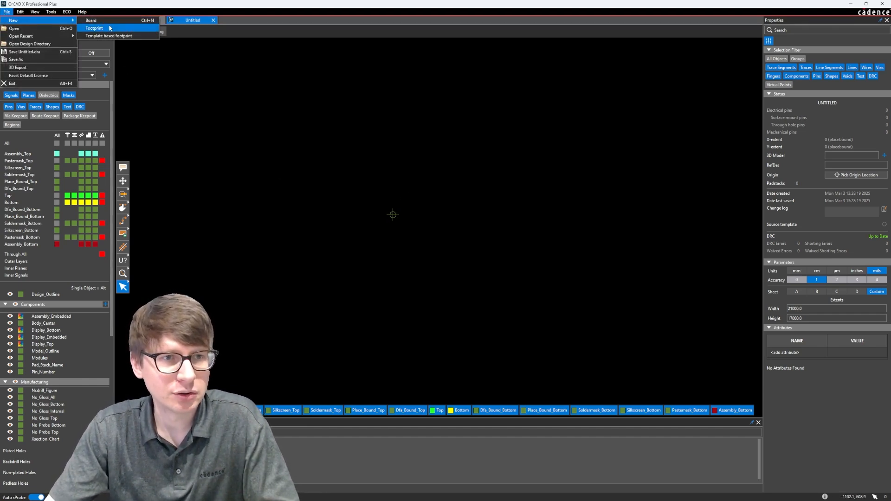
click(435, 115)
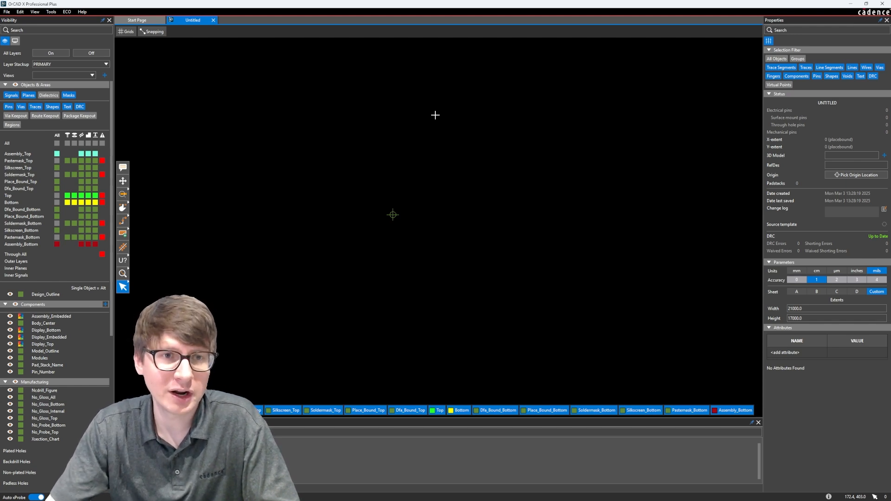
Start saving the untitled footprint drawing under a new name and set the folder to C:\SPB_Data\cdssetup\workspace.
click(6, 12)
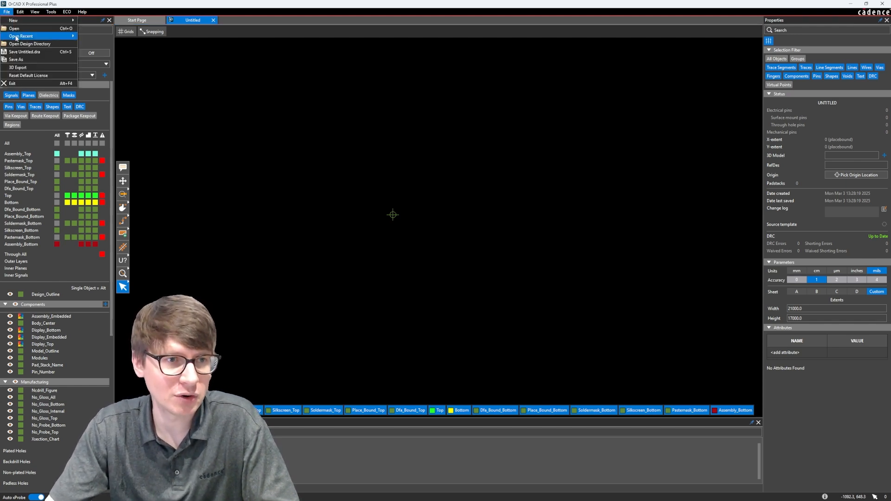
click(28, 61)
drag(409, 183, 399, 180)
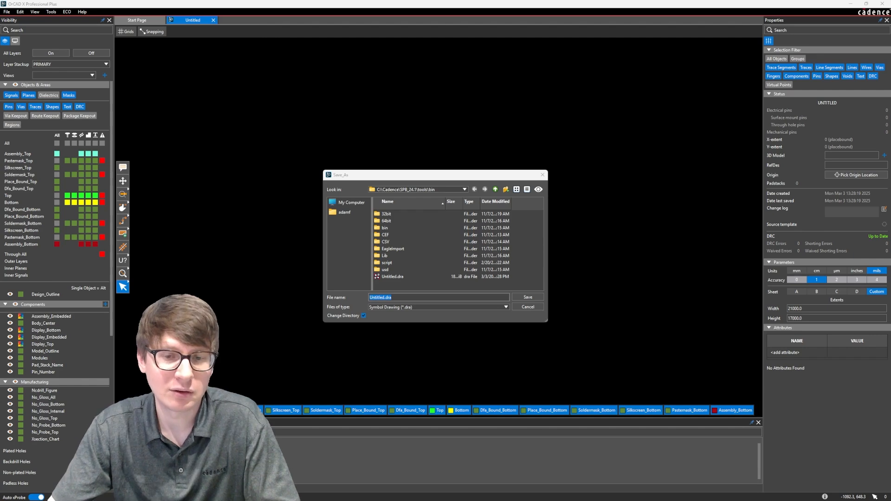
click(423, 316)
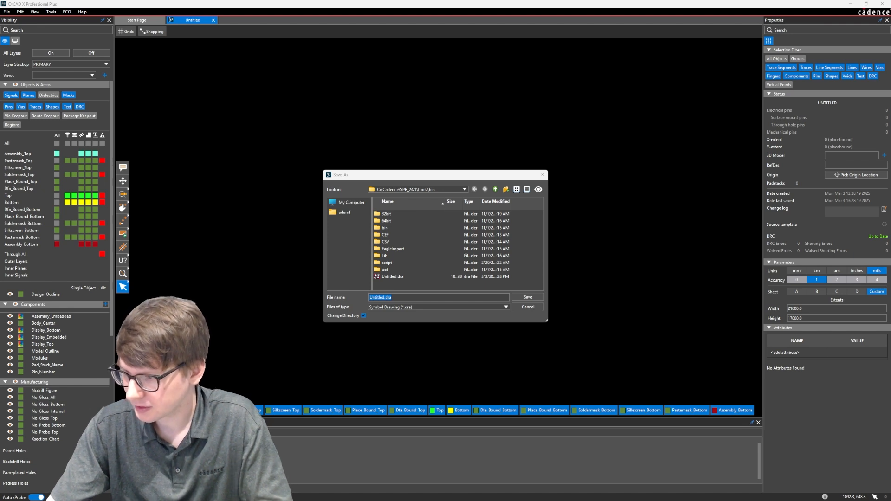
triple_click(453, 299)
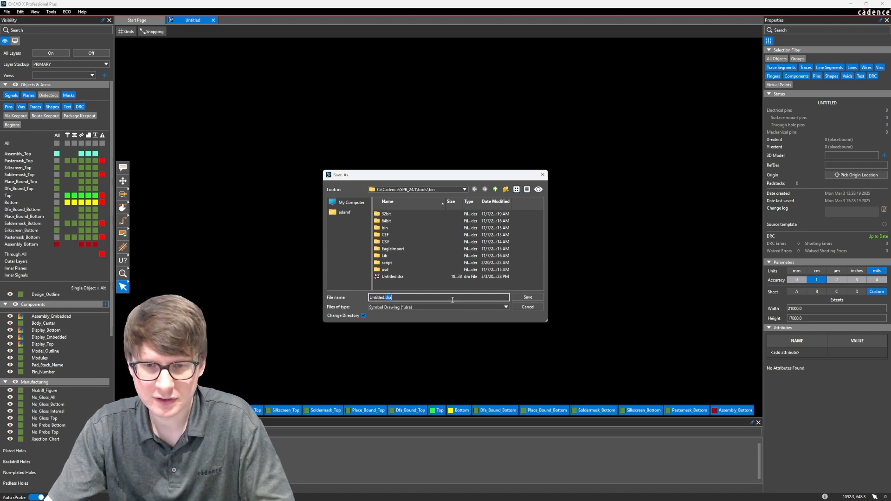
text(C:\SPB_Data\cdssetup\workspace)
key(Return)
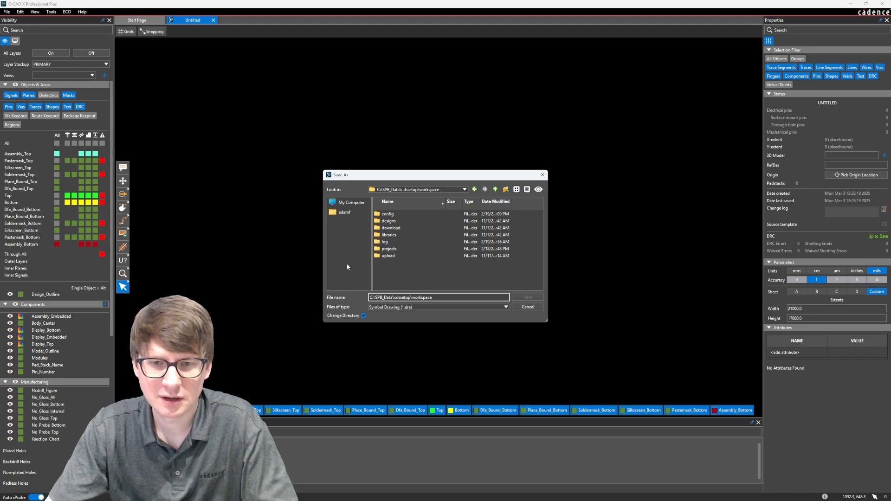
Save the footprint drawing as 14-soic in the footprints folder inside the workspace's libraries folder.
double_click(390, 235)
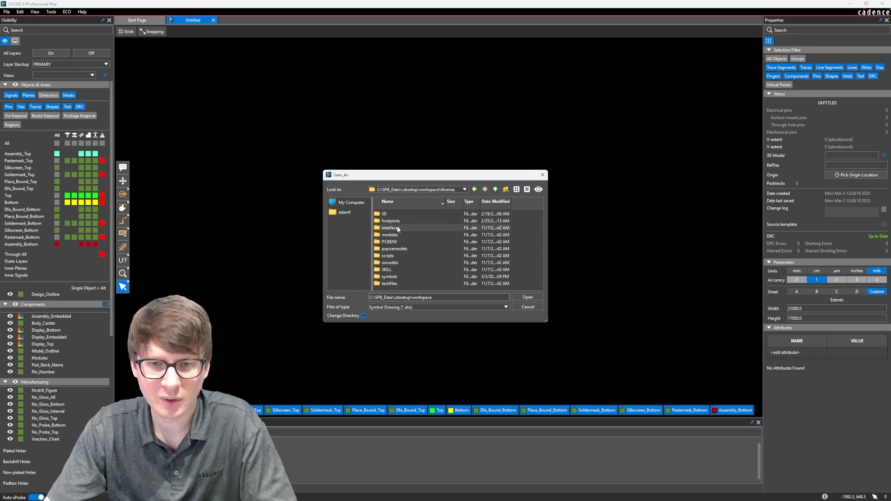
double_click(398, 229)
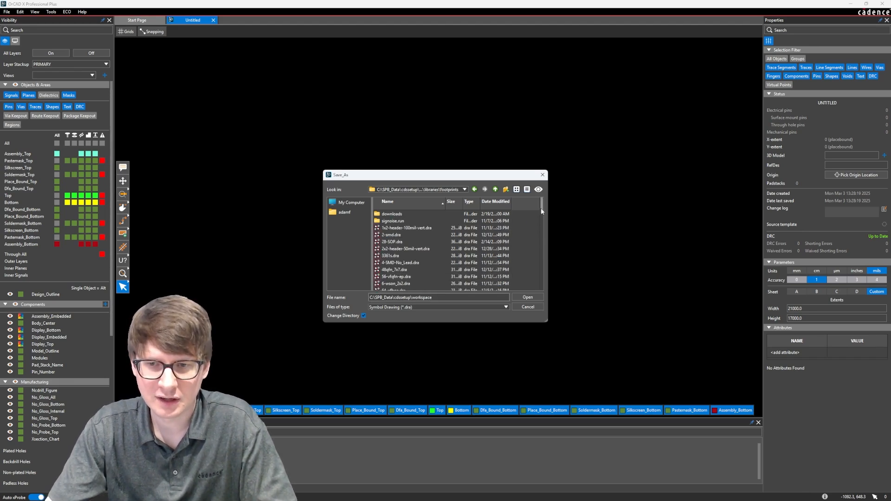
mouse_move(541, 208)
mouse_down()
mouse_move(541, 263)
mouse_move(544, 197)
mouse_up()
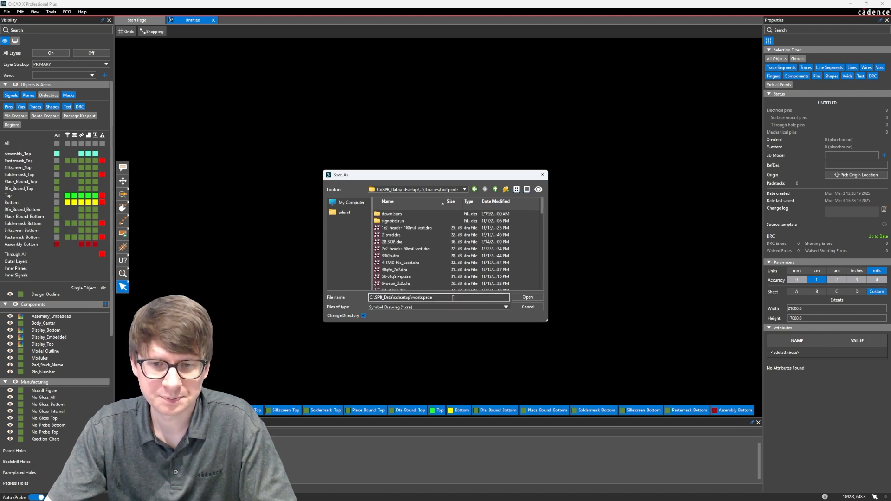
drag(434, 297, 343, 299)
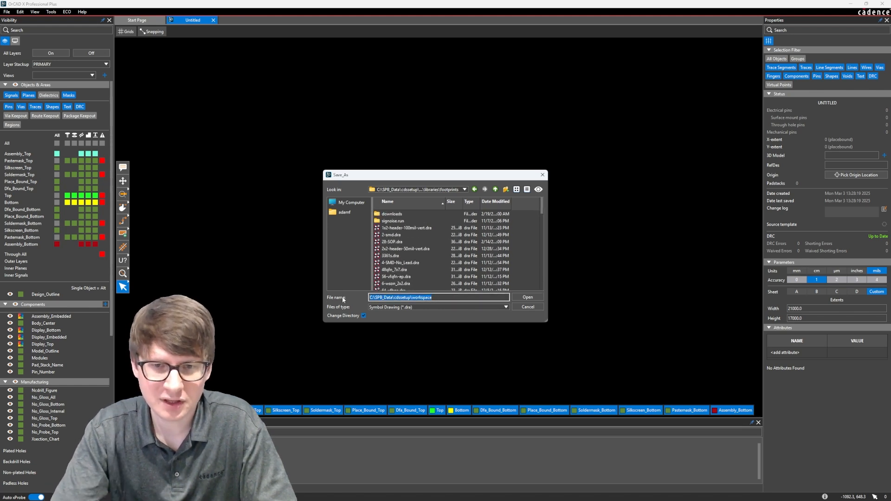
text(14-soic)
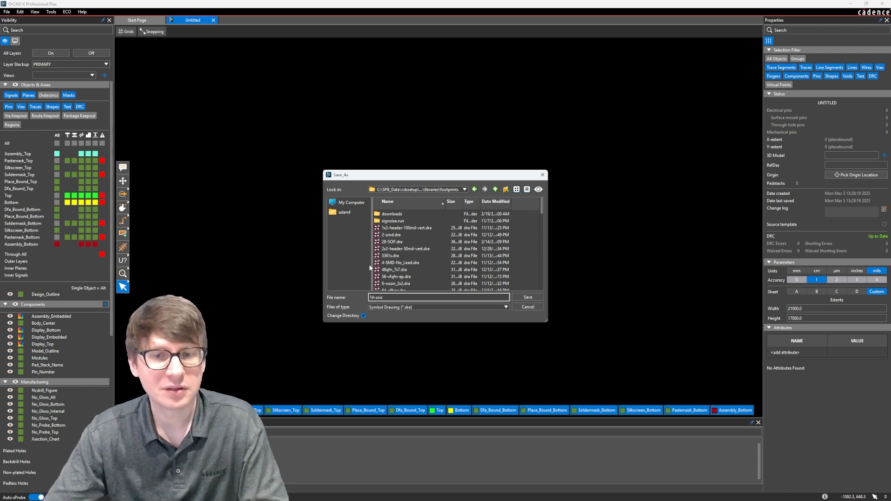
click(528, 298)
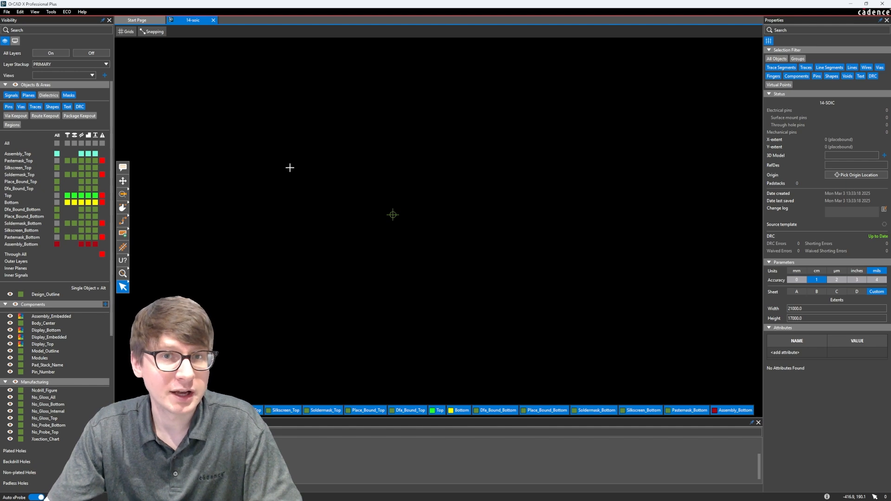
middle_drag(322, 160, 330, 169)
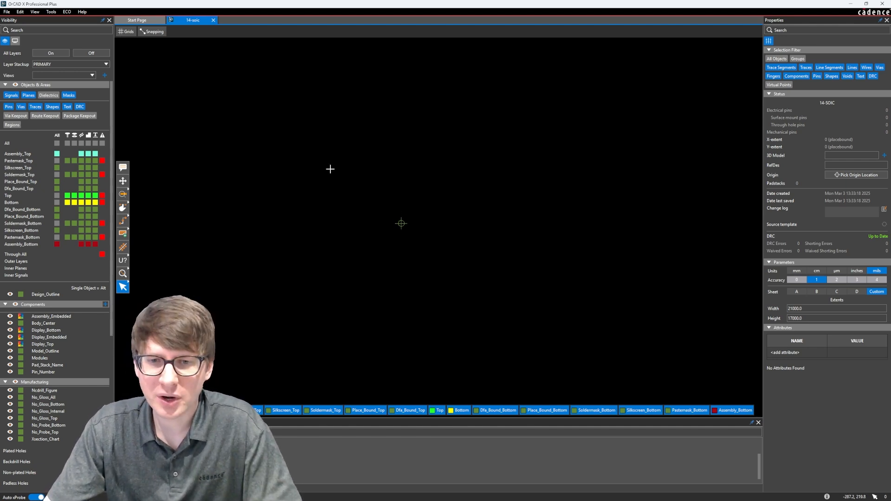
scroll(374, 206, up, 1)
middle_drag(422, 254, 423, 236)
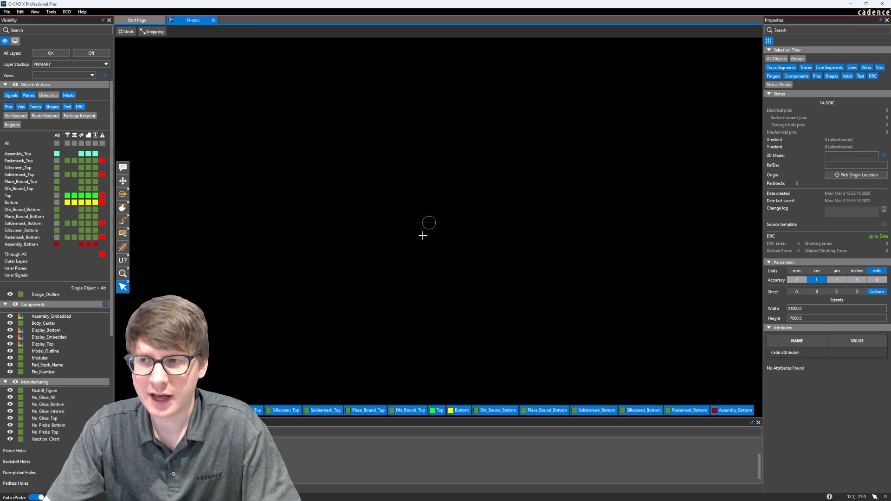
scroll(422, 235, down, 1)
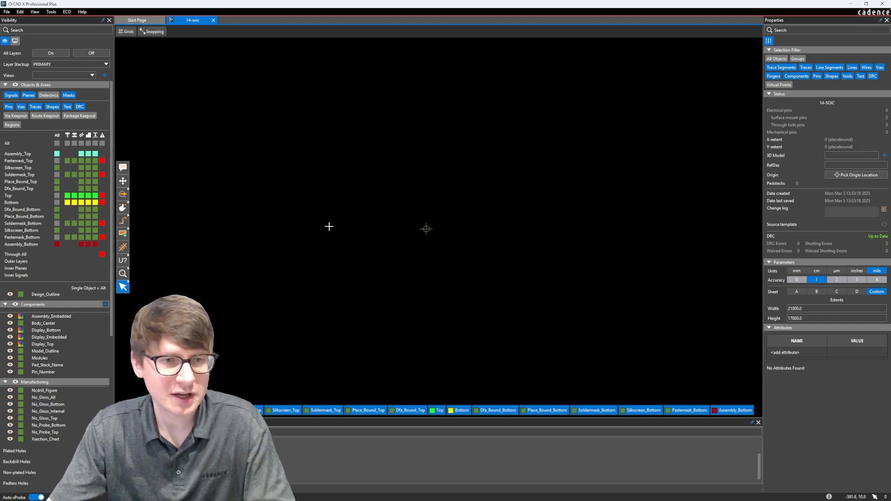
Start adding a pin from existing padstacks and enlarge the padstack list for browsing.
middle_drag(333, 214, 328, 207)
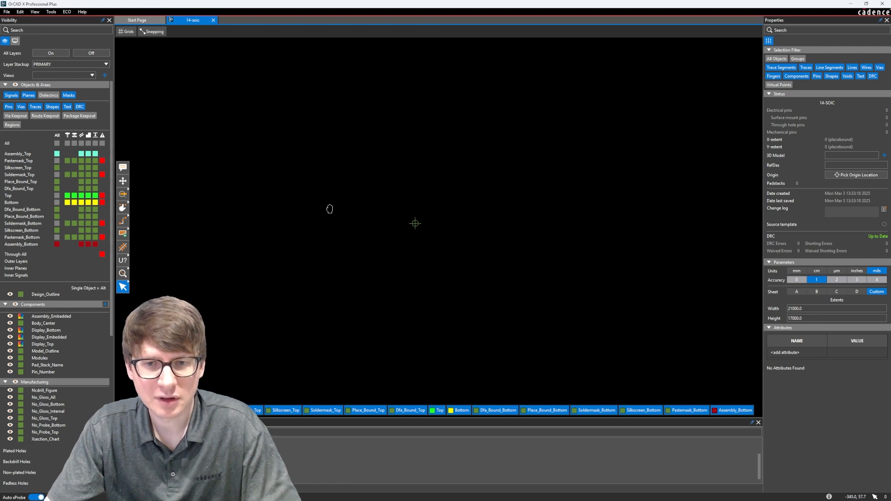
click(123, 195)
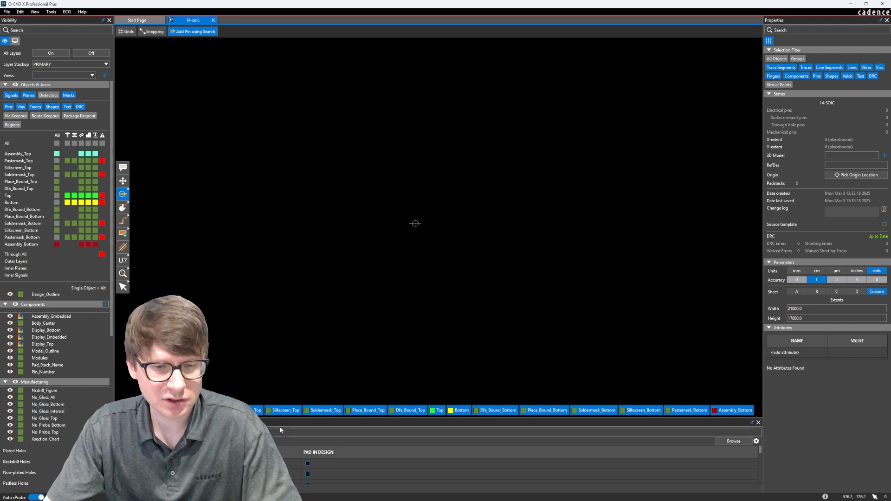
drag(283, 417, 291, 381)
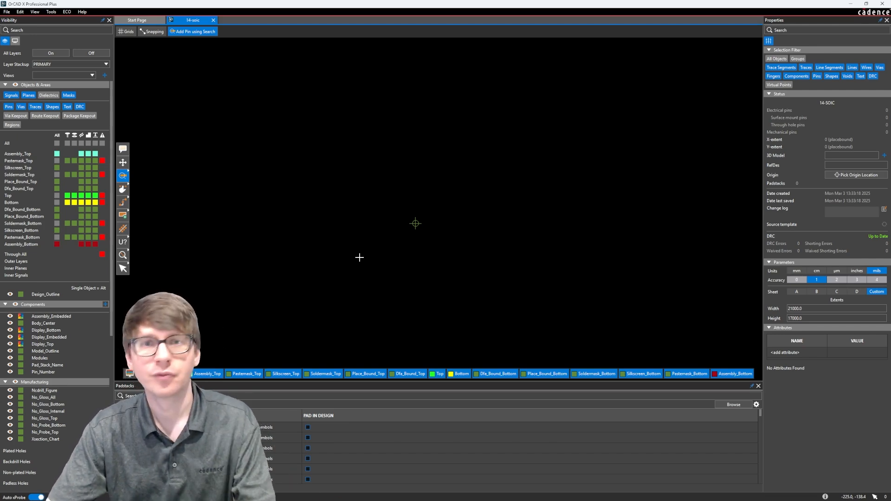
Examine the rectangle and rounded rectangle surface pad options in the Padstack Wizard, and leave it without creating a pin.
click(128, 178)
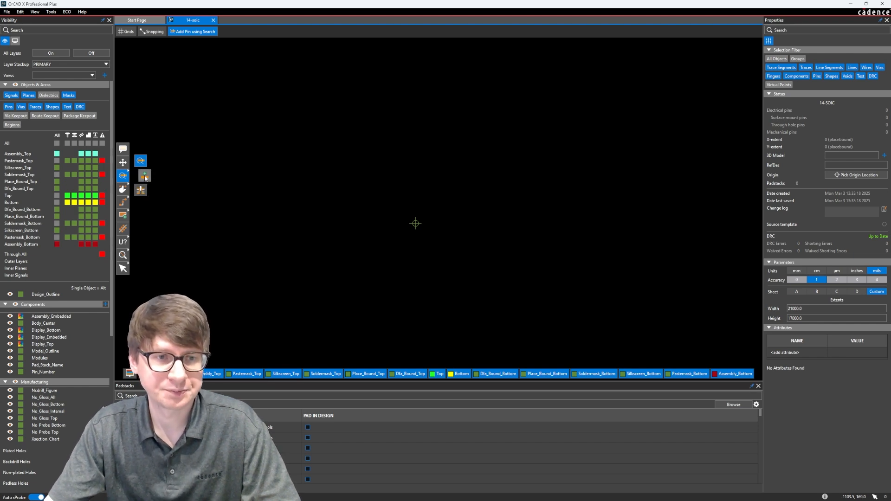
click(144, 176)
drag(387, 147, 724, 58)
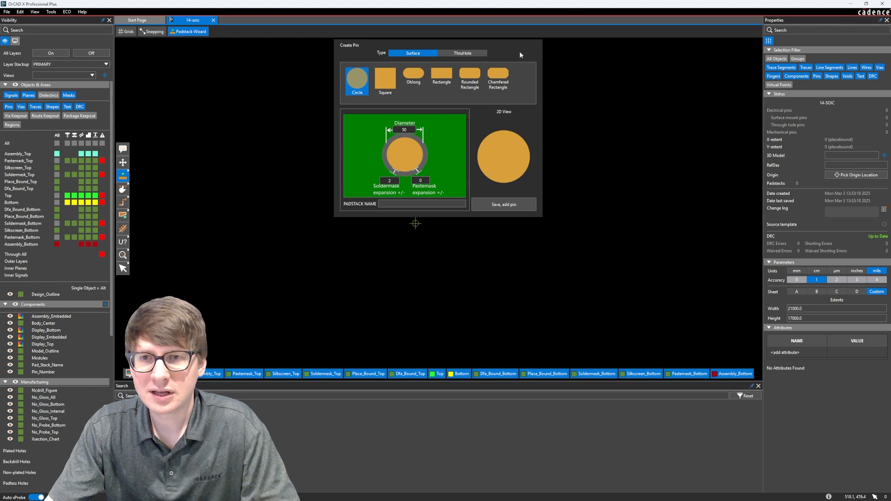
drag(519, 54, 681, 88)
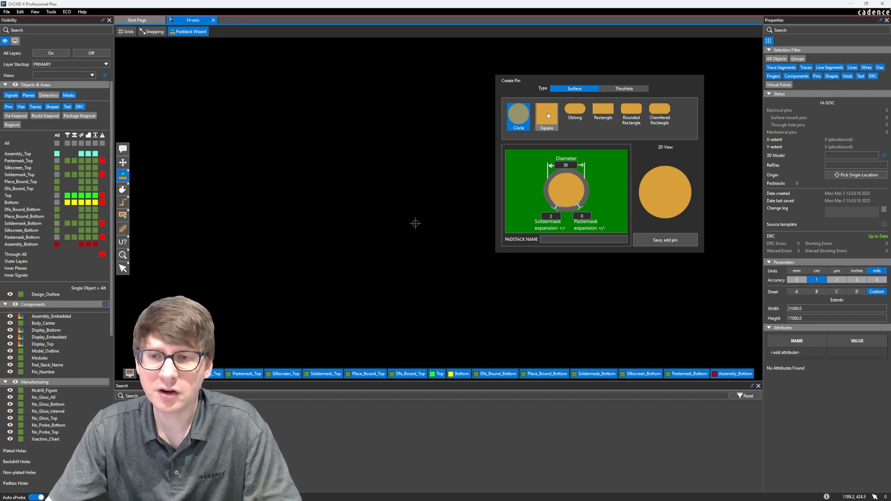
click(603, 111)
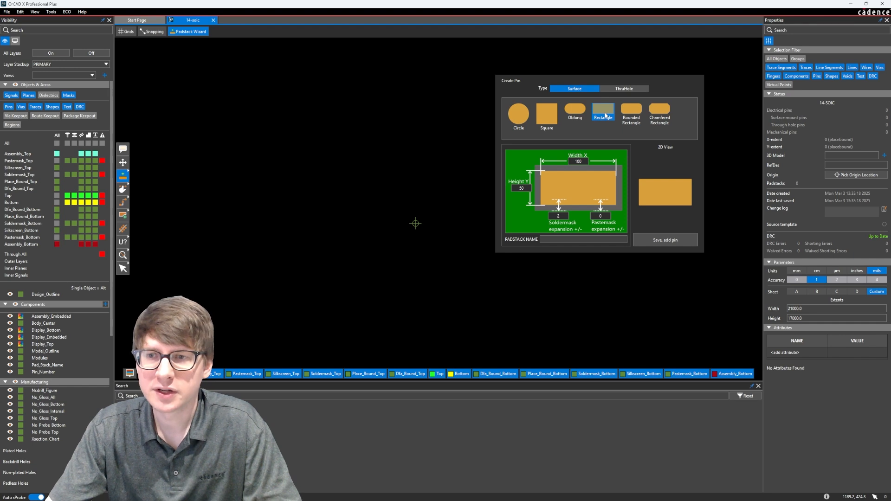
click(637, 114)
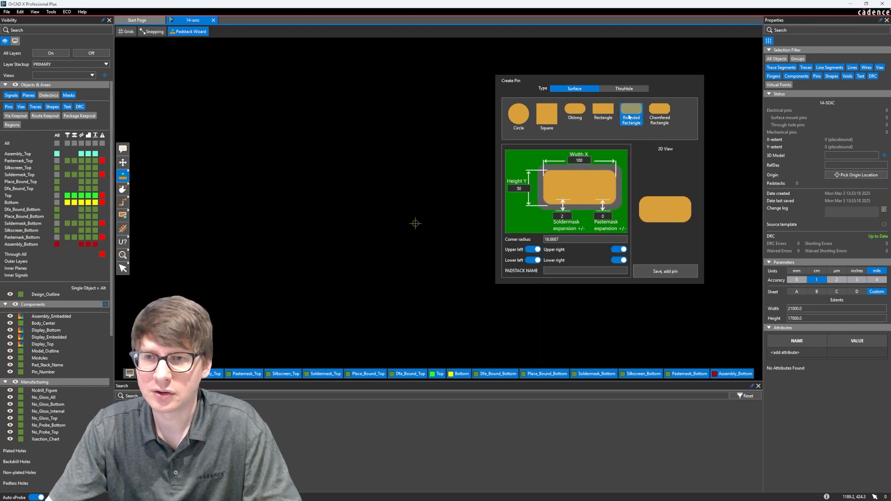
click(622, 88)
click(584, 89)
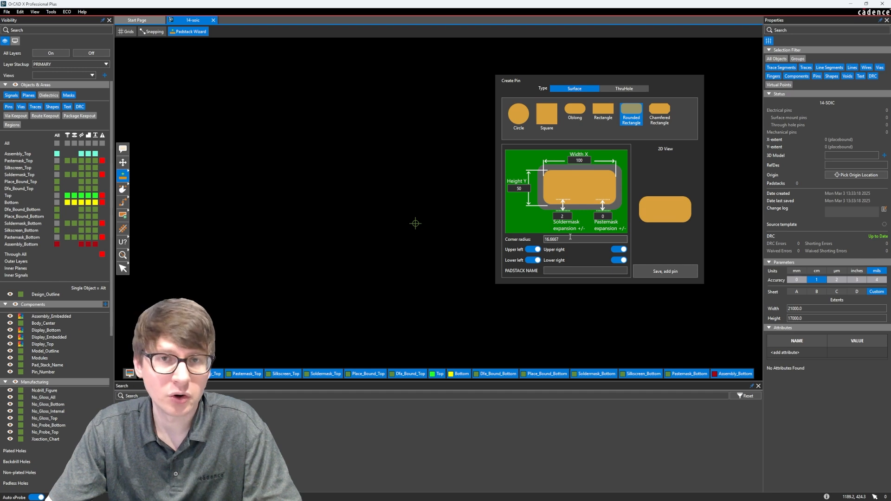
click(568, 269)
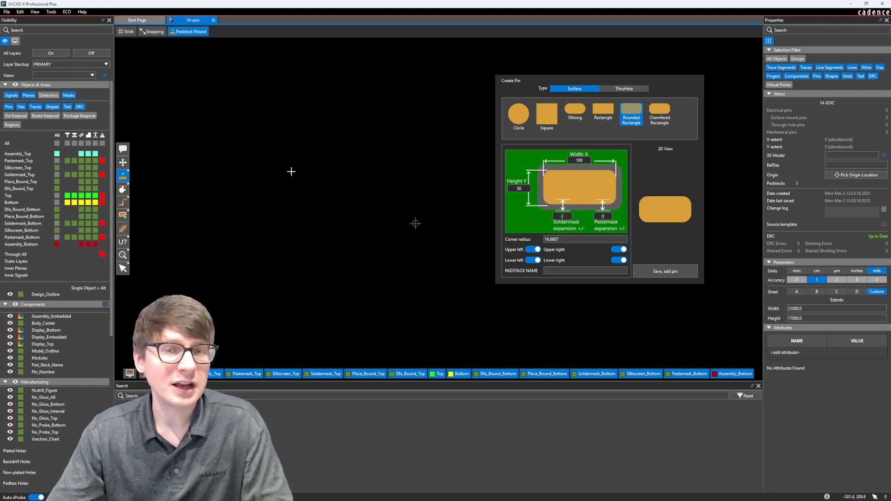
key(Escape)
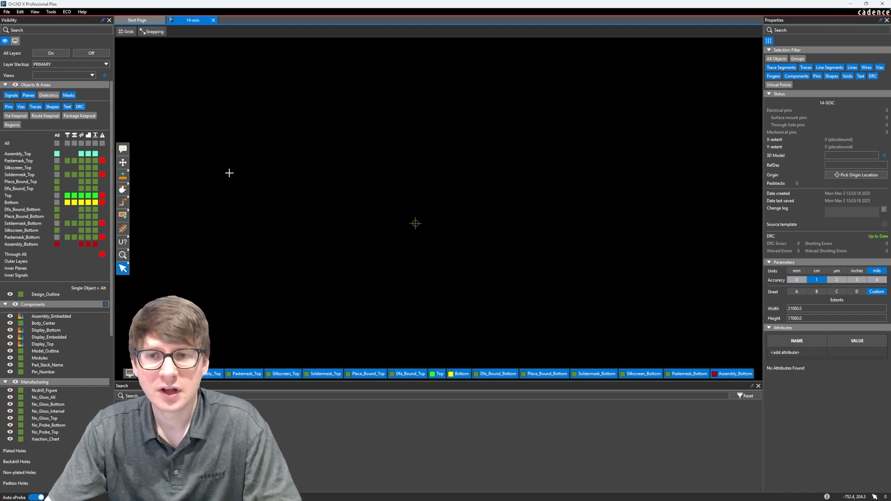
Launch the Padstack Editor and set up an SMD Pin padstack with rounded rectangle pad geometry.
mouse_move(132, 175)
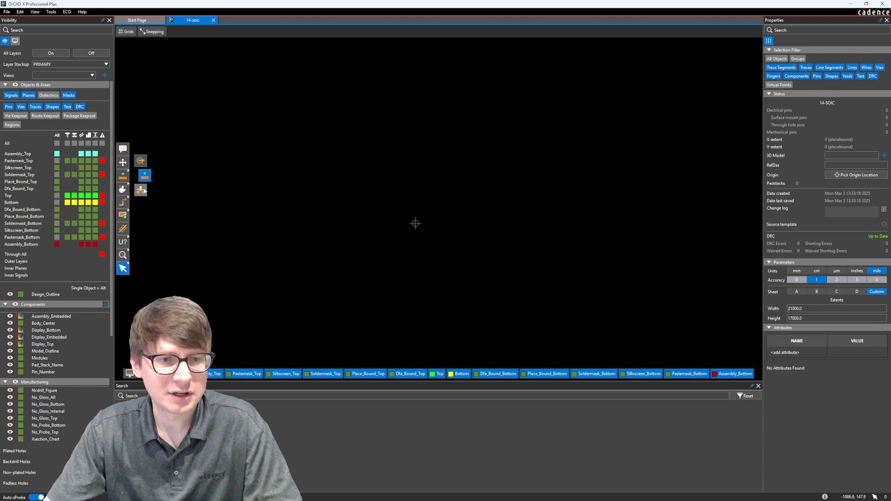
click(144, 191)
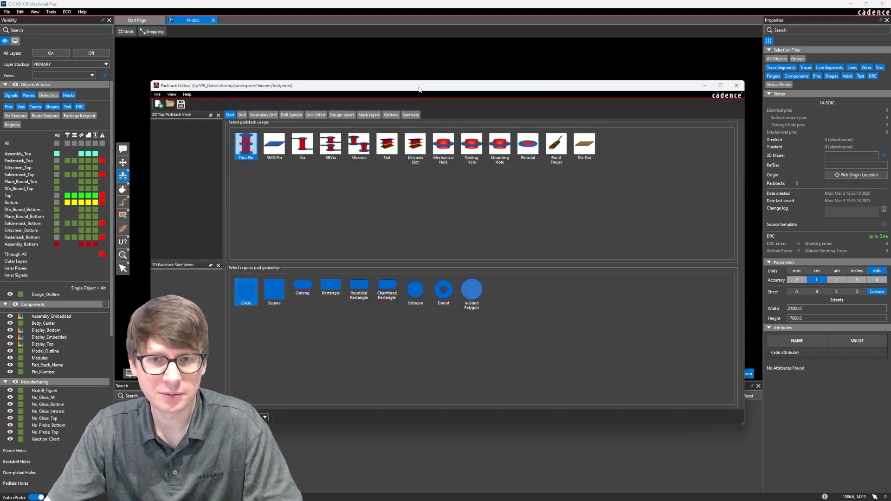
drag(419, 88, 429, 83)
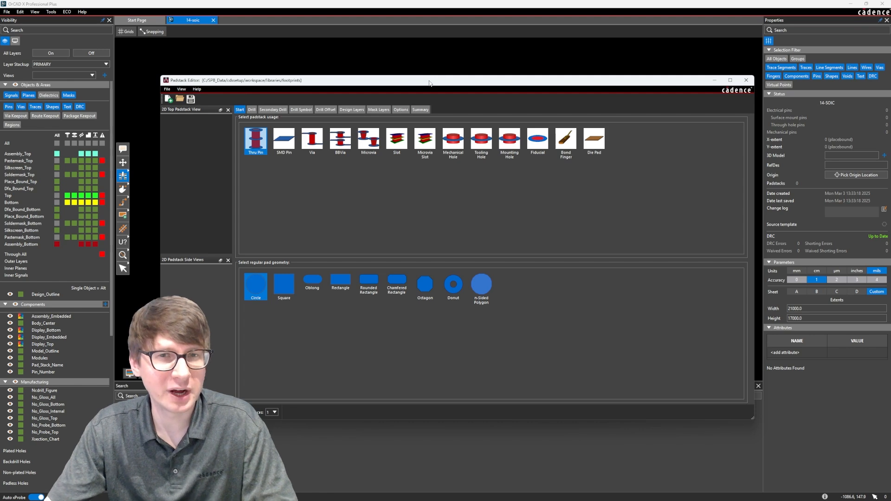
drag(429, 83, 415, 81)
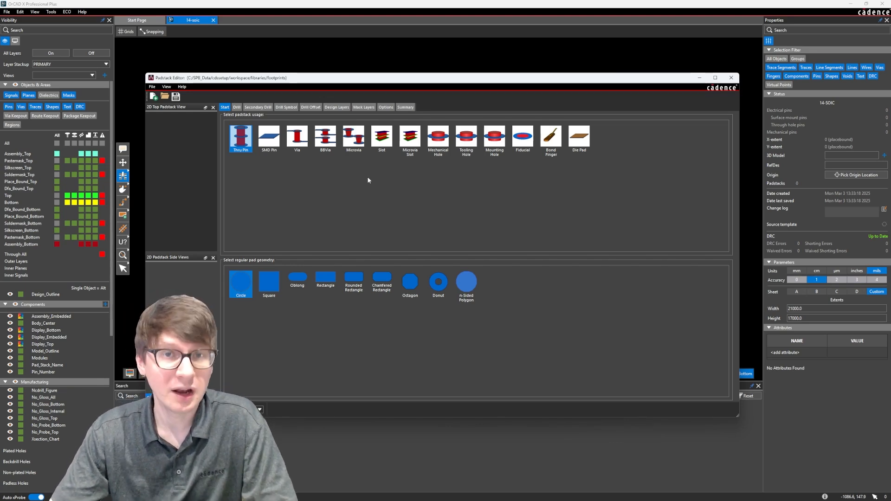
click(263, 139)
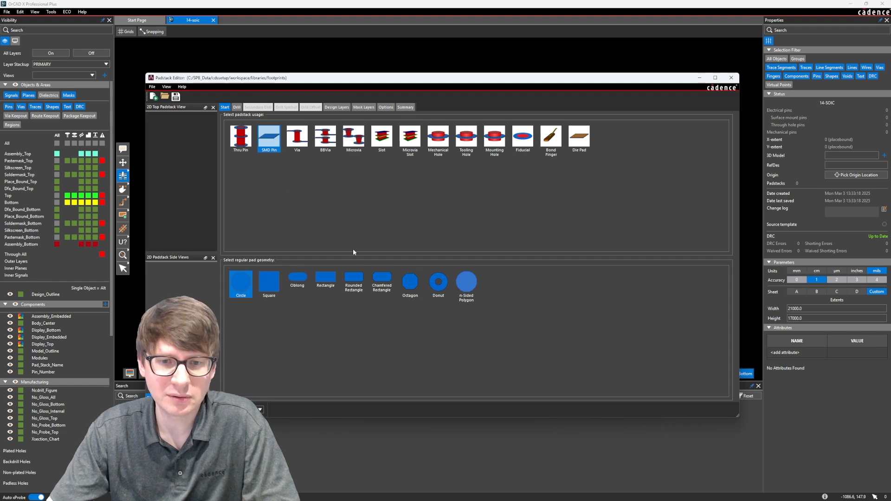
click(357, 280)
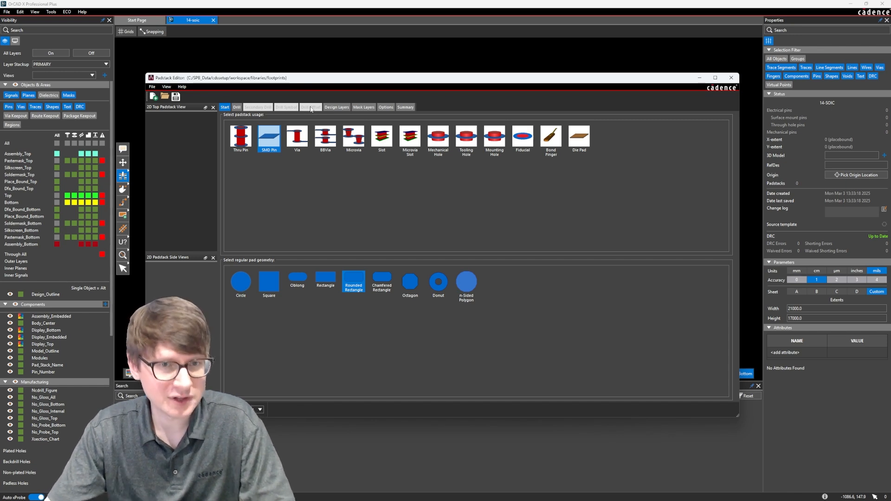
Check the drill hole types offered for the SMD padstack, keeping the hole type as None.
click(238, 107)
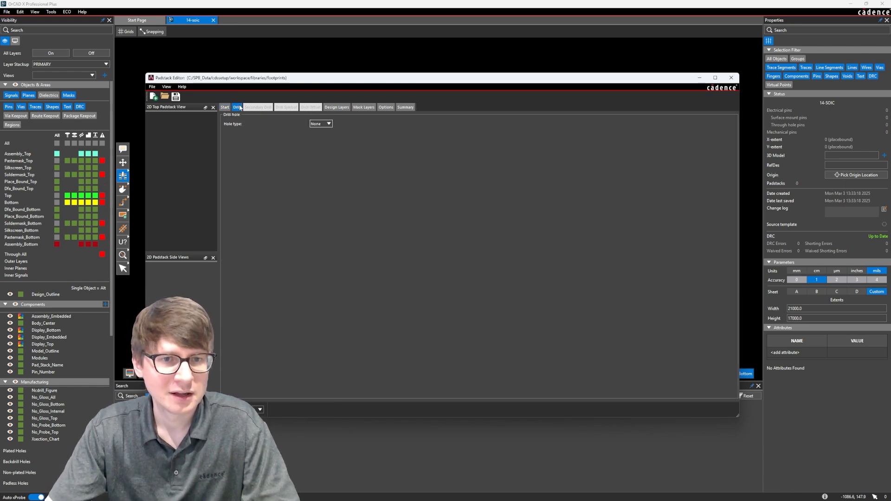
click(328, 123)
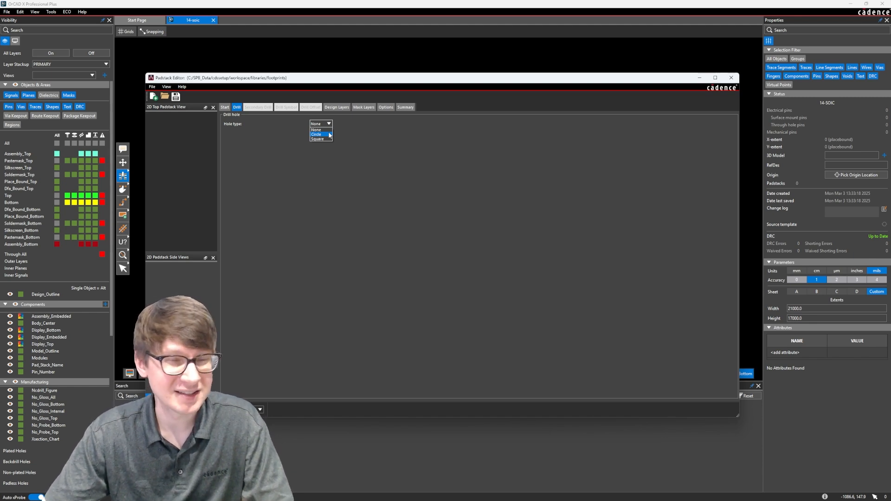
click(343, 135)
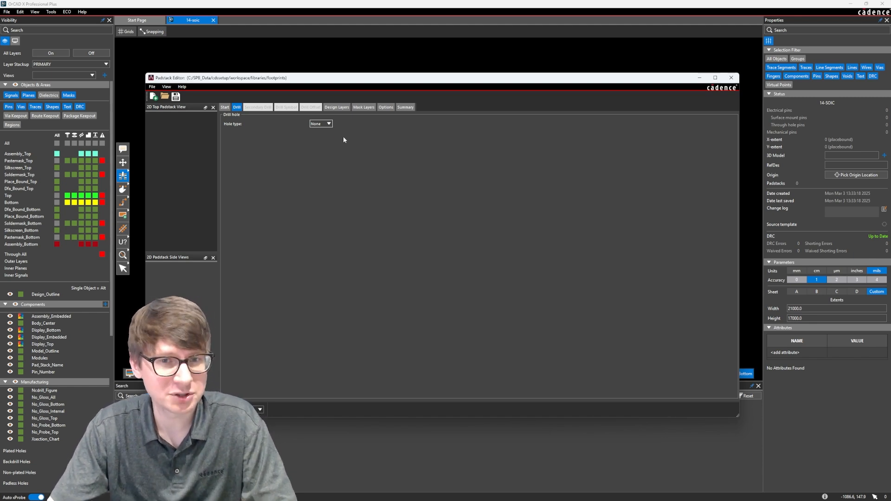
Change the padstack's units before defining its design layers, accepting the loss of accuracy.
click(339, 108)
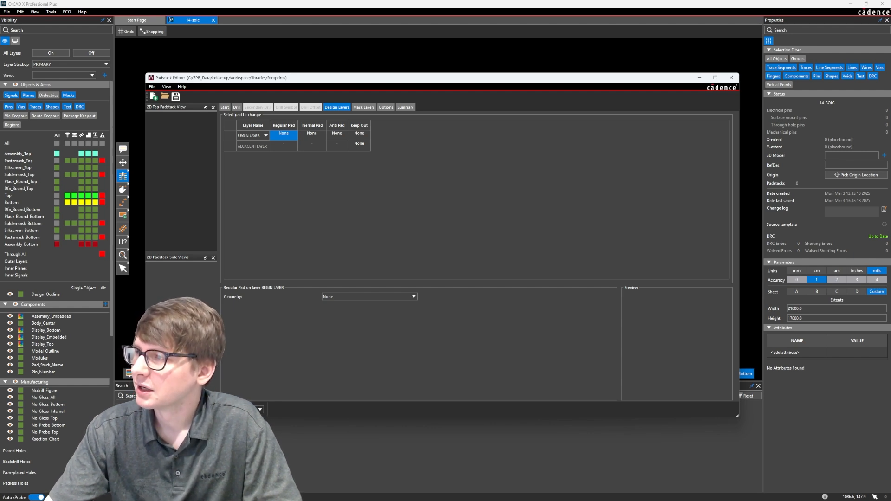
click(181, 409)
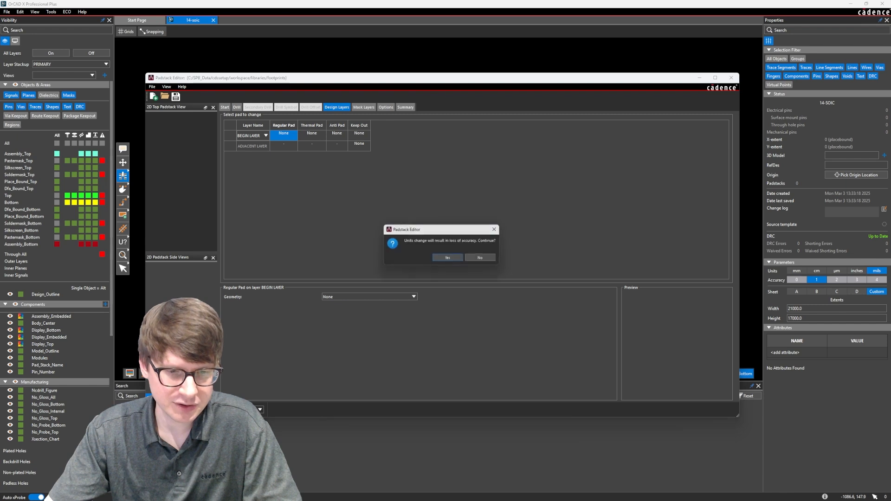
click(449, 259)
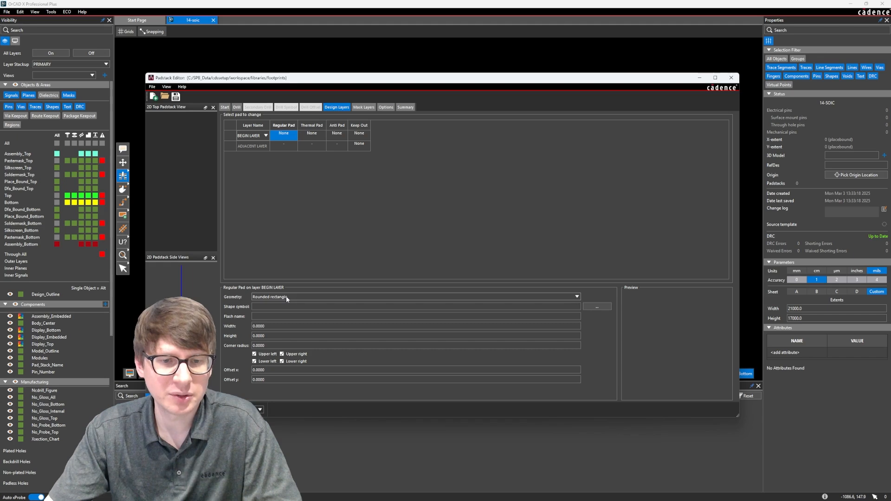
Define the BEGIN LAYER regular pad as a rounded rectangle with width 1.55, height 0.6 and corner radius 0.05.
click(245, 328)
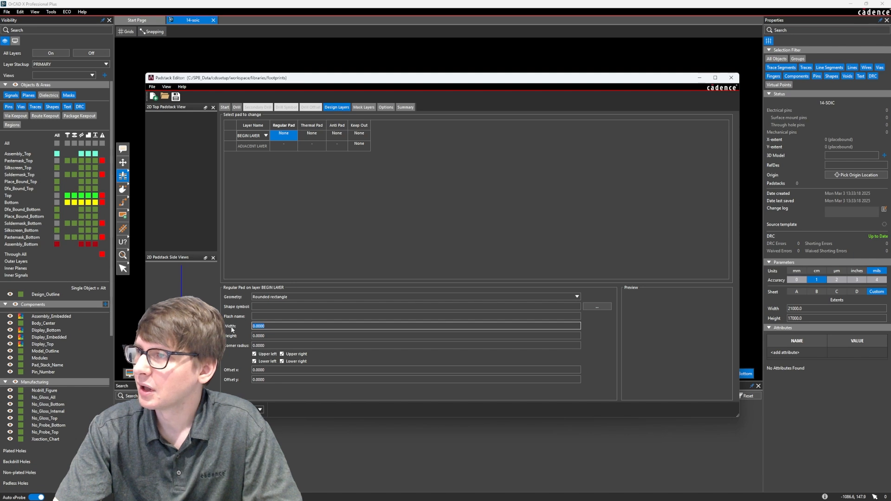
text(1.55)
key(Tab)
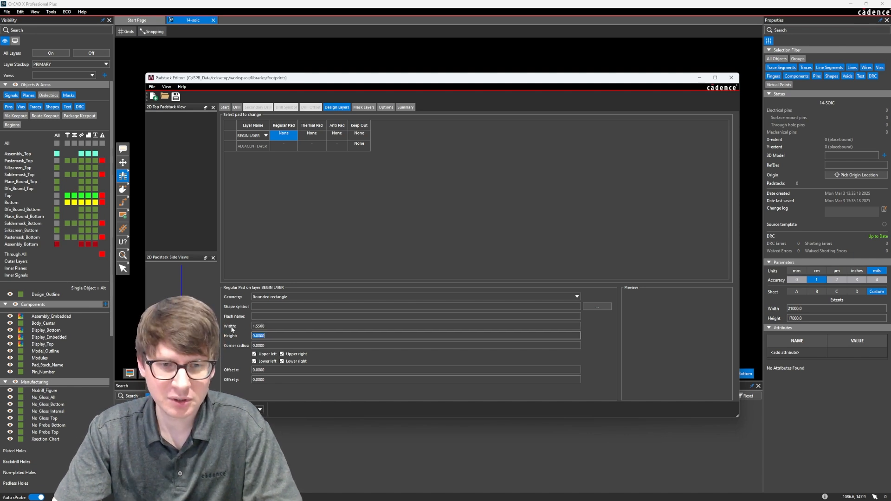
text(0.6)
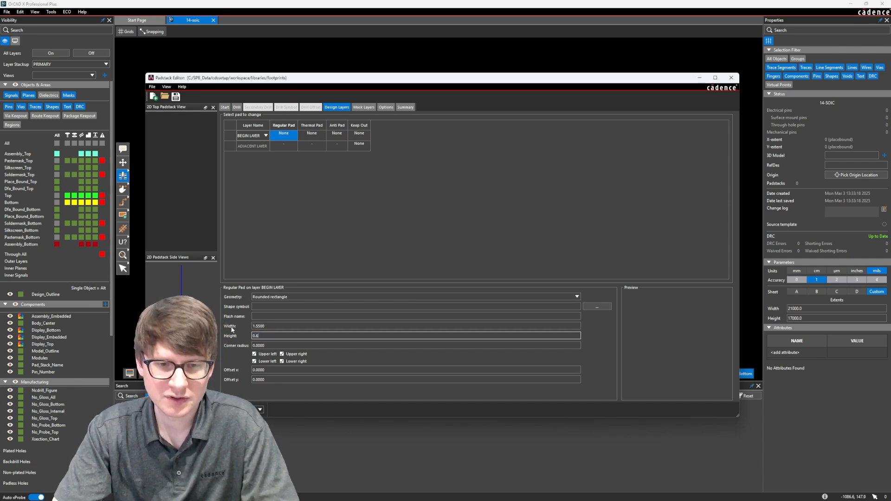
key(Tab)
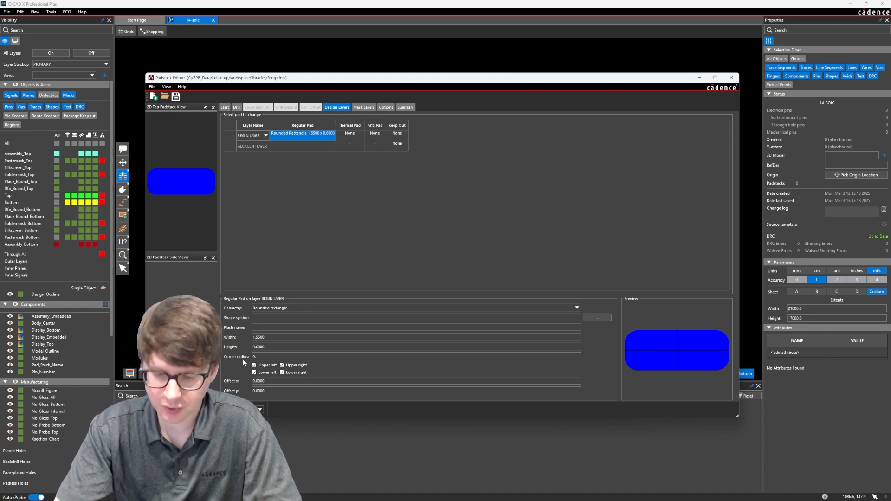
text(0.05)
key(Tab)
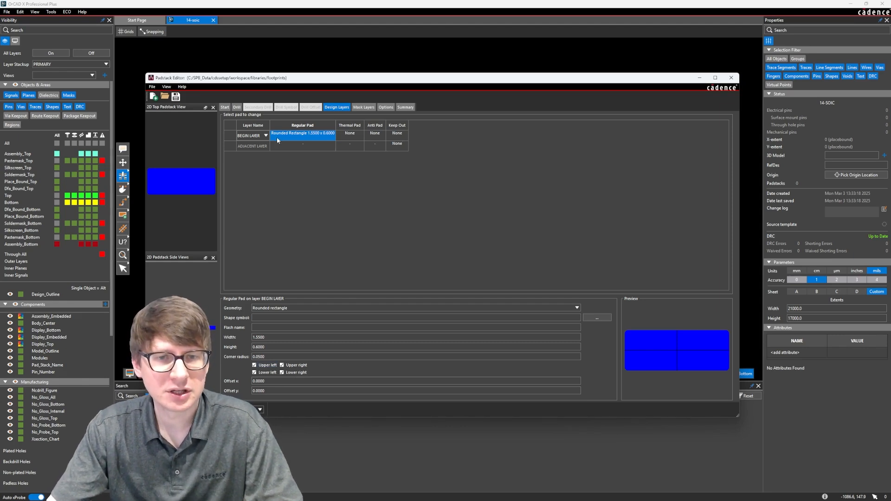
click(253, 136)
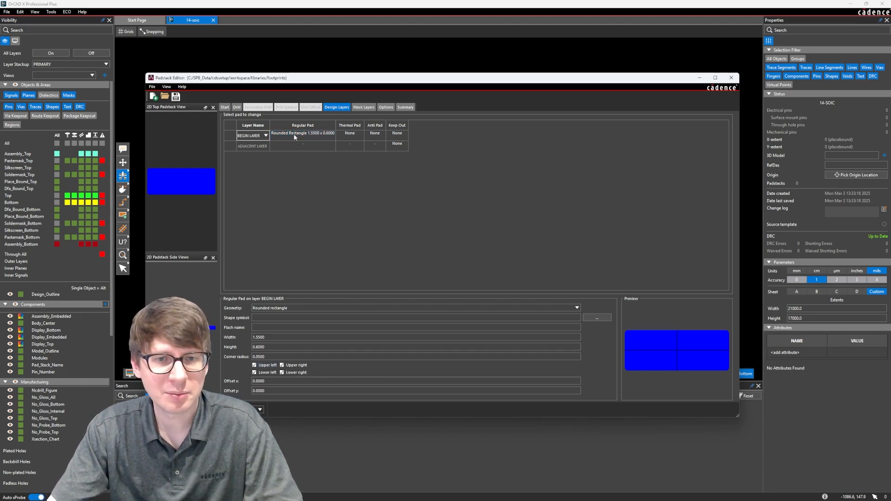
Define the SOLDERMASK_TOP pad as a rounded rectangle with width 1.69 and height 0.74.
click(363, 107)
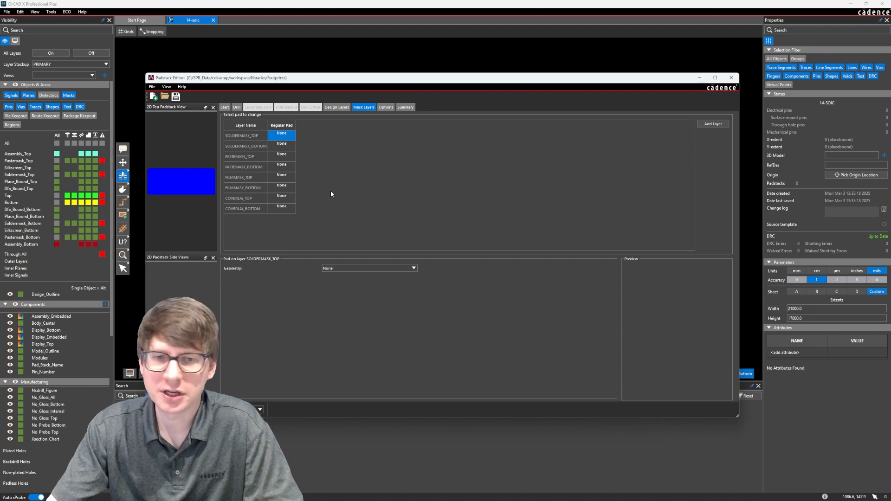
click(280, 137)
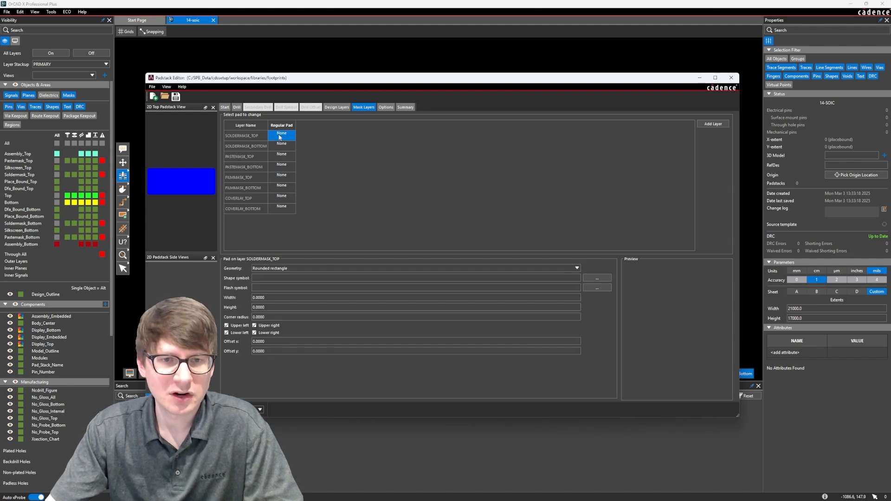
click(273, 297)
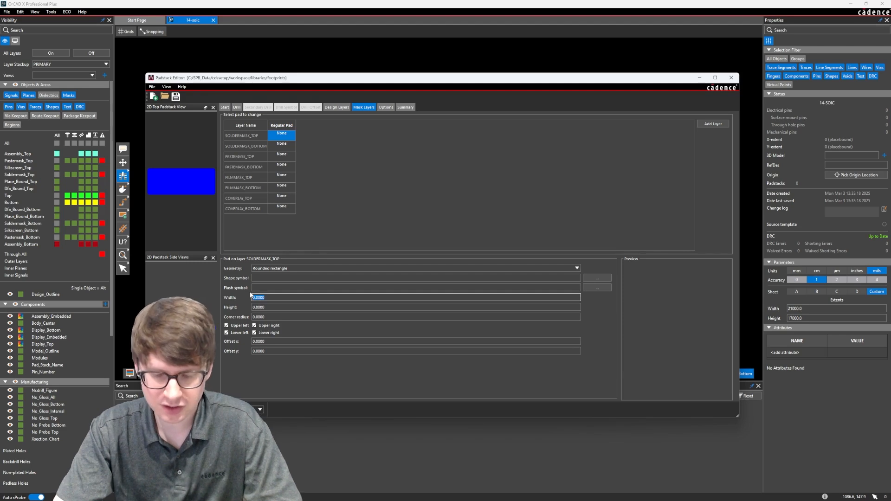
text(4.7)
key(BackSpace)
text(69)
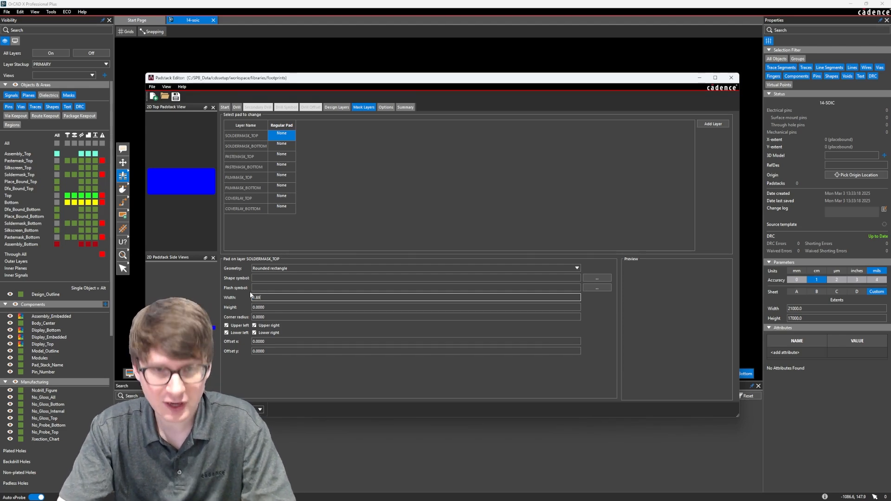
key(Tab)
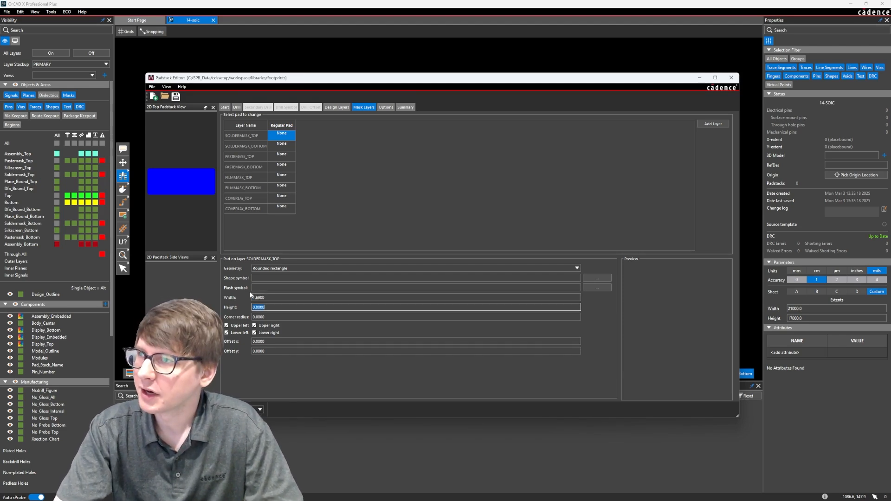
text(0)
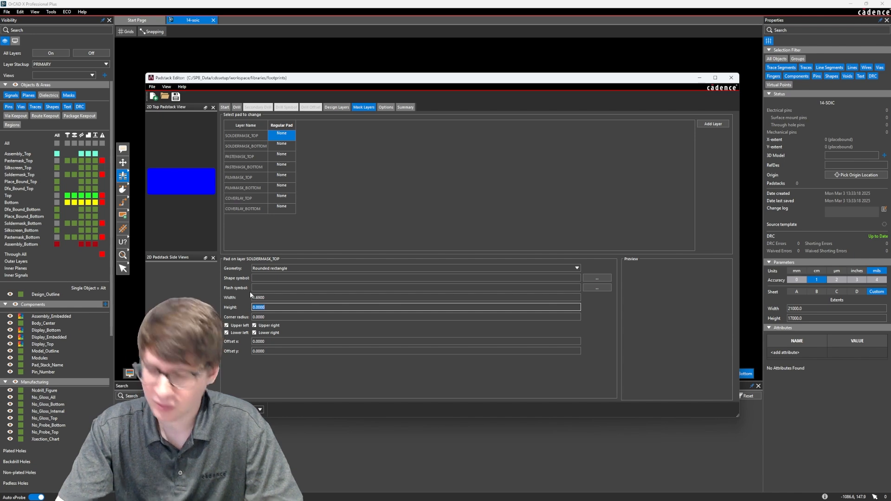
text(.74)
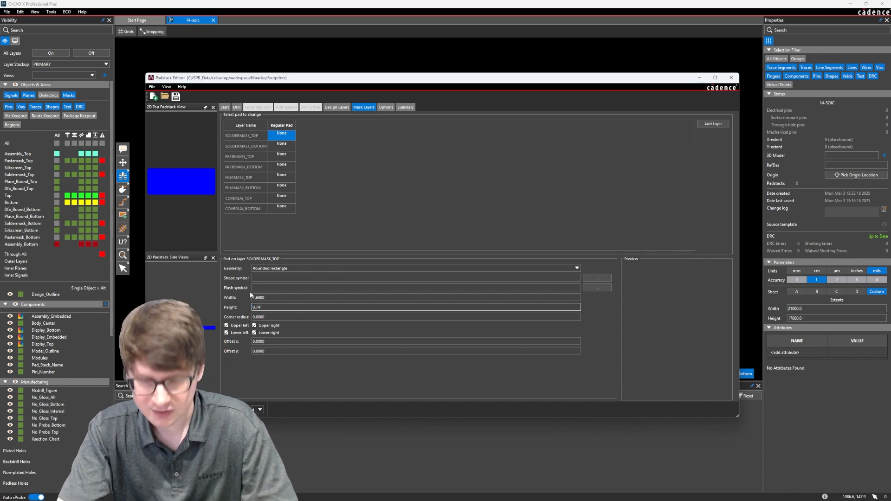
key(Tab)
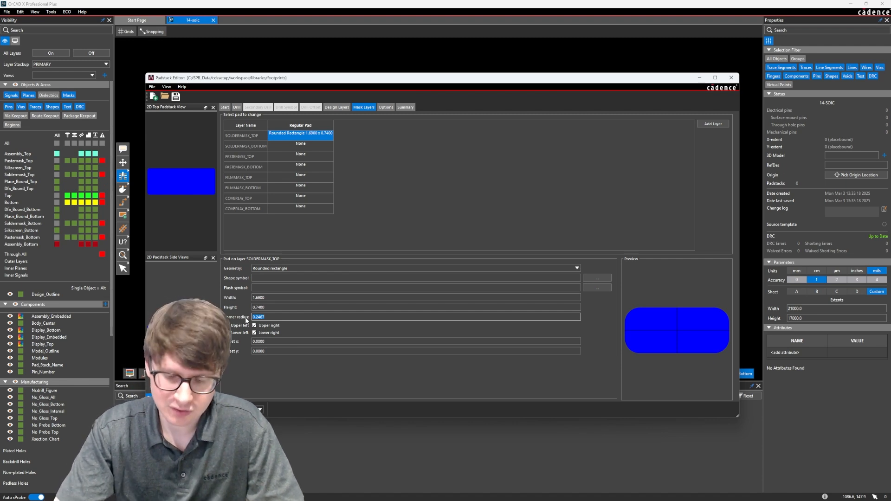
Set the SOLDERMASK_TOP pad's corner radius to 0.12.
key(BackSpace)
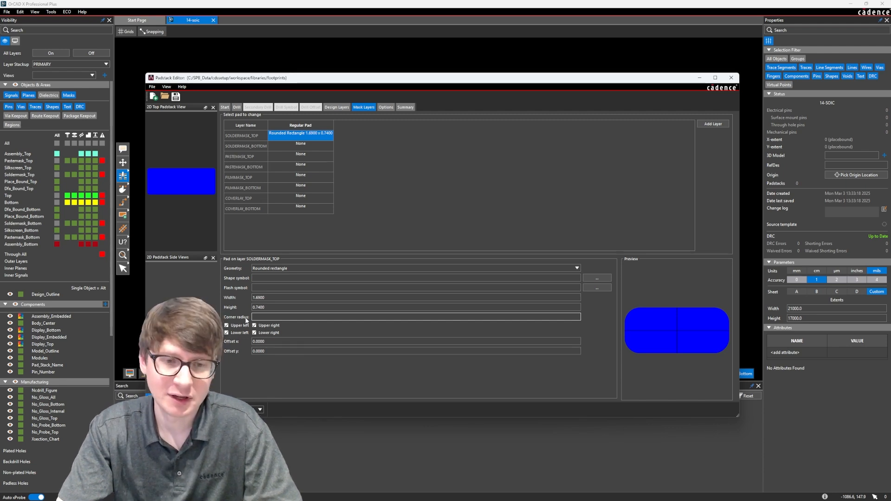
text(0.12)
key(Tab)
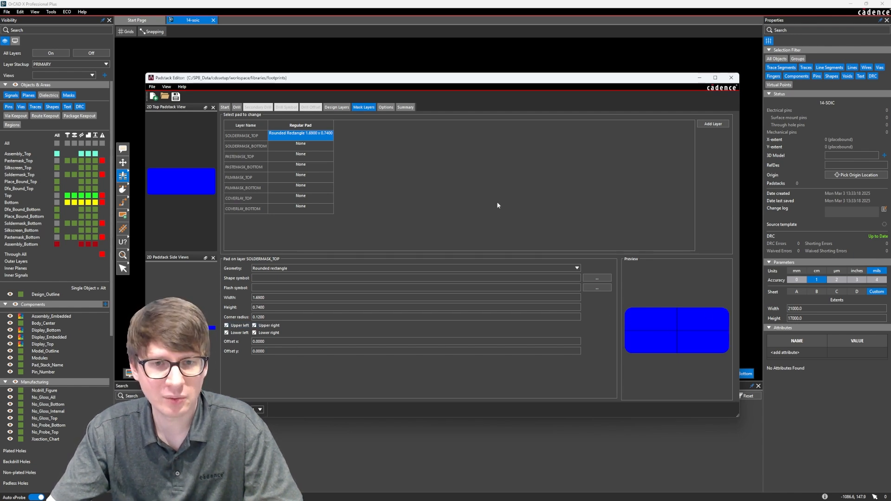
Copy the BEGIN LAYER regular pad to the PASTEMASK_TOP layer.
click(291, 157)
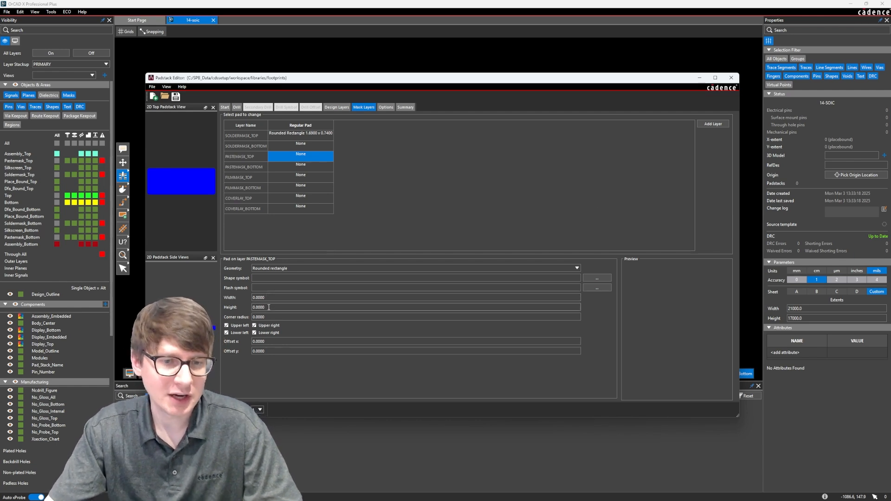
click(334, 108)
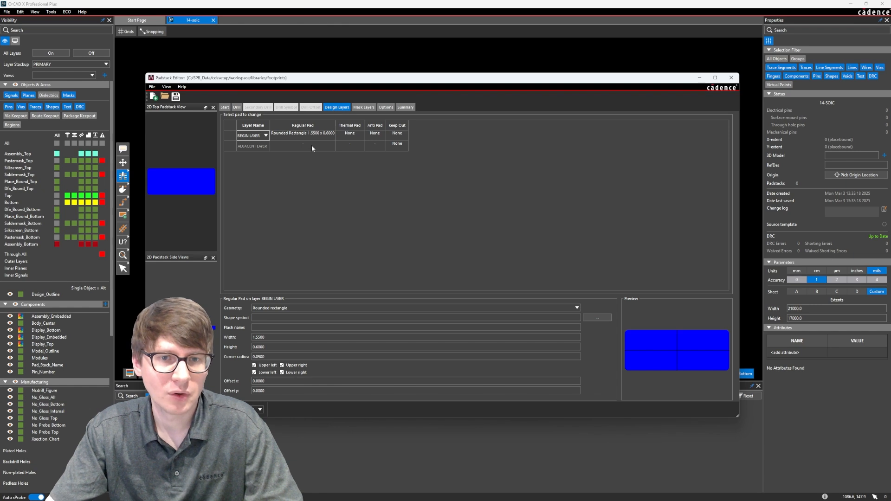
click(303, 134)
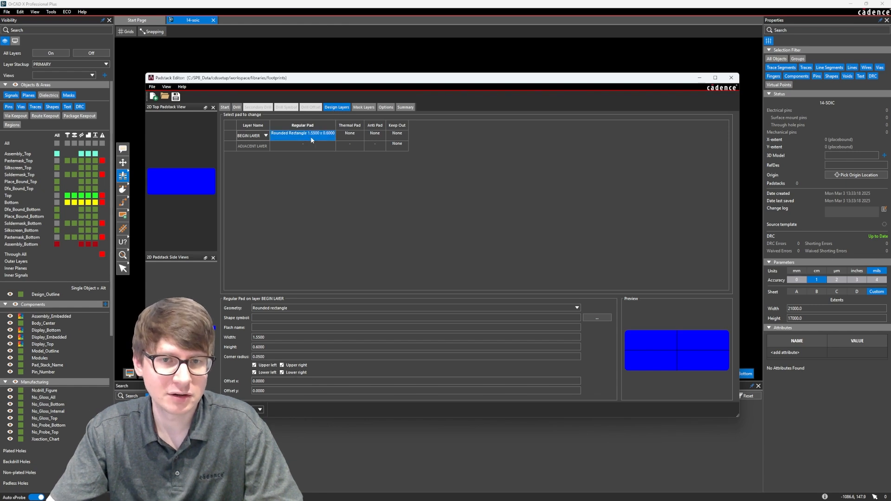
click(365, 107)
right_click(294, 161)
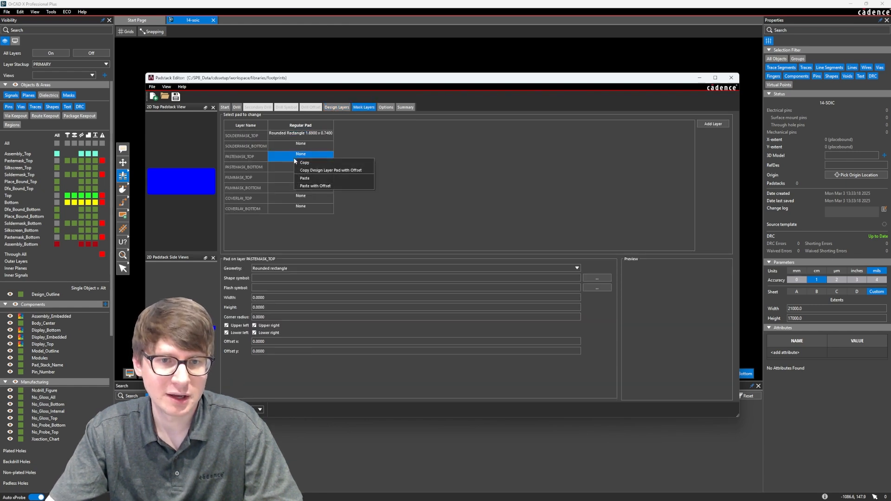
click(311, 180)
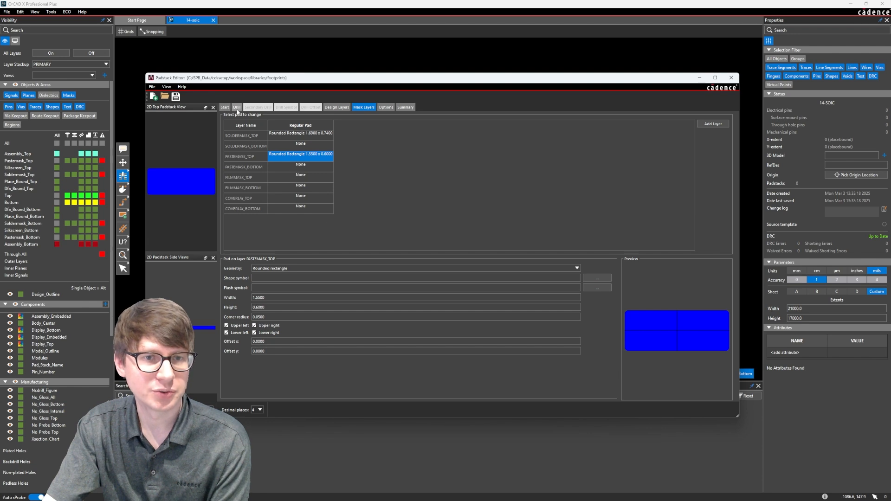
Review the padstack's options and summary, save it as rrect_1p55mm_x_0p6mm in the footprints folder, and close the Padstack Editor.
click(344, 108)
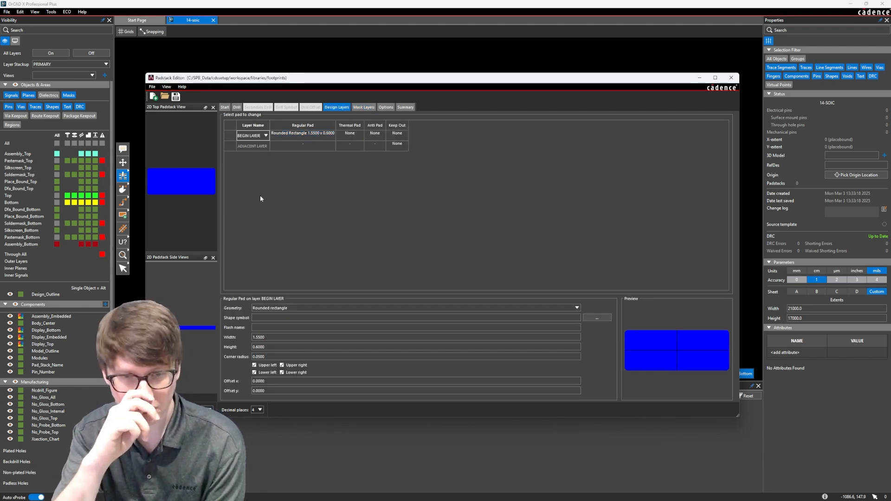
click(387, 107)
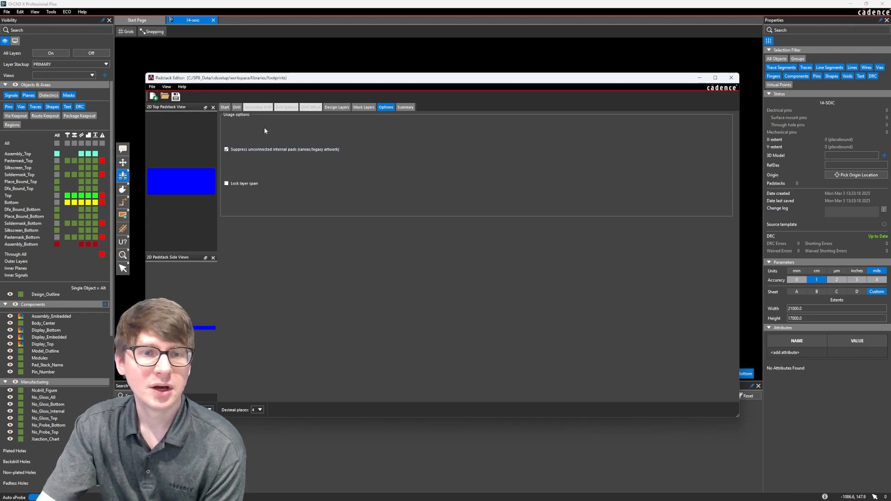
click(403, 107)
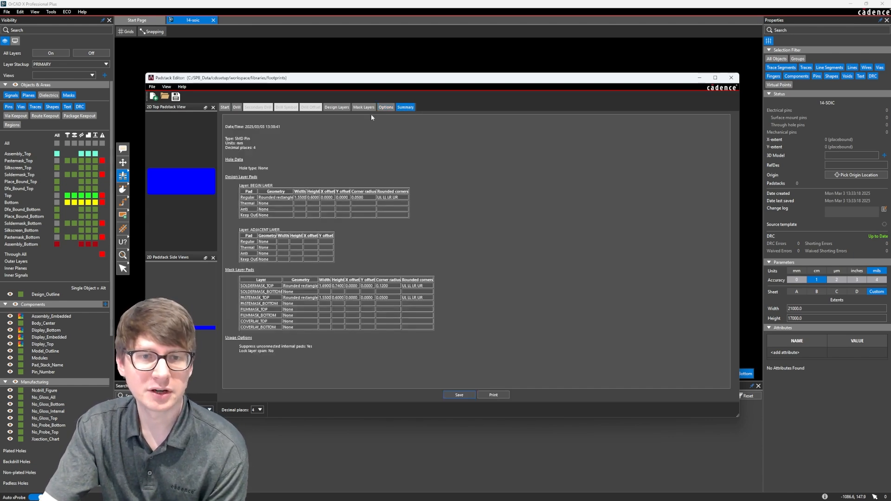
click(155, 91)
click(166, 139)
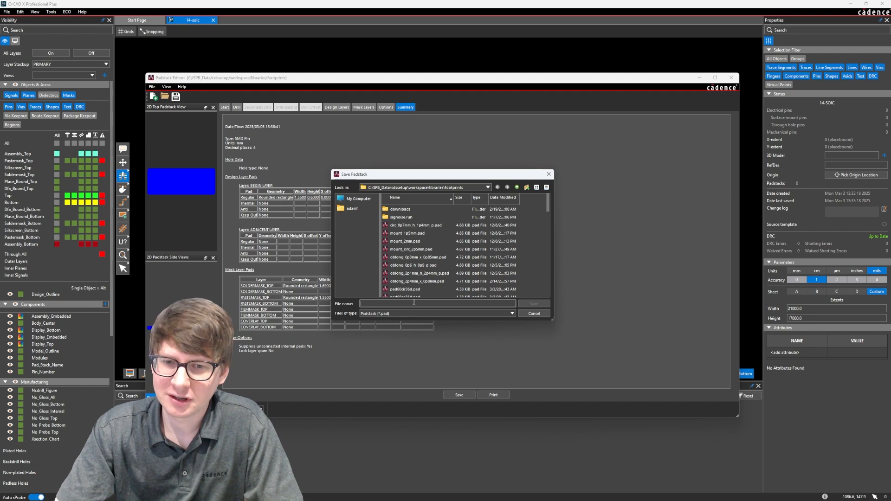
scroll(421, 291, down, 8)
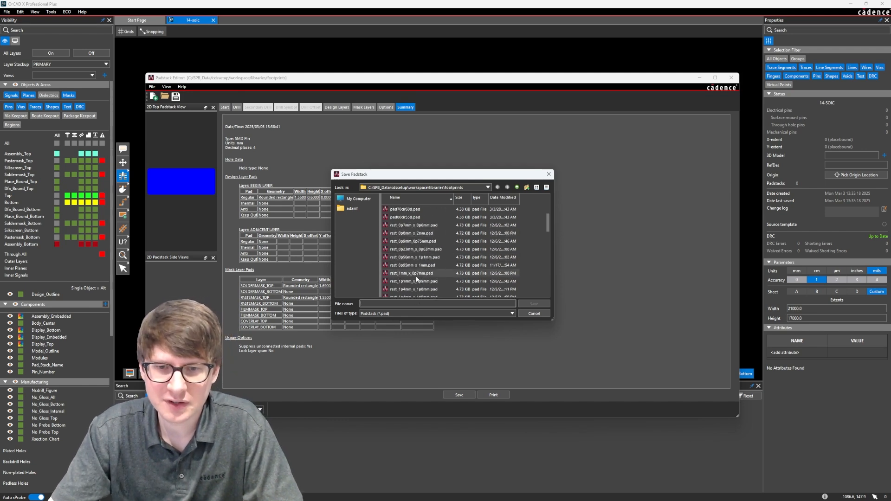
scroll(394, 259, down, 1)
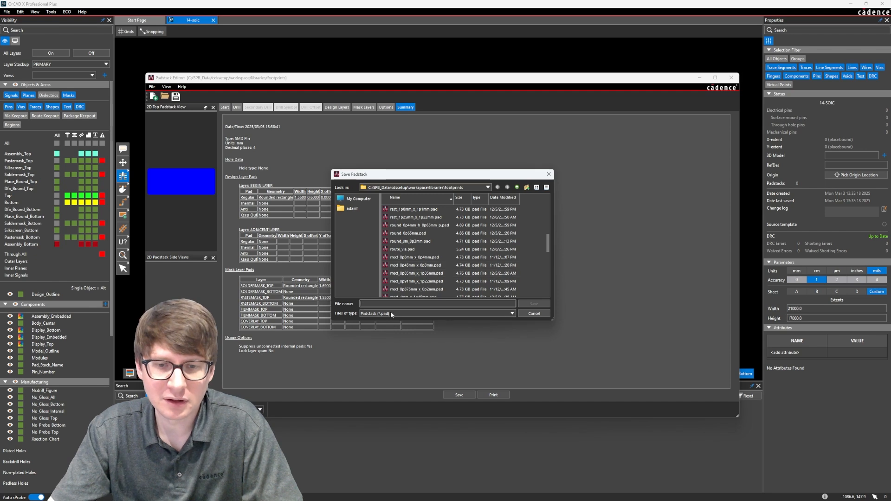
click(380, 304)
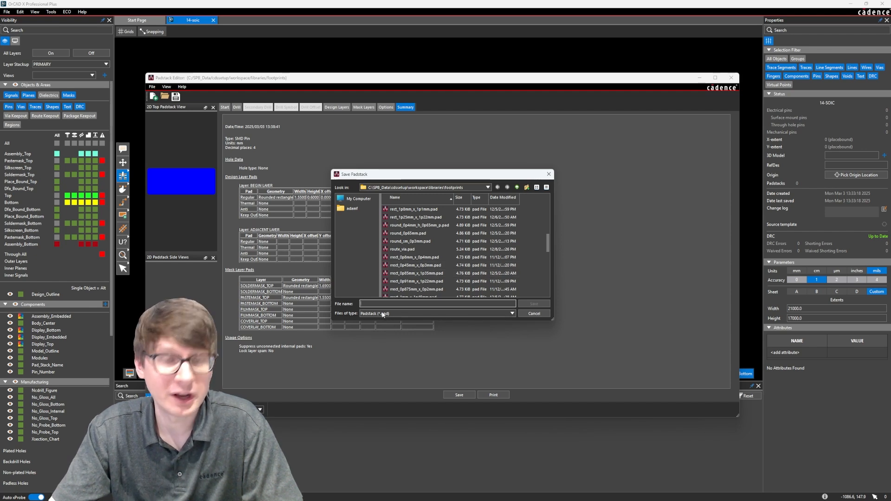
text(rrect_)
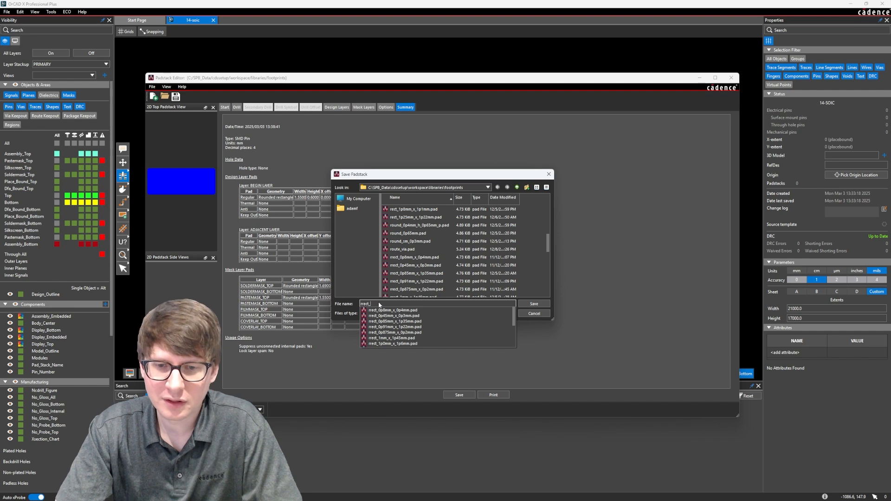
text(1p55)
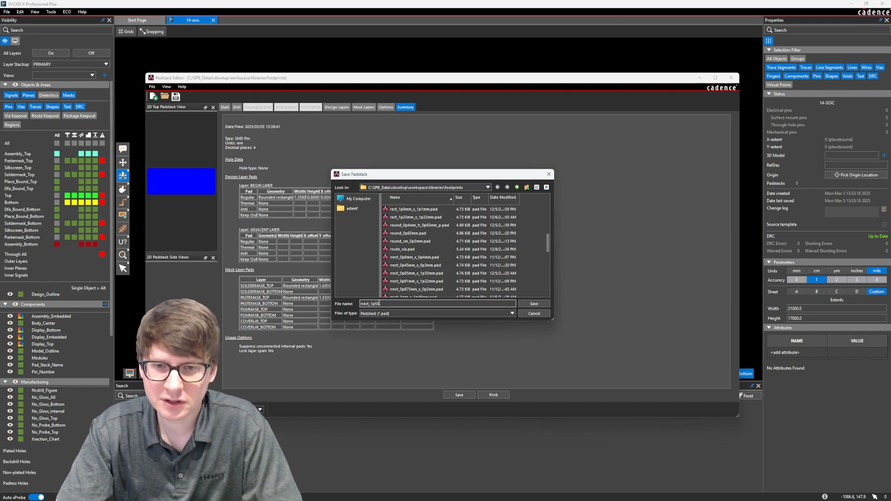
text(mm)
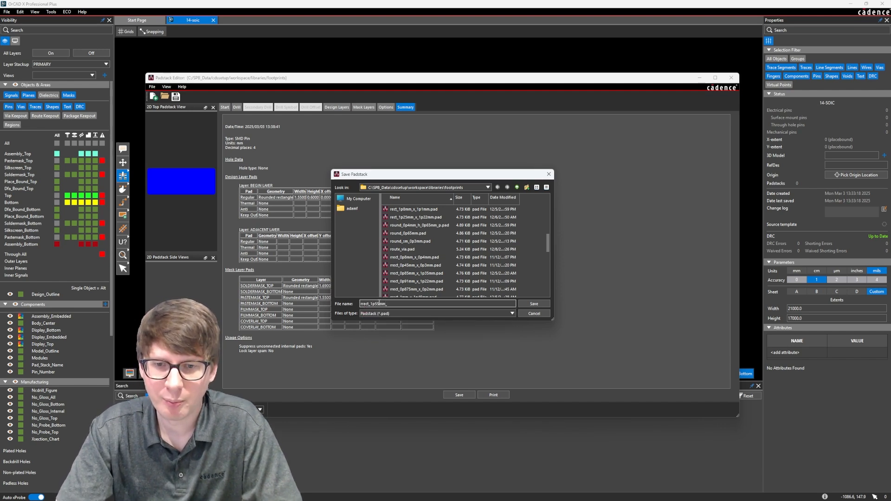
text(_x_)
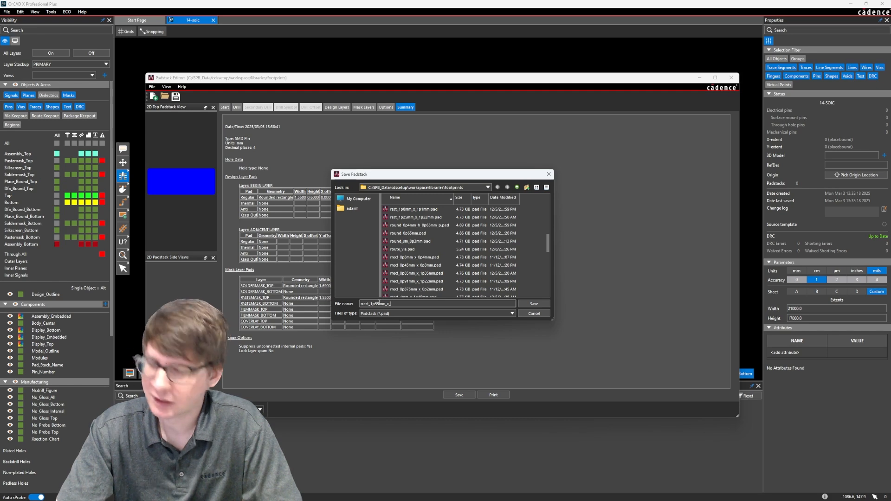
text(0p6mm)
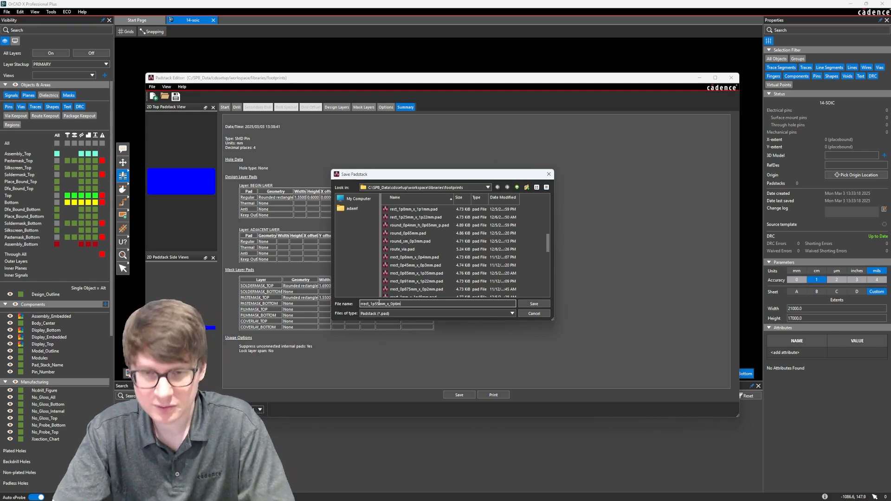
click(538, 304)
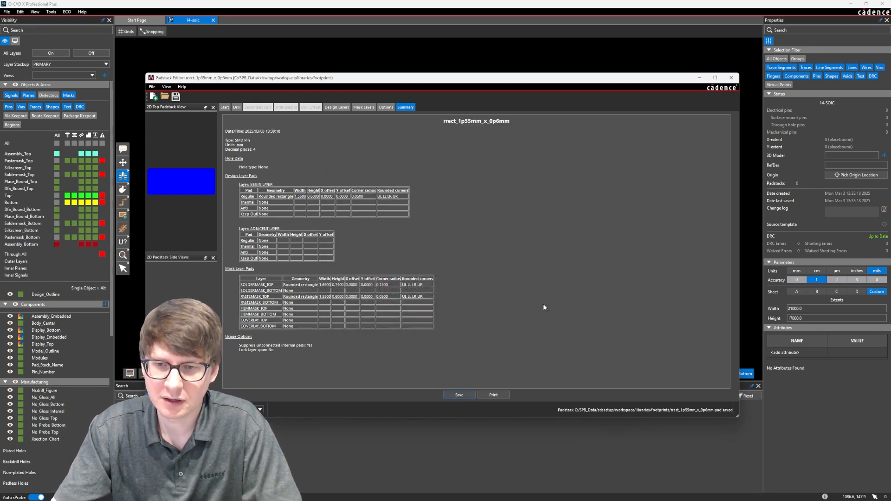
click(731, 78)
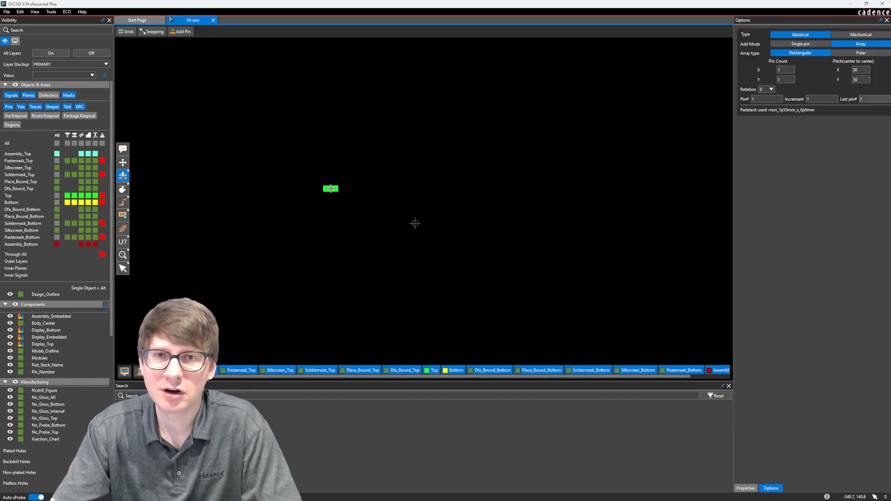
Place electrical pin 1 in single pin mode with 0 rotation, at about X -100, Y 0.
scroll(407, 230, up, 2)
scroll(423, 204, down, 1)
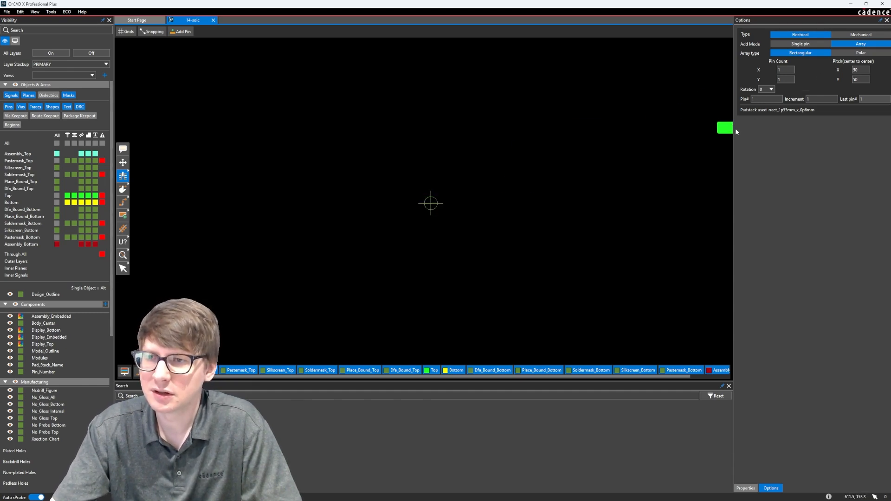
drag(734, 128, 715, 129)
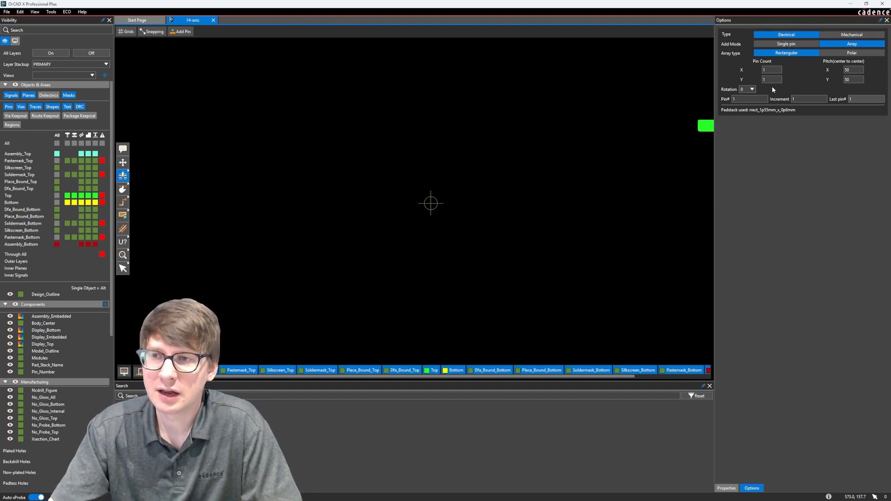
click(782, 44)
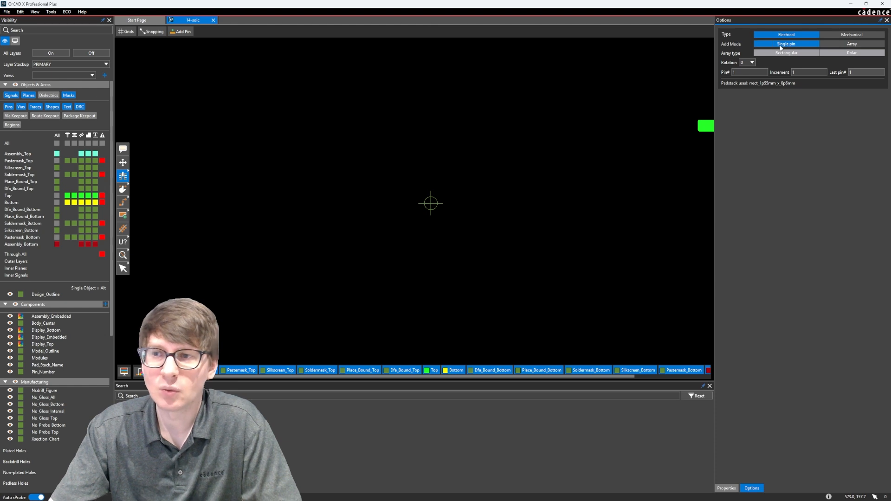
click(752, 63)
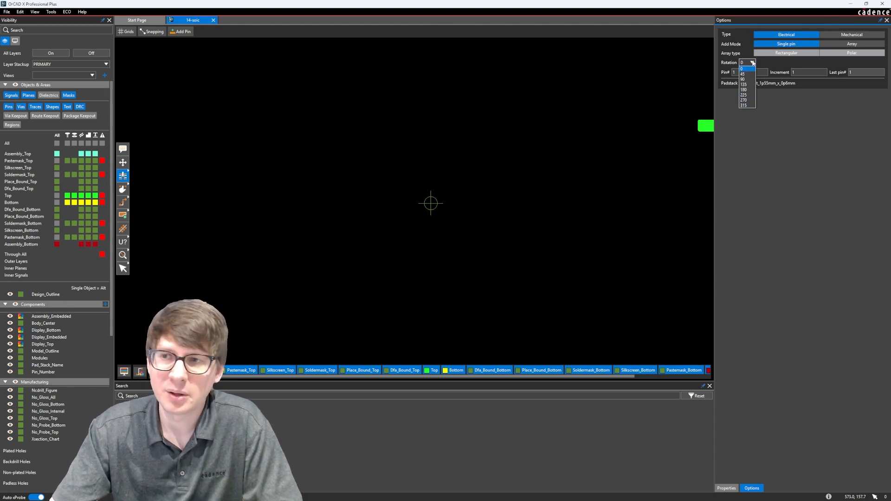
click(752, 63)
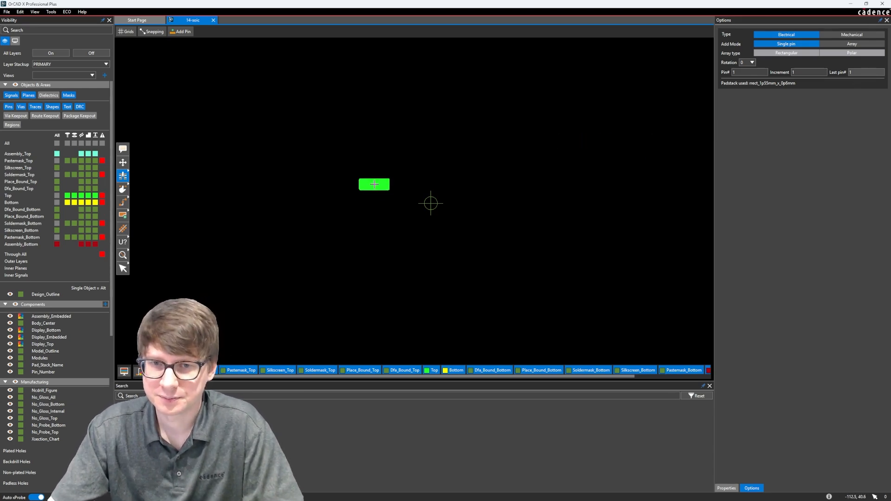
click(377, 204)
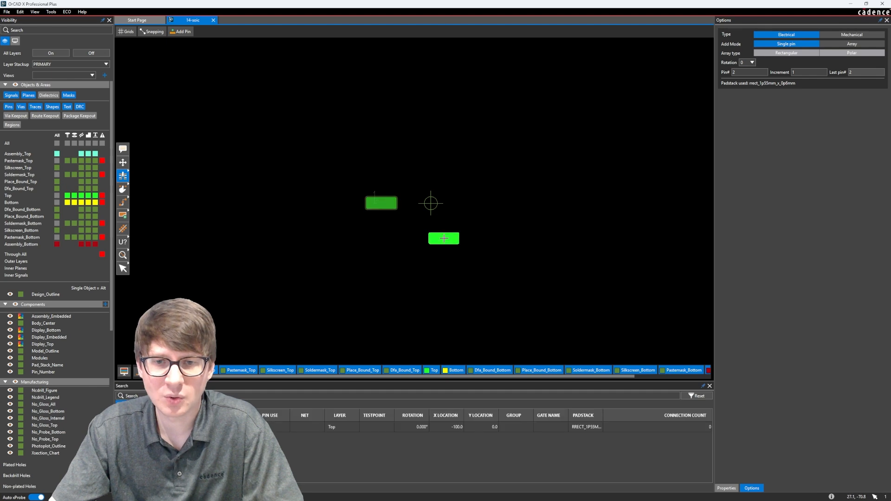
Place electrical pin 2 at about X -47.7, Y -102.6 and delete it.
click(407, 254)
key(Escape)
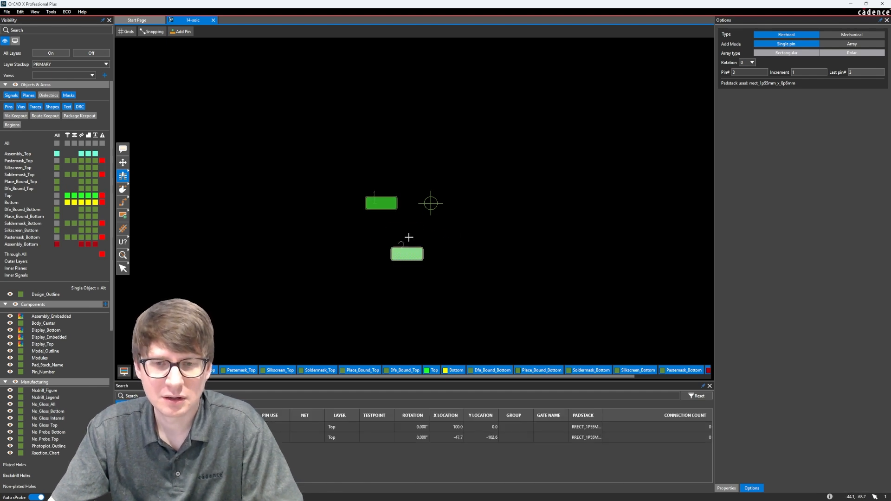
click(407, 255)
key(Delete)
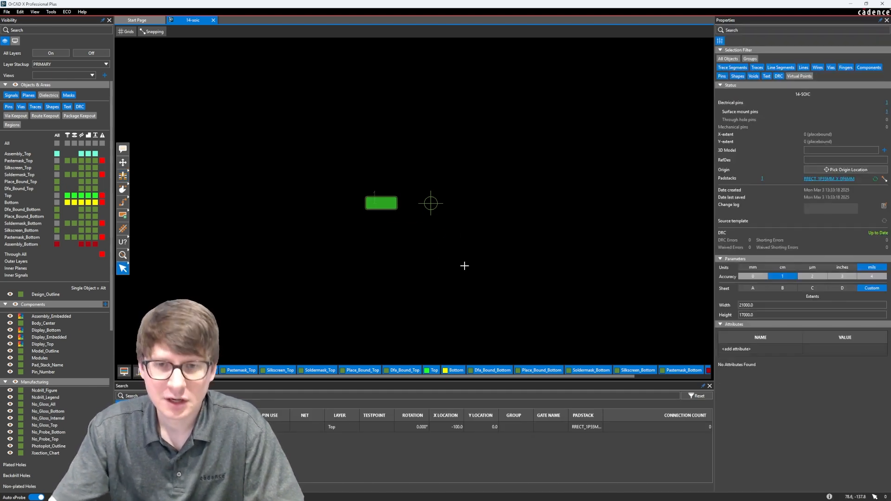
Switch to the LM324 datasheet in the browser and check the pin spacing in the D0014A land pattern example.
drag(330, 155, 454, 255)
click(456, 238)
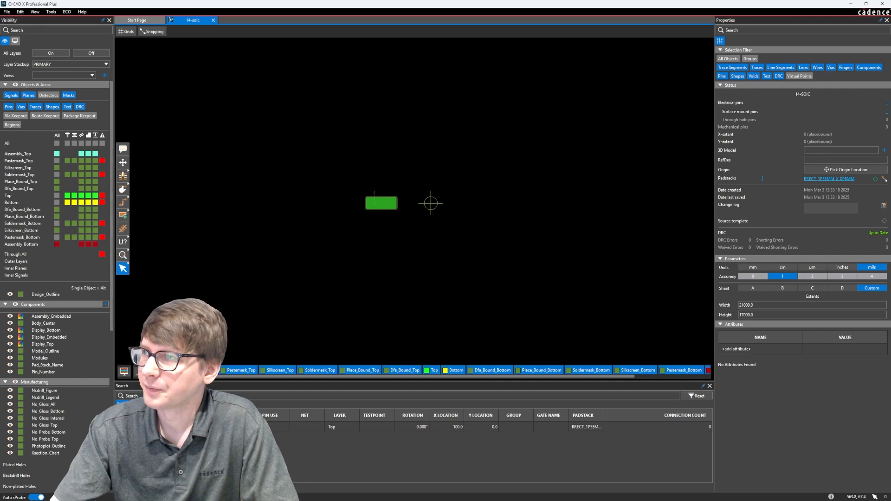
drag(890, 68, 601, 43)
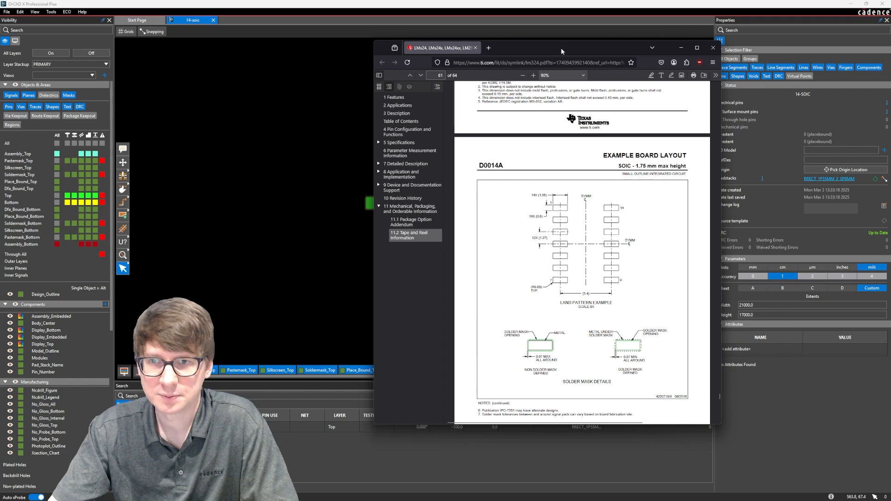
drag(561, 52, 890, 72)
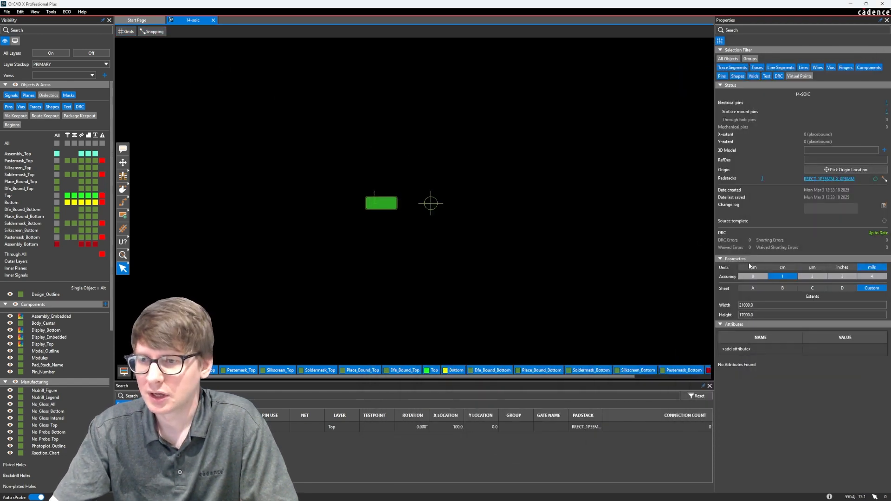
Change the footprint's units to mm and display a quick grid of X 2.7, Y 1.27.
click(747, 268)
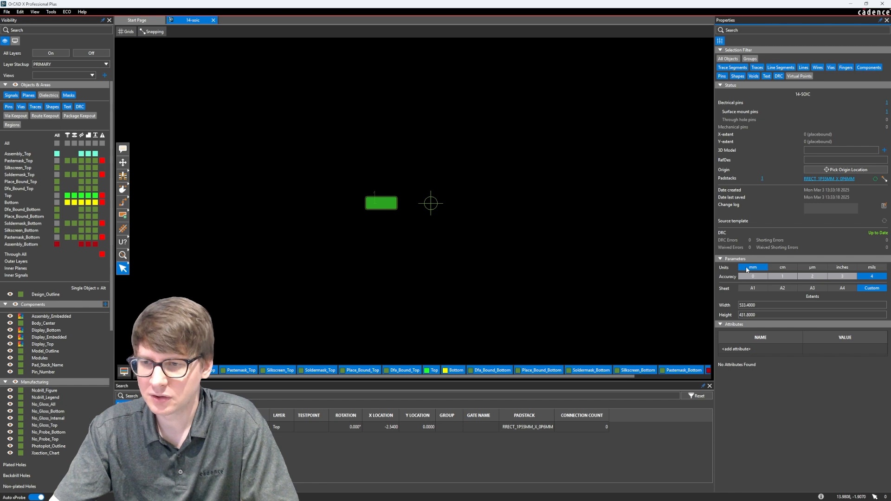
click(126, 32)
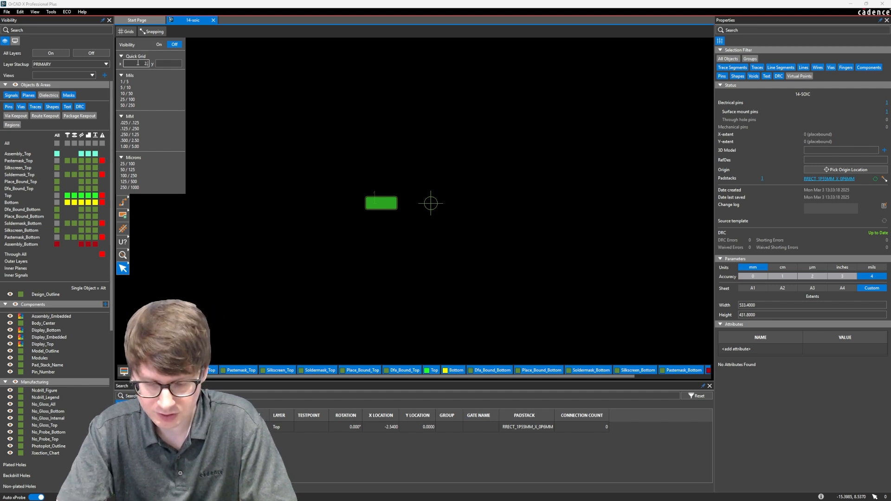
text(.7)
key(Tab)
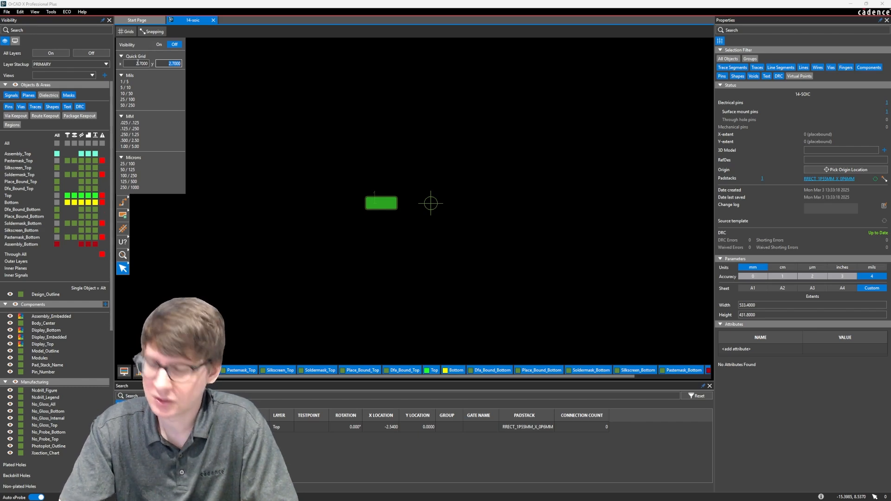
text(1.27)
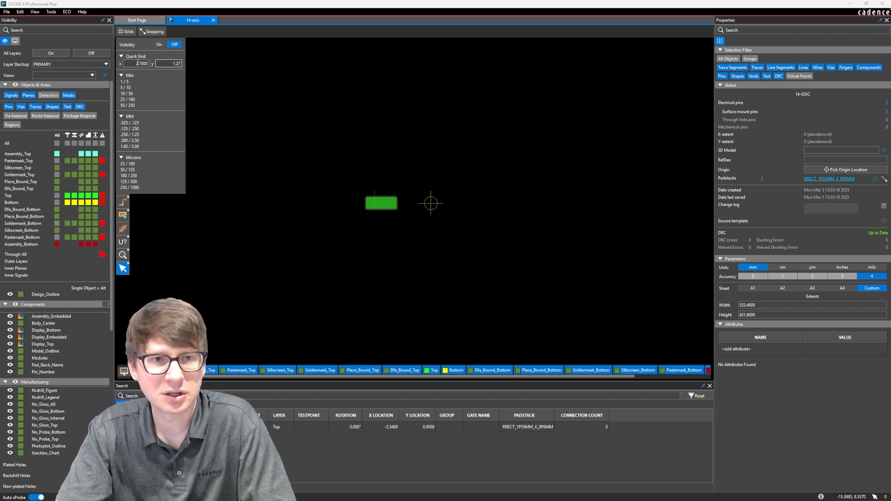
key(Return)
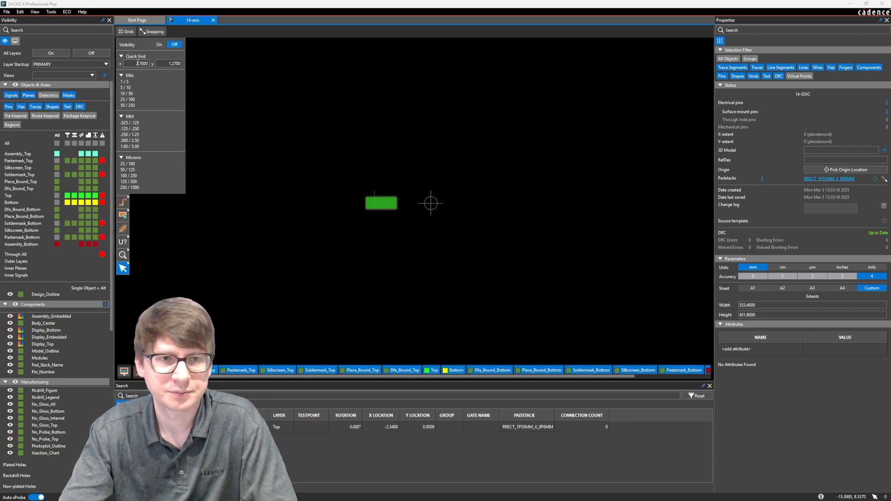
click(158, 45)
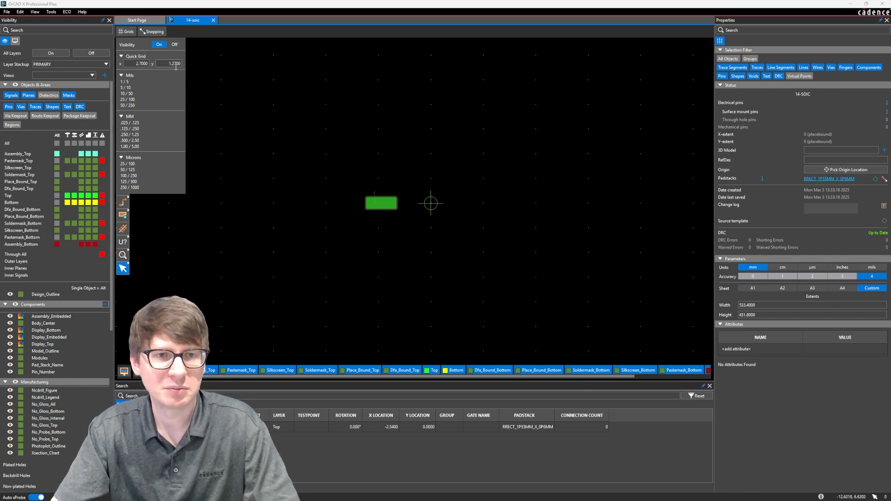
click(387, 205)
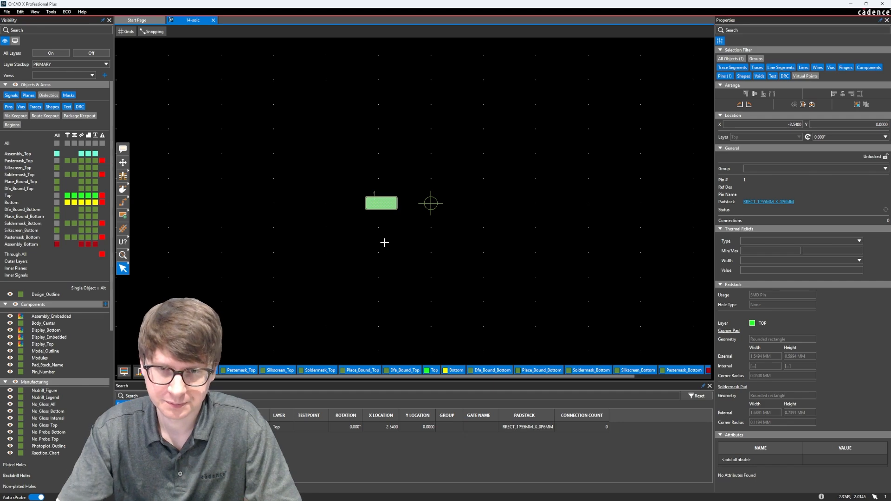
click(123, 164)
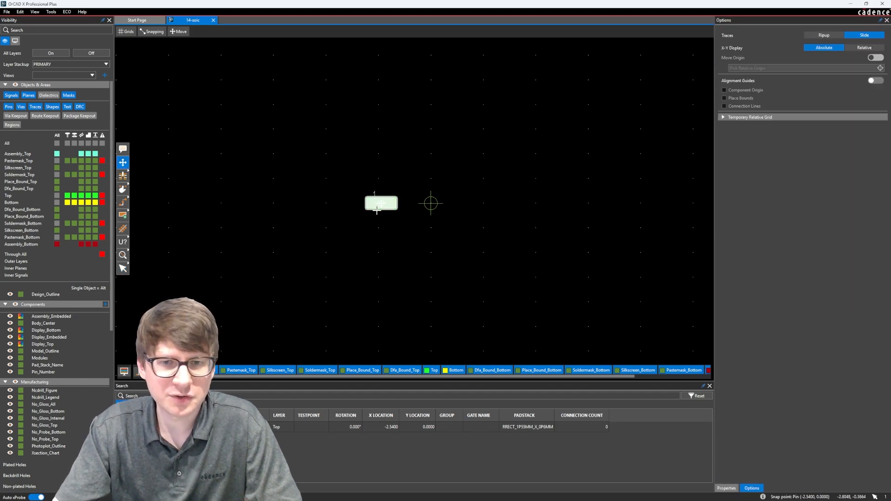
click(376, 210)
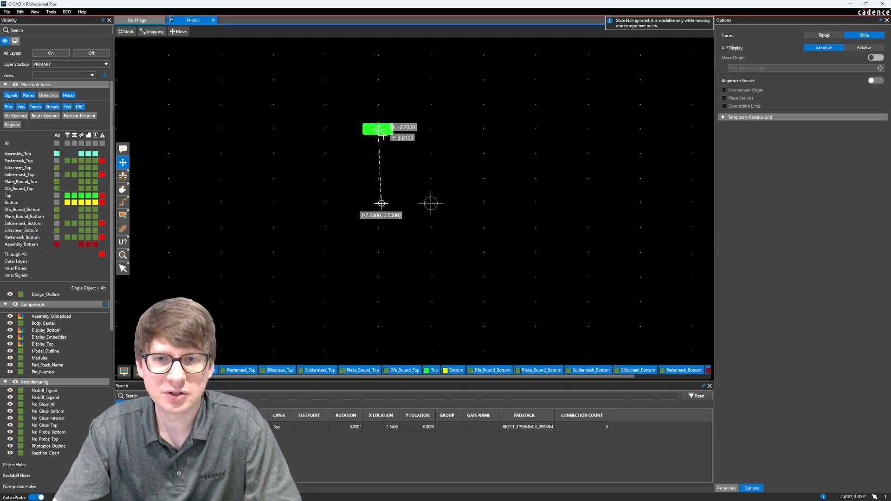
key(Escape)
Delete the existing pin 1 beside the origin.
click(390, 204)
key(Delete)
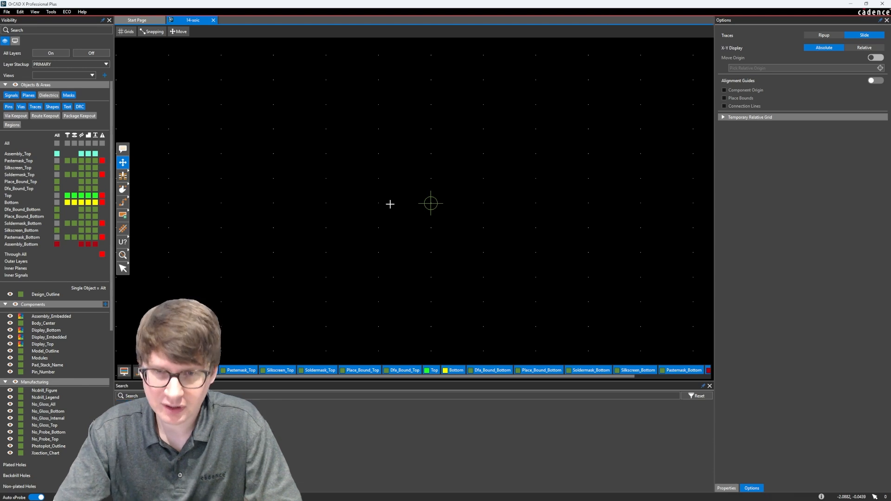
middle_drag(316, 163, 291, 185)
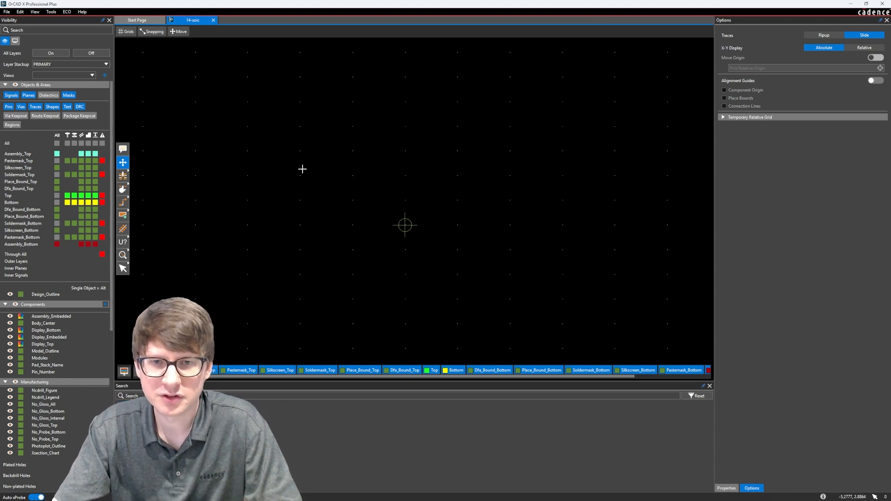
Search for padstack rrect_1p55 and load RRECT_1P55MM_X_0P6MM for adding single electrical pins, starting at pin number 1.
click(123, 177)
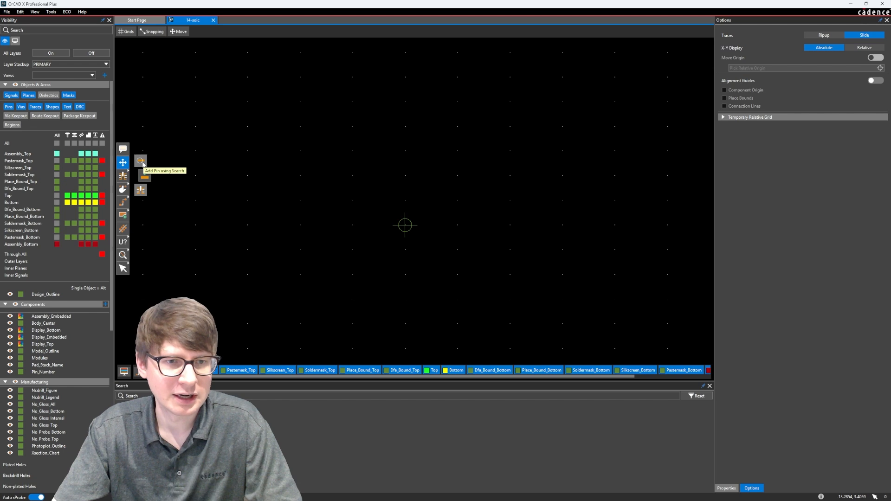
click(140, 161)
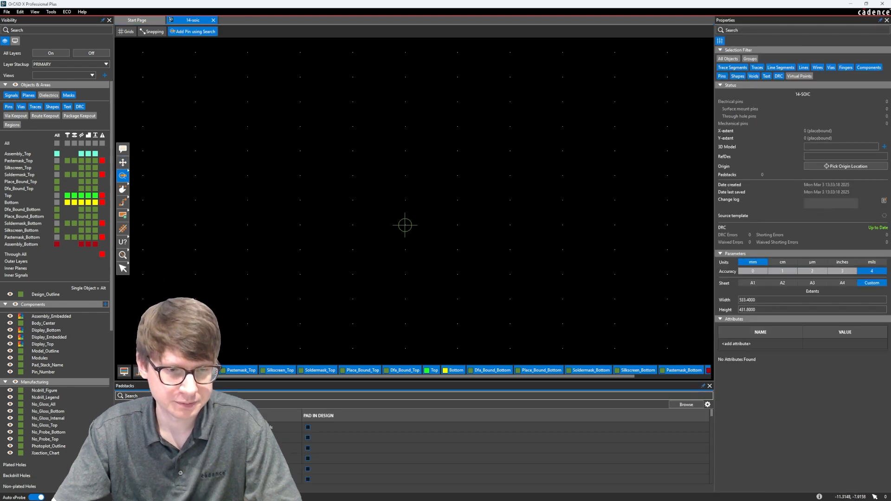
text(rrect_)
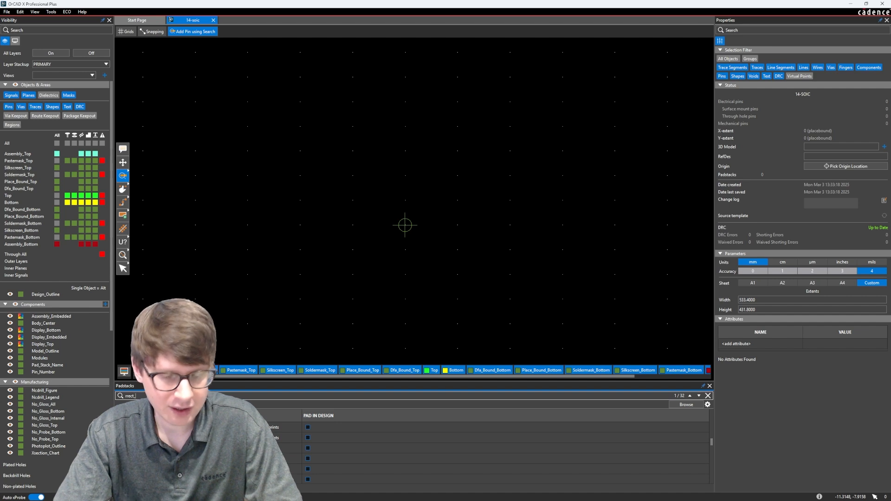
text(1p55)
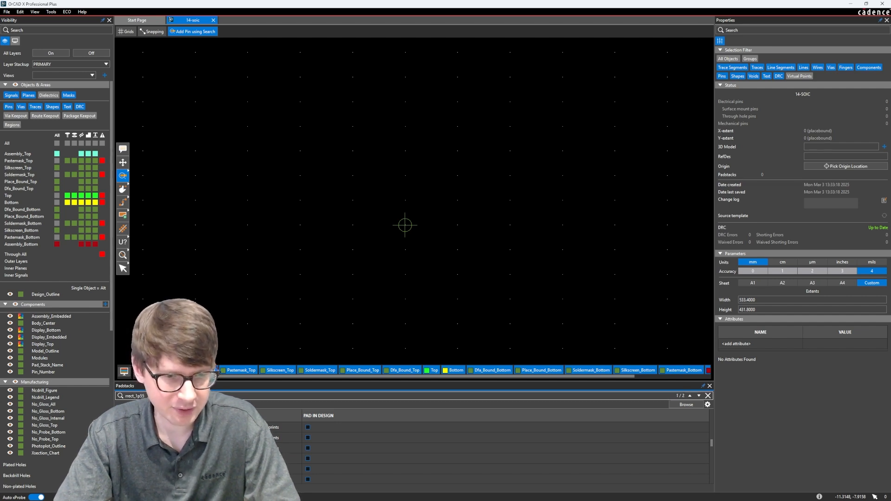
double_click(183, 469)
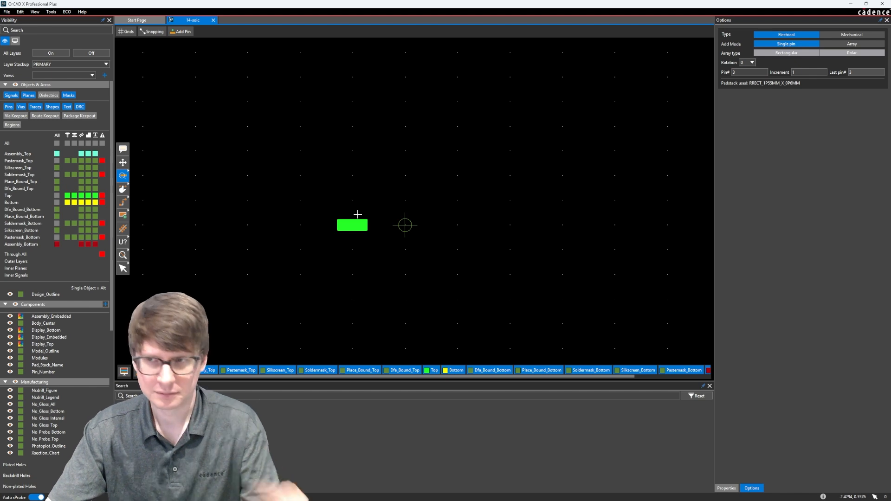
click(746, 73)
key(BackSpace)
text(1)
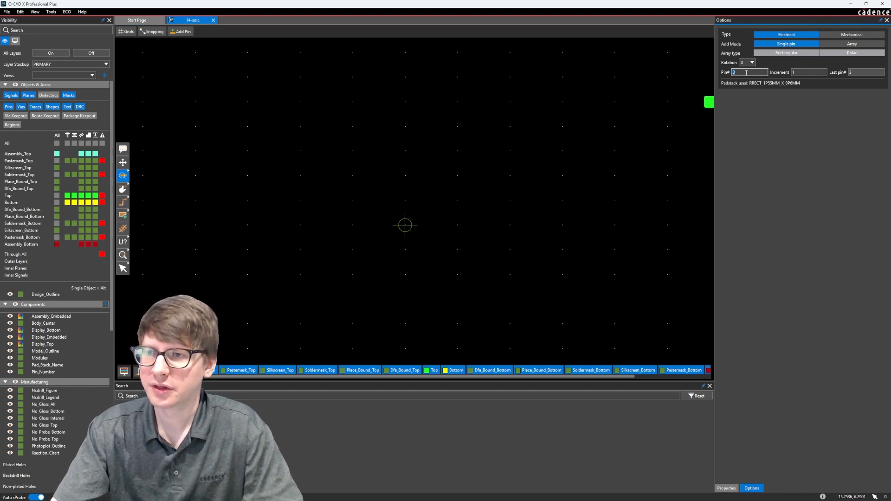
click(856, 73)
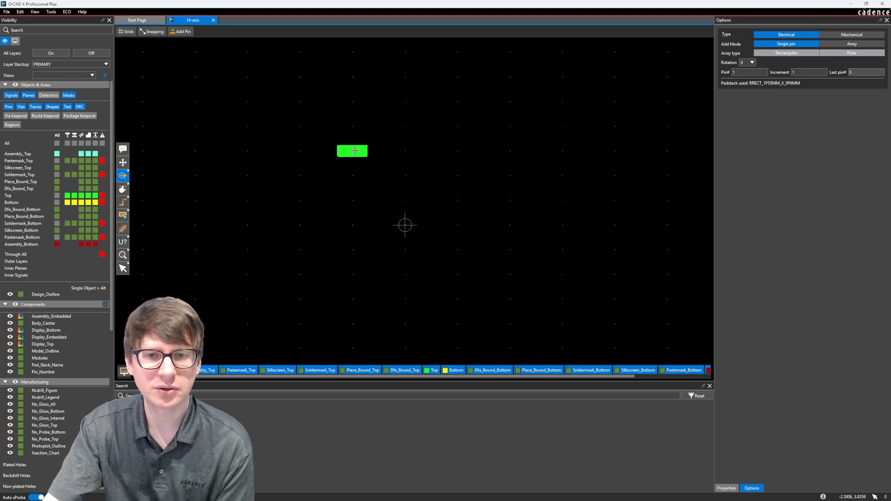
Place pins 1 to 7 in a column at X -2.7, starting at Y 3.81 and going down in 1.27 mm steps.
click(352, 150)
click(353, 175)
click(352, 201)
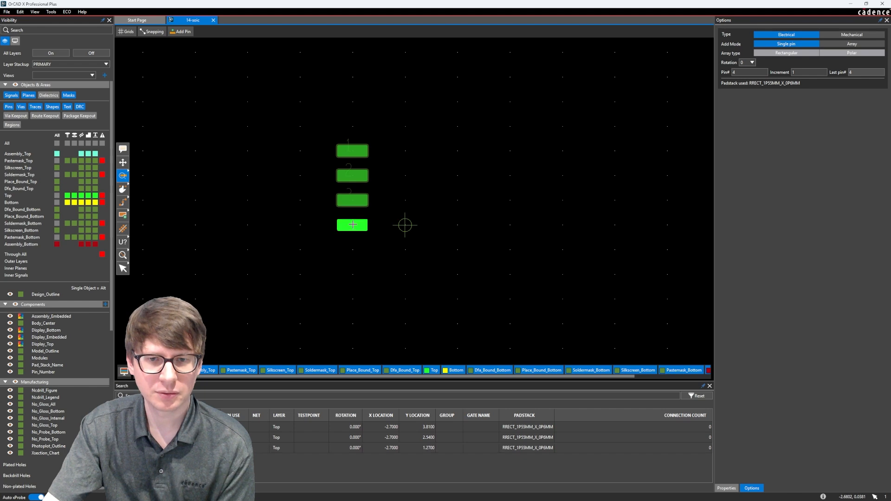
click(352, 225)
click(352, 250)
click(352, 274)
click(352, 299)
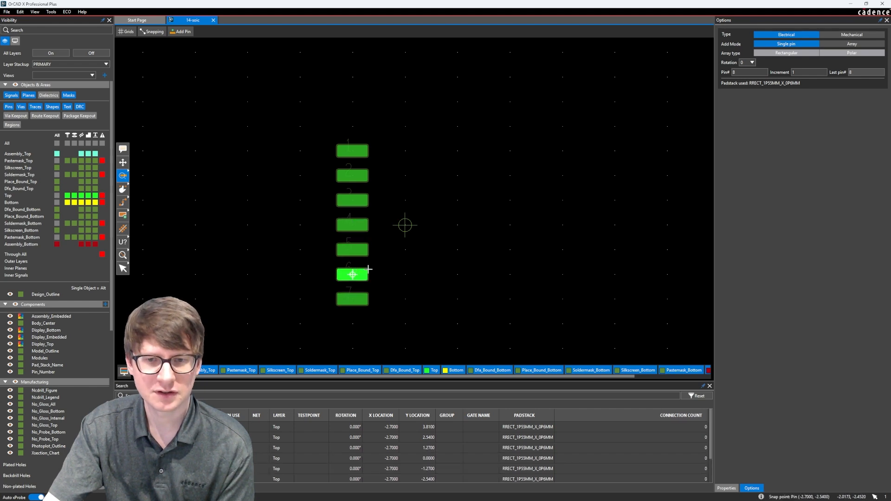
Place pins 8 to 14 in a column at X 2.7, going up in 1.27 mm steps from level with pin 7.
click(457, 299)
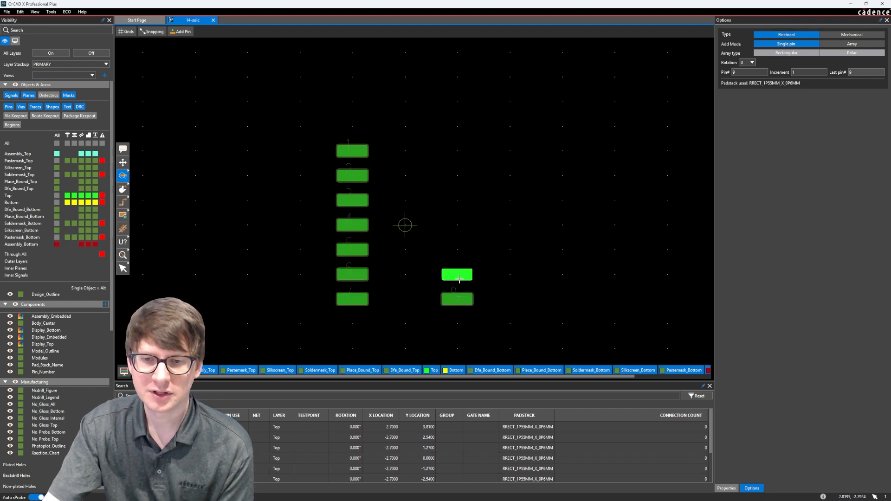
click(457, 274)
click(457, 250)
click(457, 225)
click(457, 200)
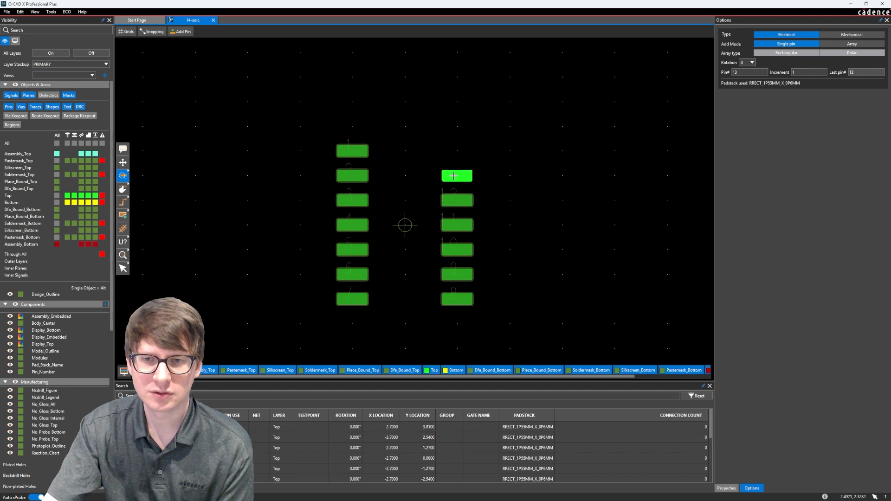
click(457, 176)
click(457, 151)
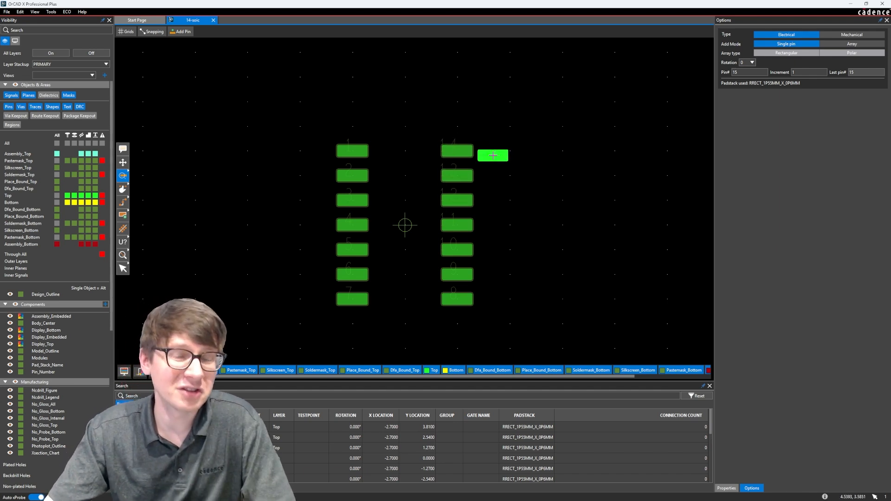
Add a rectangular pin array with X count 1, Y count 7 and Y pitch 1.27, to the right of the two pin columns.
click(831, 45)
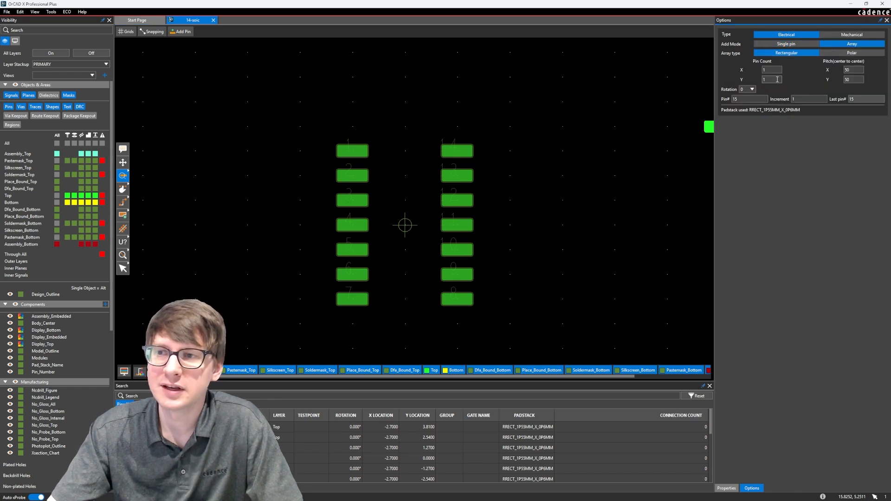
double_click(855, 70)
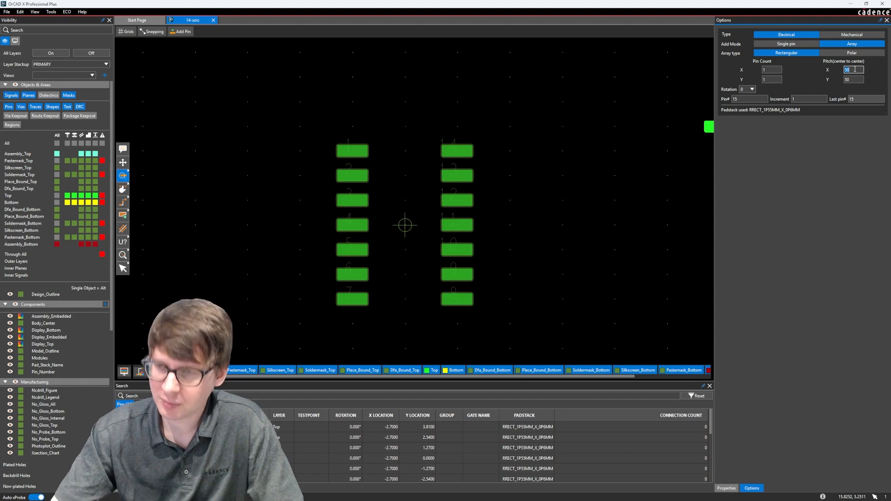
double_click(843, 80)
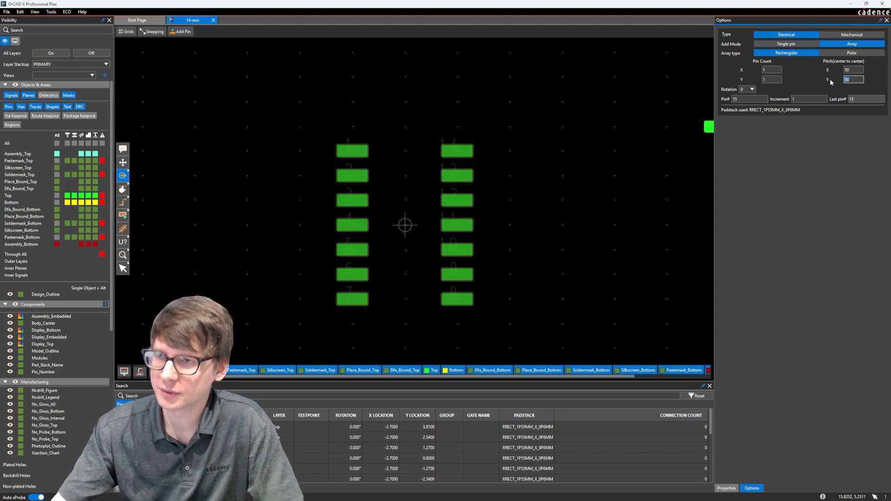
text(1.27)
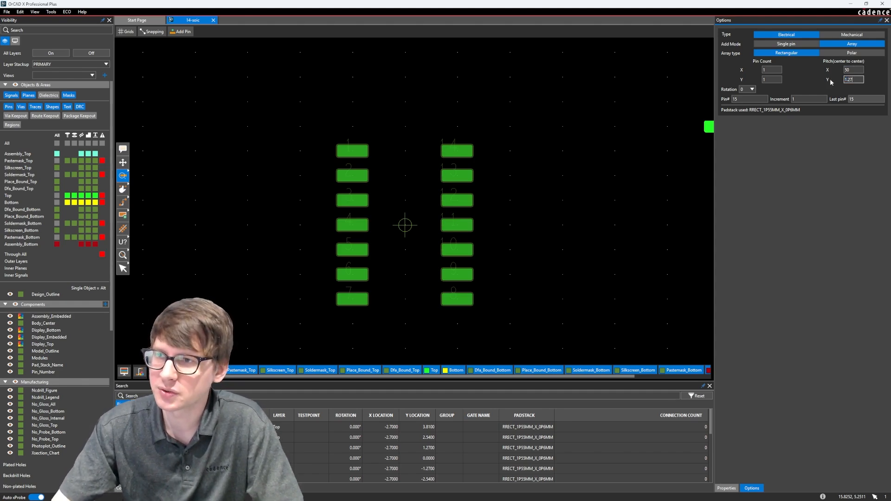
double_click(770, 79)
text(7)
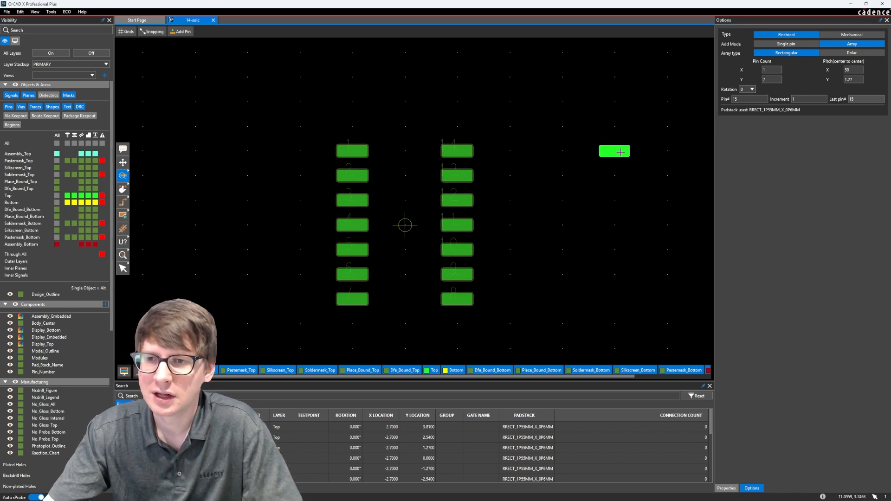
click(614, 150)
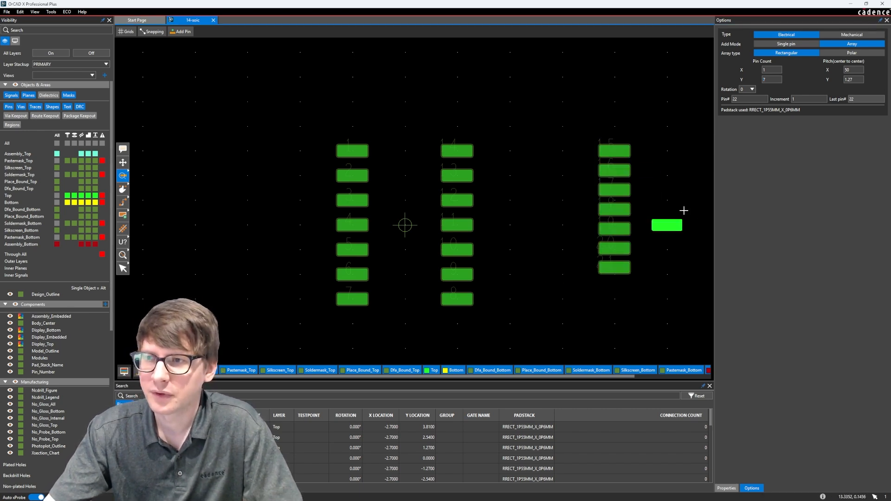
click(858, 80)
middle_drag(648, 177, 609, 190)
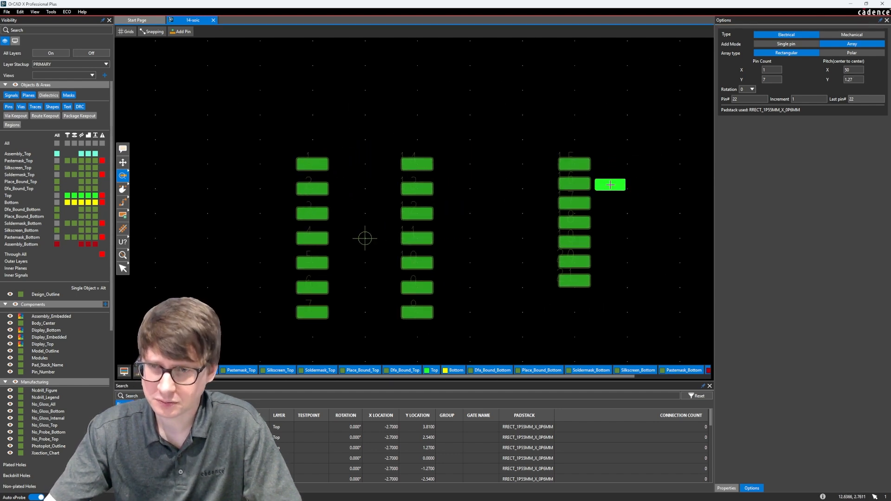
End the array placement and delete the two seven-pin arrays standing to the right of the 14-pin footprint.
key(Escape)
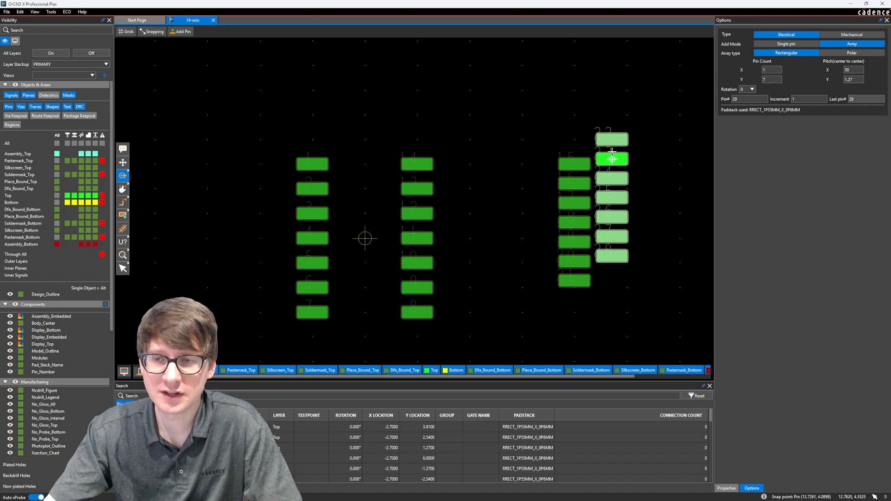
click(612, 139)
key(Escape)
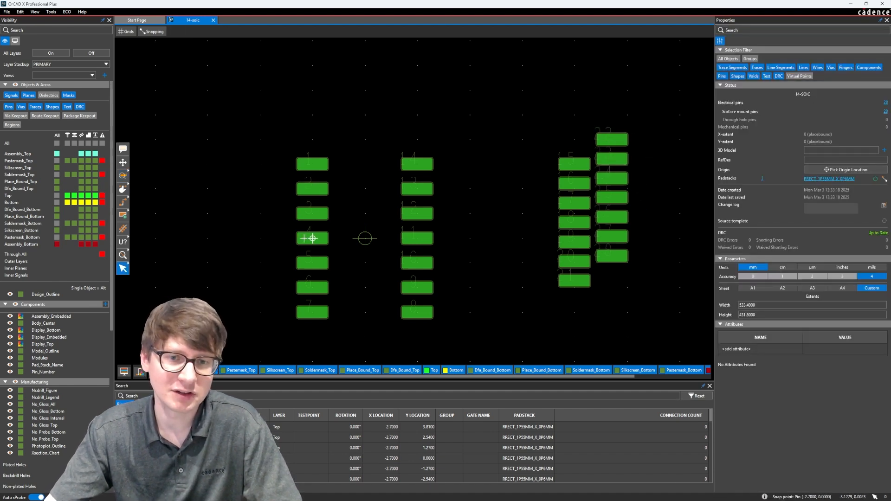
drag(532, 111, 642, 312)
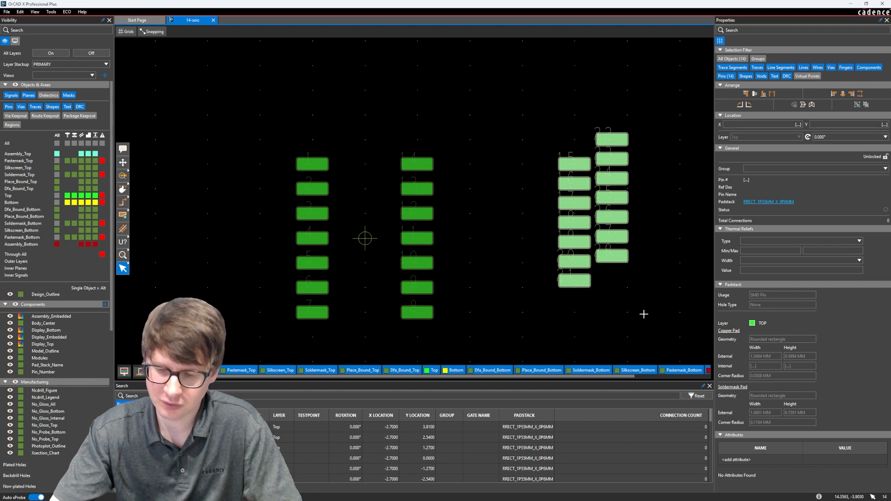
key(Delete)
middle_drag(442, 247, 474, 236)
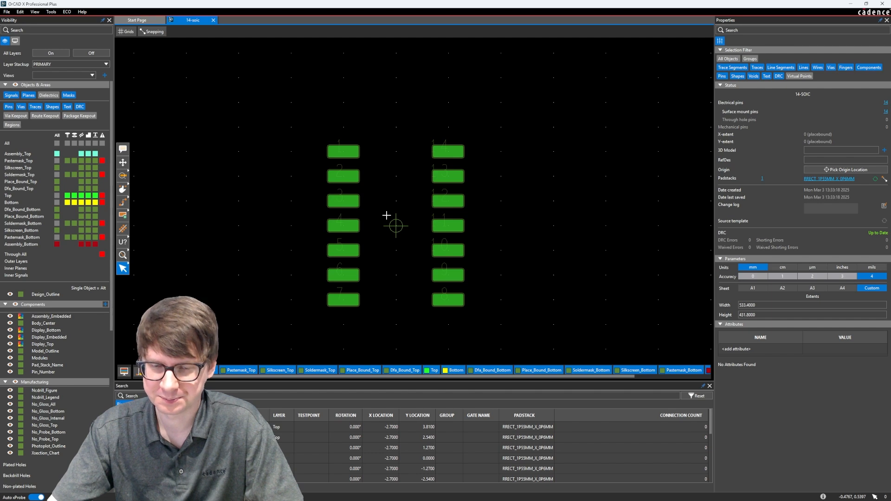
Change the drawing grid to the .250 / 1.25 MM preset.
middle_drag(386, 216, 392, 217)
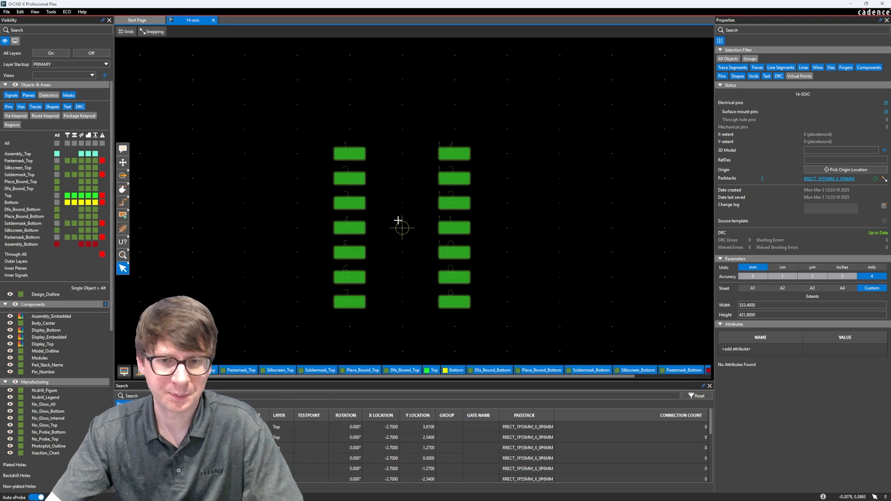
middle_drag(396, 220, 398, 215)
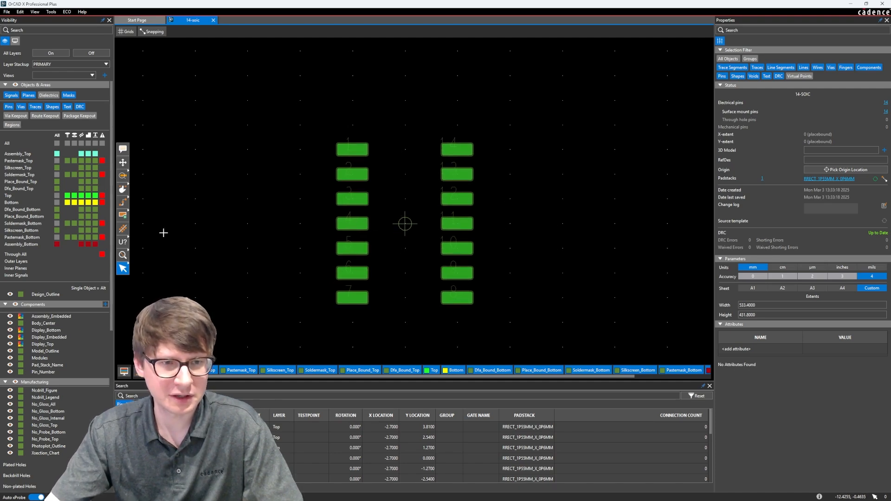
click(126, 31)
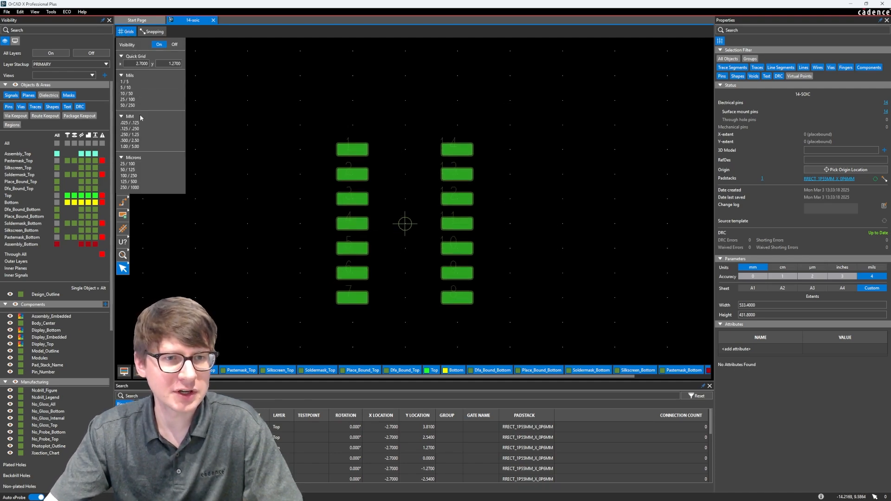
click(140, 129)
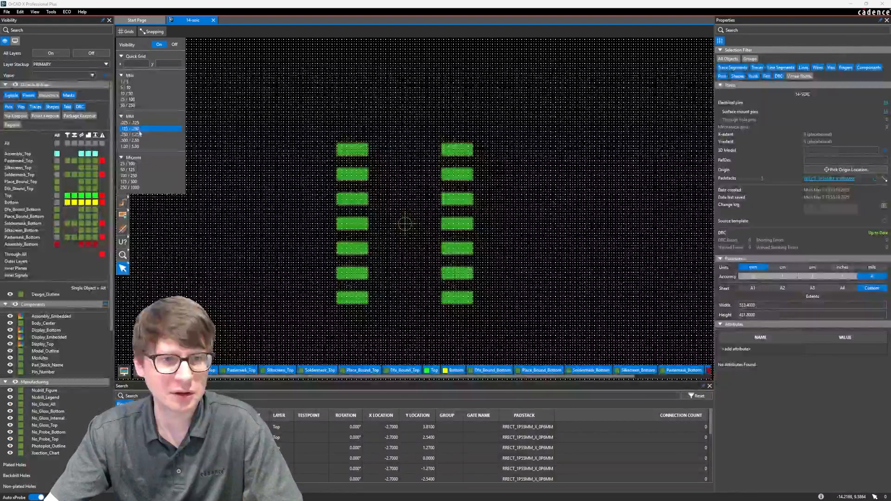
click(141, 135)
click(296, 203)
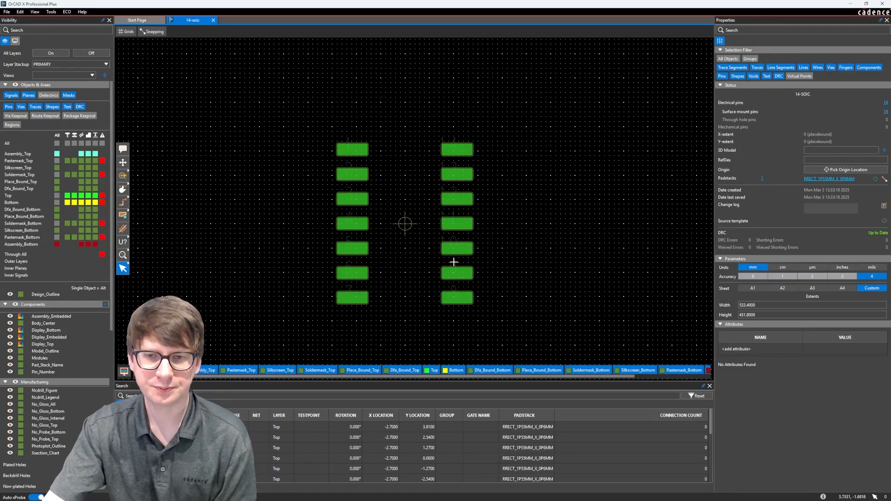
Start the Add Line command with its use set to Silkscreen and its layer to Silkscreen_Top.
mouse_move(369, 244)
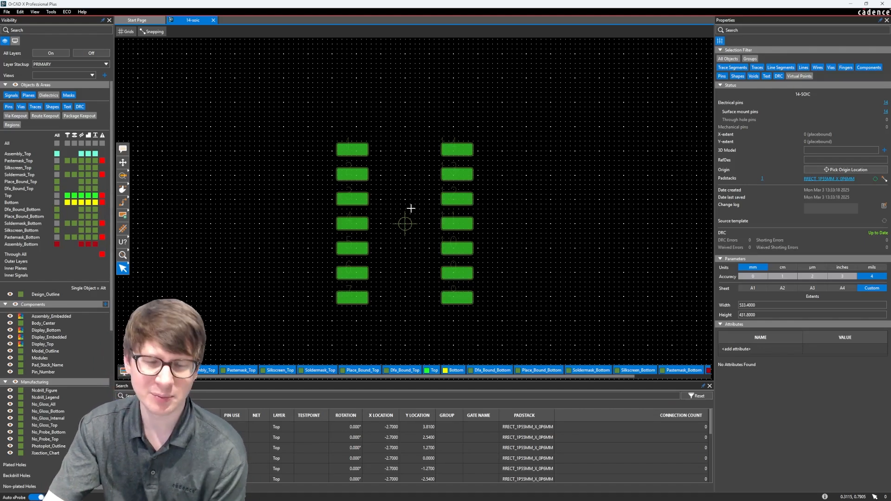
click(122, 203)
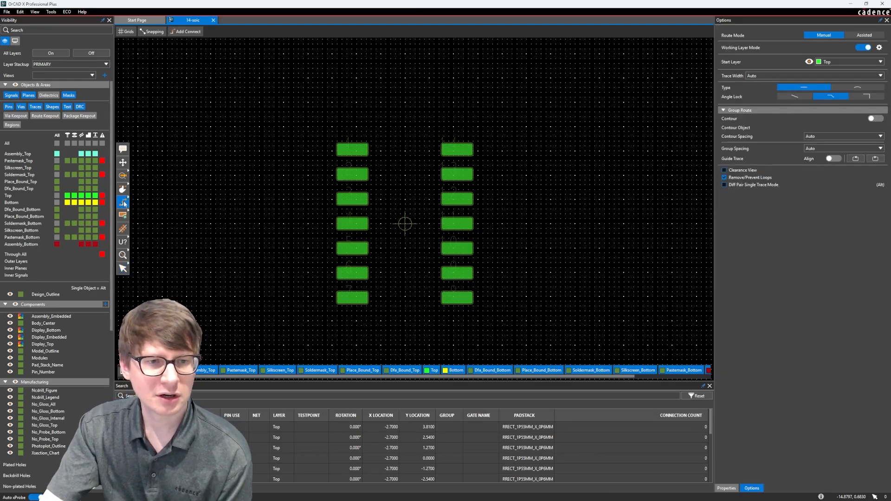
right_click(124, 203)
mouse_move(123, 215)
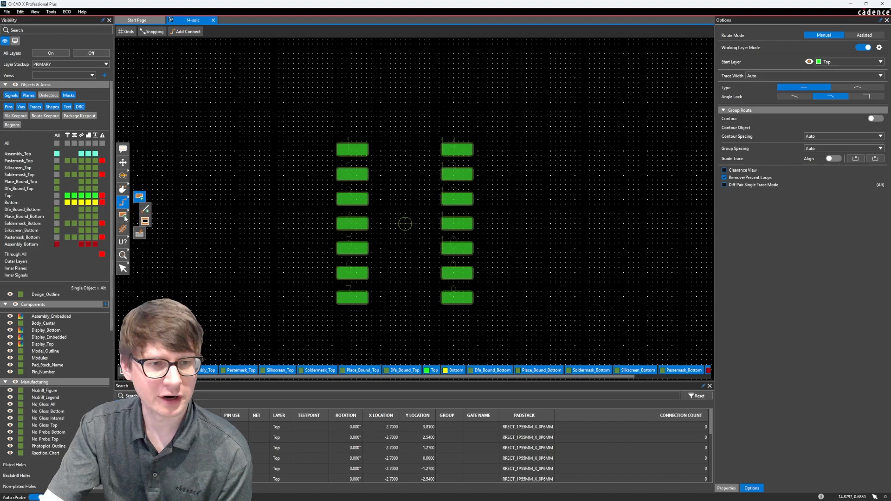
click(148, 210)
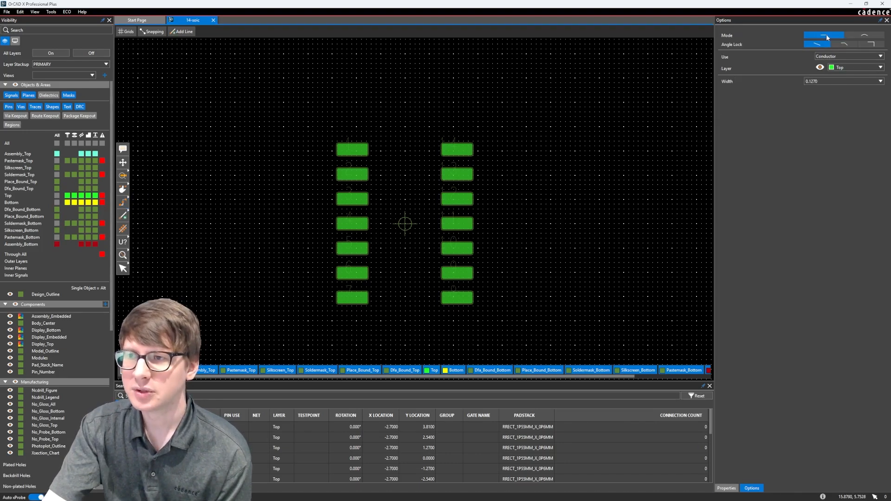
click(846, 56)
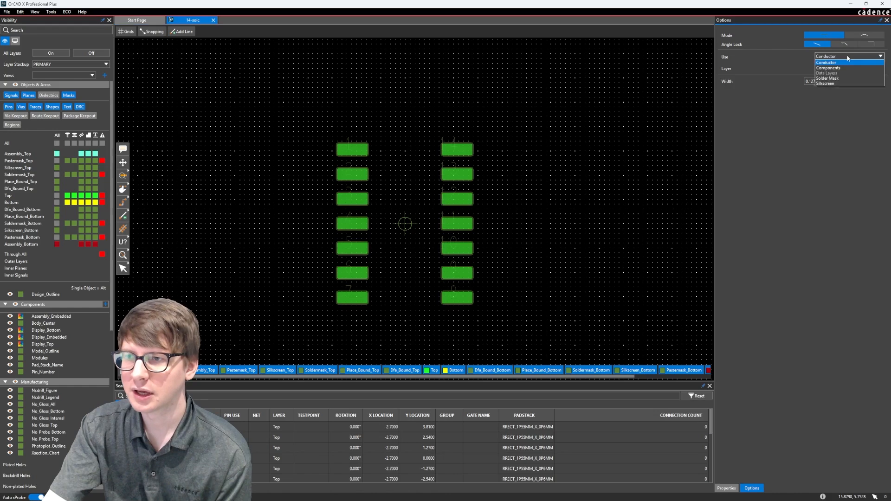
click(845, 84)
click(846, 67)
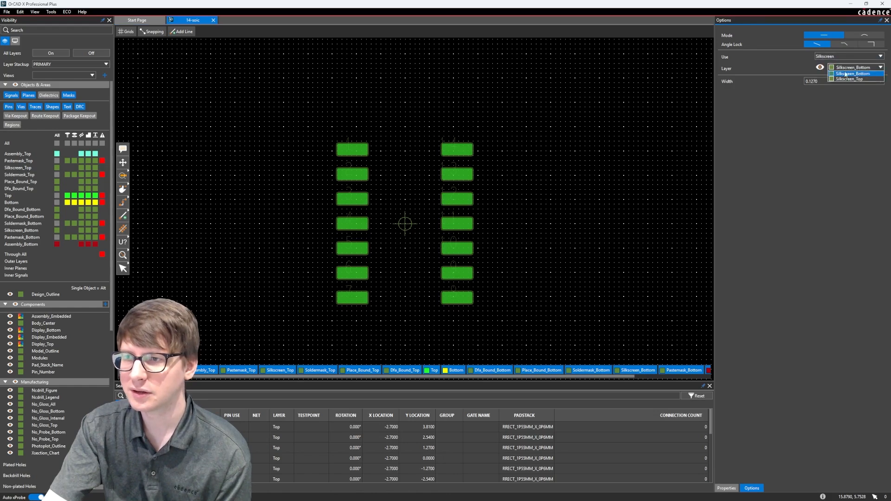
click(849, 78)
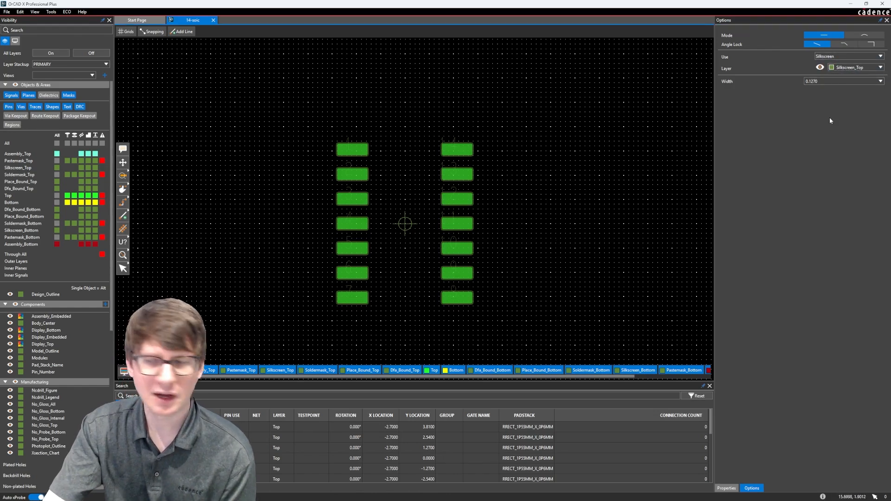
Change the display colour of the Silkscreen_Top layer to white.
right_click(57, 168)
drag(91, 164, 56, 96)
click(16, 199)
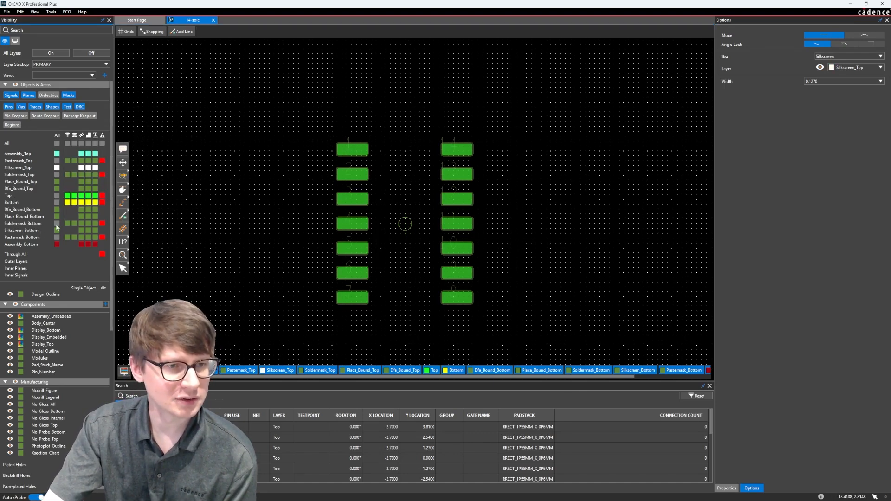
Draw a horizontal silkscreen line about 3 mm long at Y 4.25, centred between pins 1 and 14.
scroll(396, 139, up, 2)
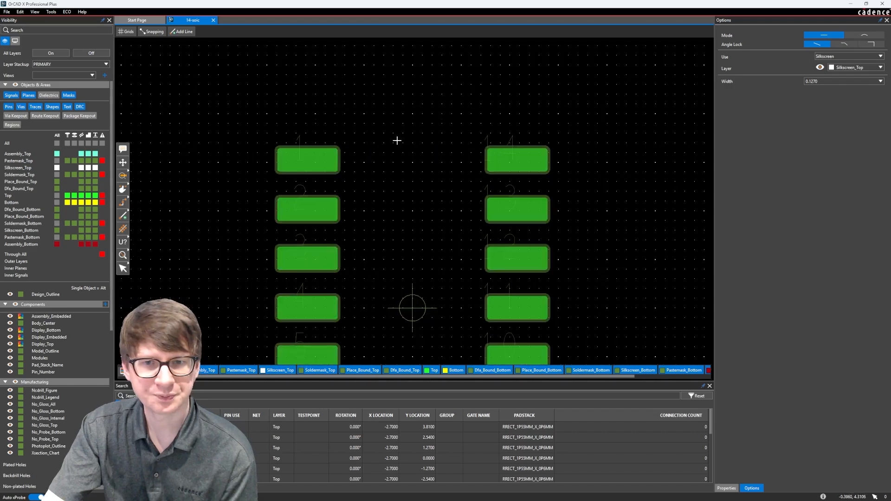
scroll(376, 217, down, 2)
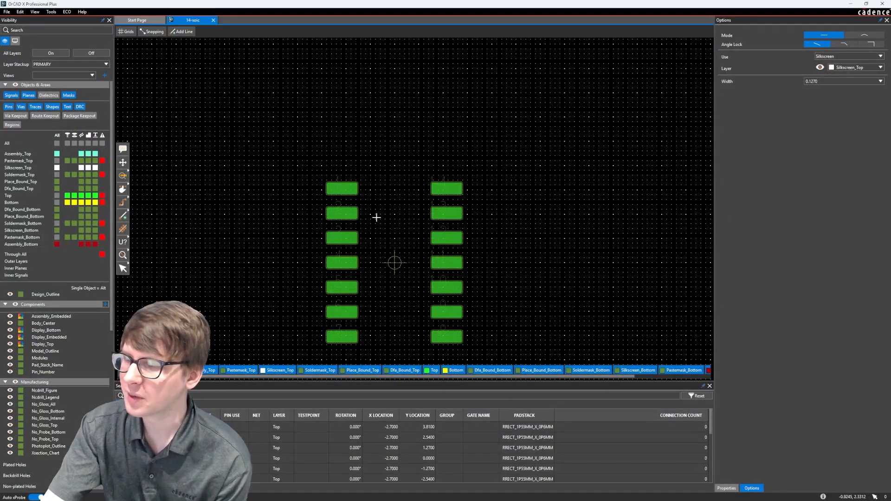
middle_drag(390, 228, 312, 165)
scroll(307, 146, up, 2)
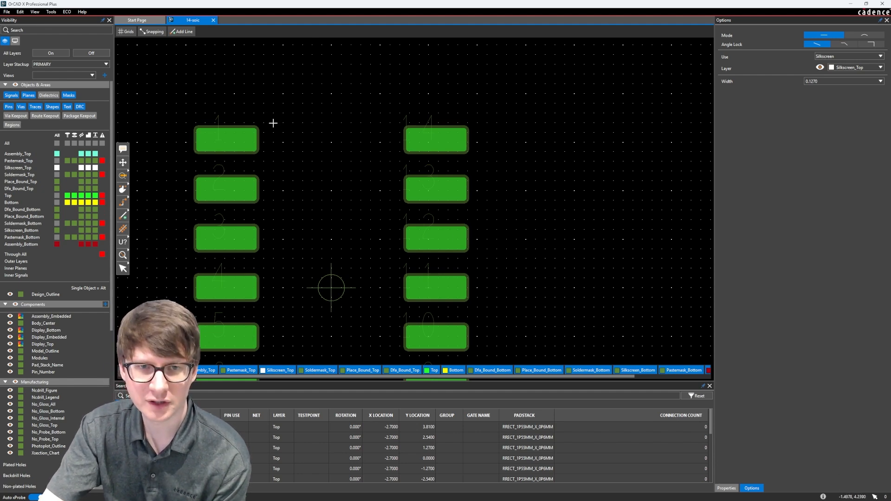
click(152, 31)
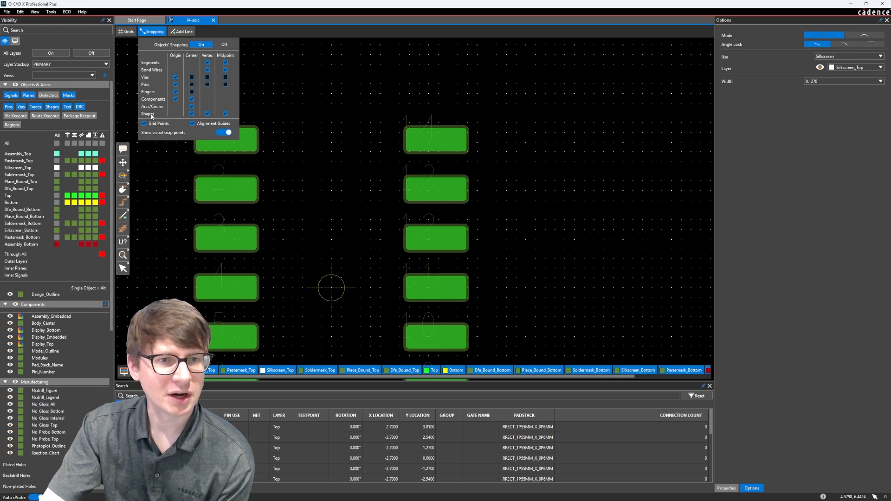
click(154, 32)
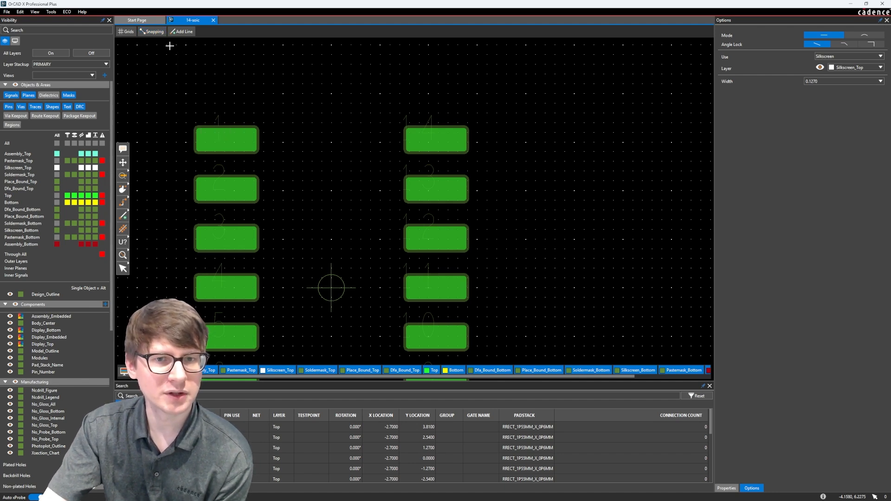
click(273, 122)
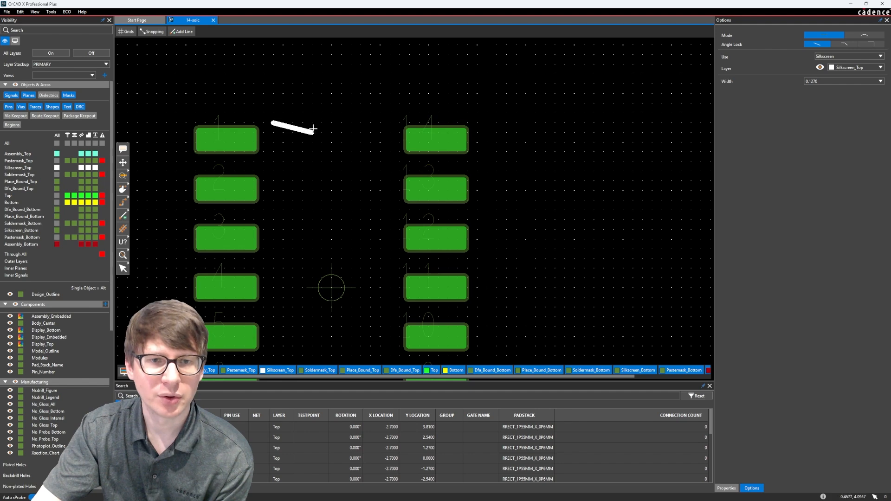
click(390, 122)
Draw a matching horizontal silkscreen line about 3 mm long at about Y -4.25, centred between pins 7 and 8.
middle_drag(364, 181, 358, 73)
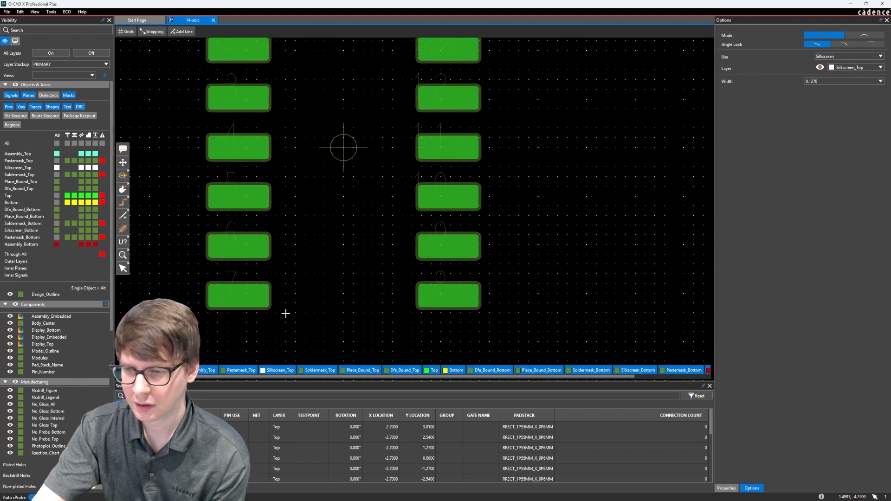
click(284, 312)
double_click(404, 313)
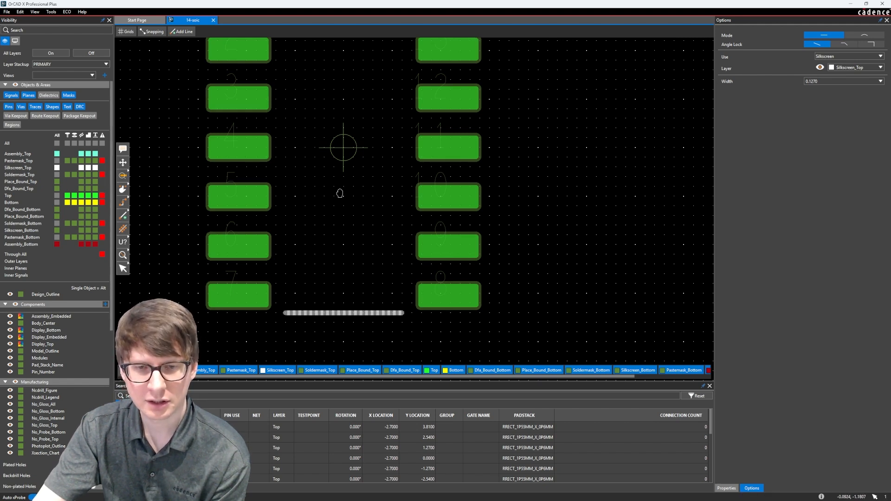
Add a downward semicircular silkscreen arc about 1 mm wide at the middle of the line between pins 1 and 14.
middle_drag(340, 193, 338, 231)
scroll(338, 227, down, 1)
scroll(341, 135, up, 1)
middle_drag(342, 132, 340, 187)
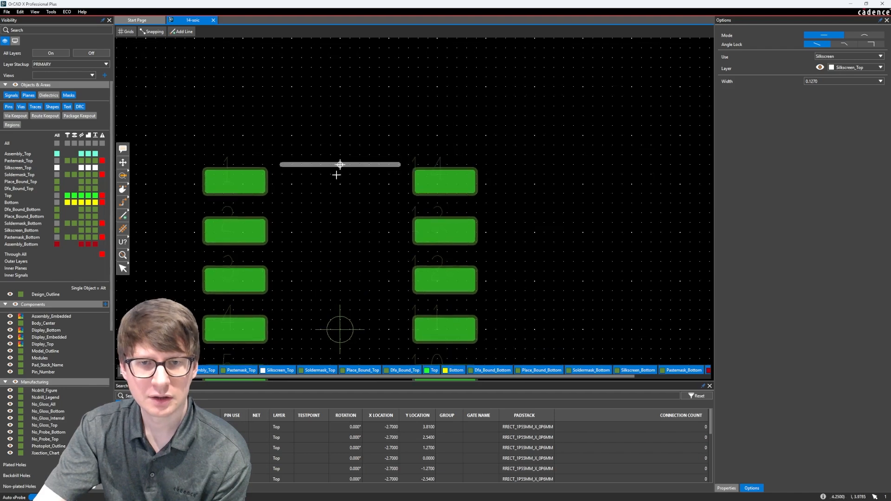
right_click(326, 113)
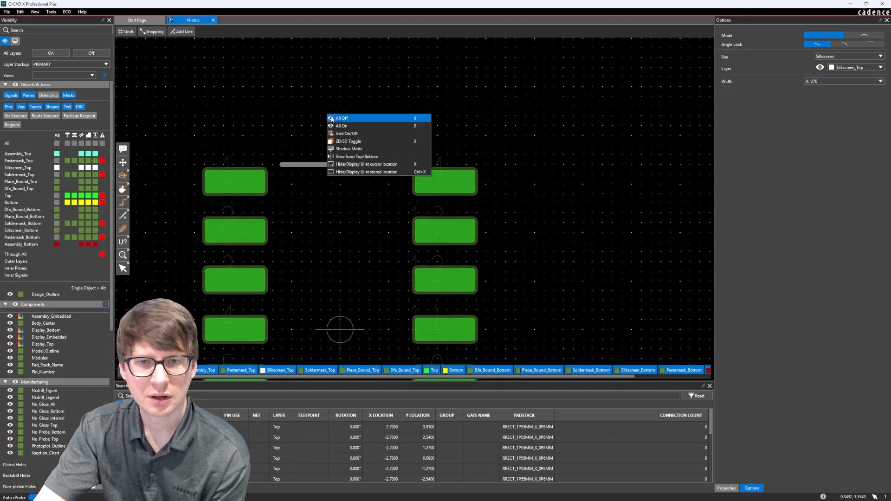
click(123, 216)
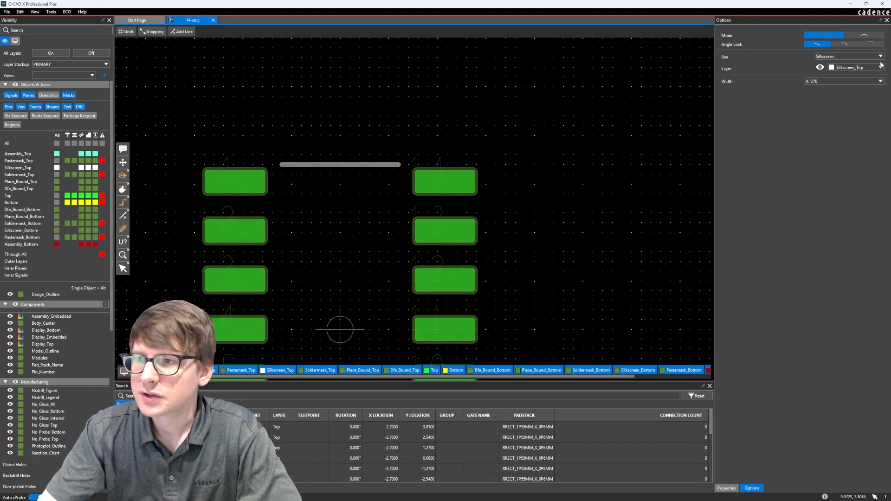
click(859, 35)
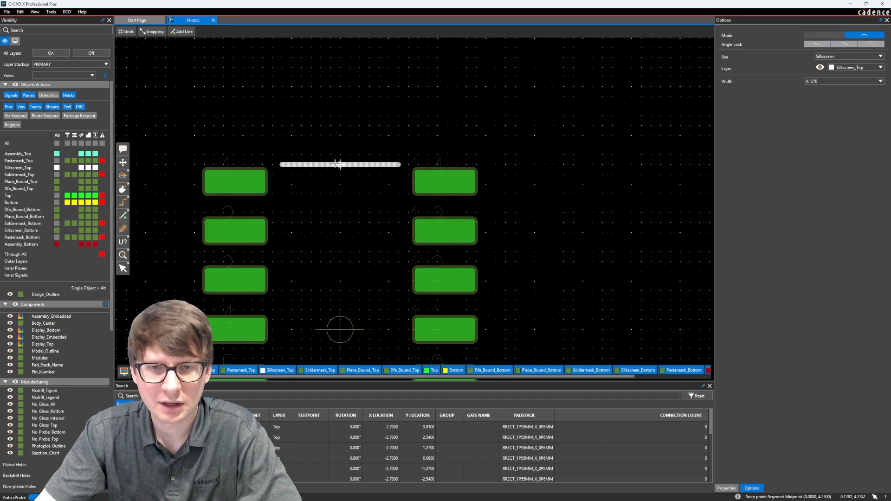
click(319, 164)
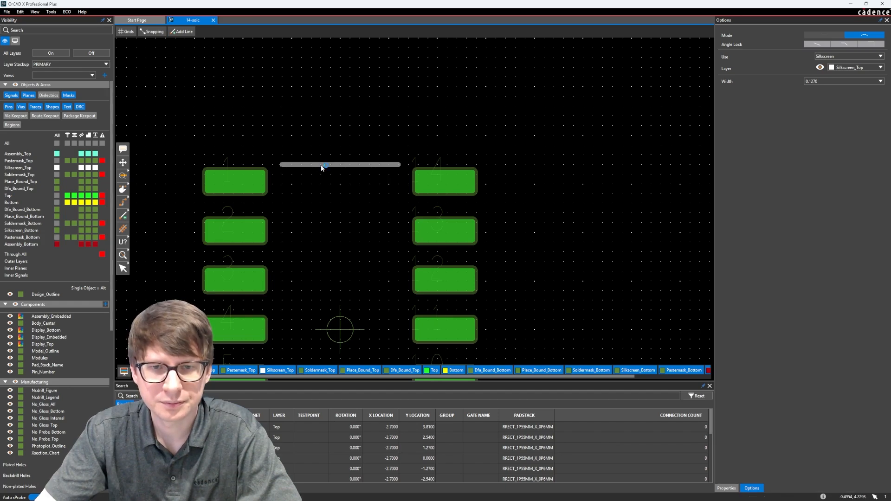
click(364, 164)
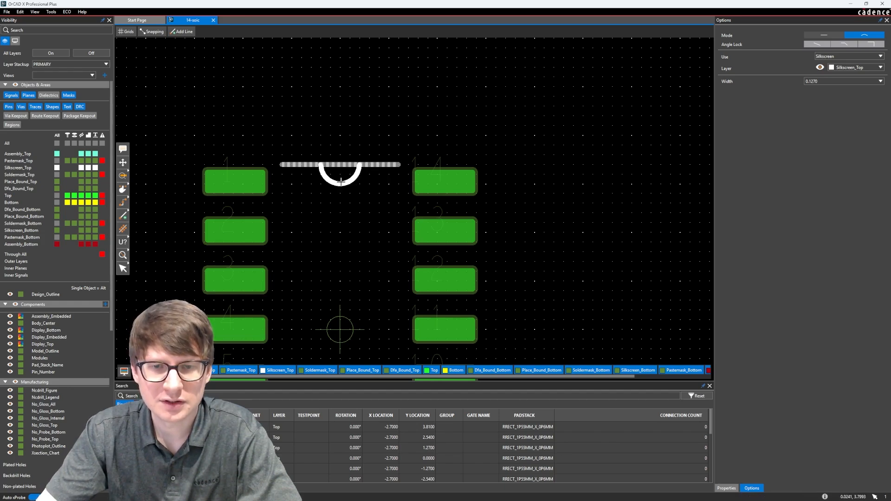
click(122, 268)
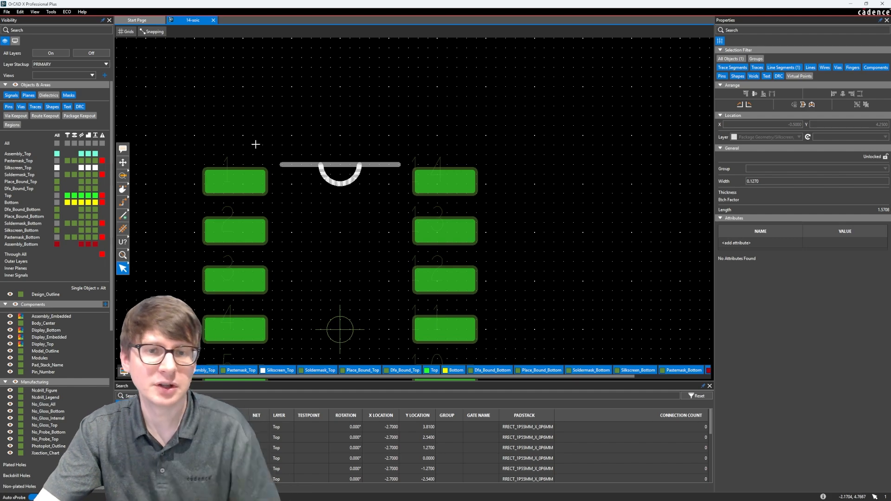
scroll(276, 119, down, 2)
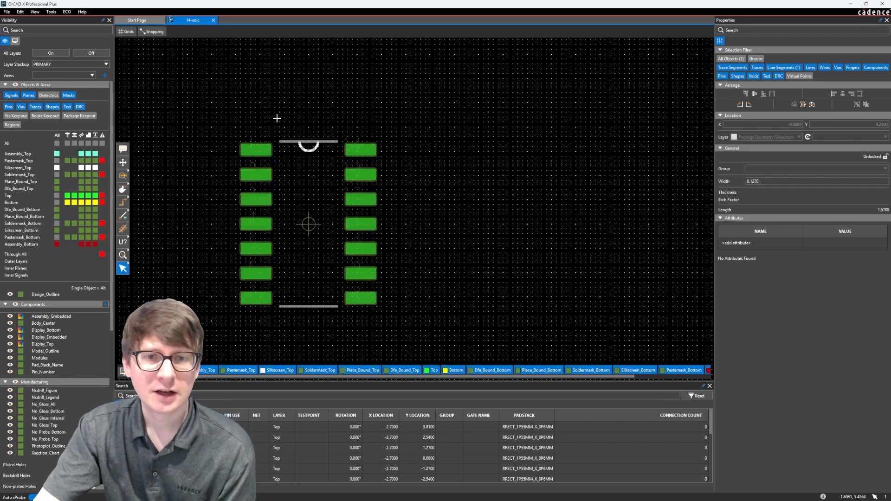
click(277, 119)
Draw a filled rectangle about 1 mm wide and 0.25 mm high on Silkscreen_Top just above pin 1.
scroll(235, 131, up, 2)
scroll(223, 148, up, 4)
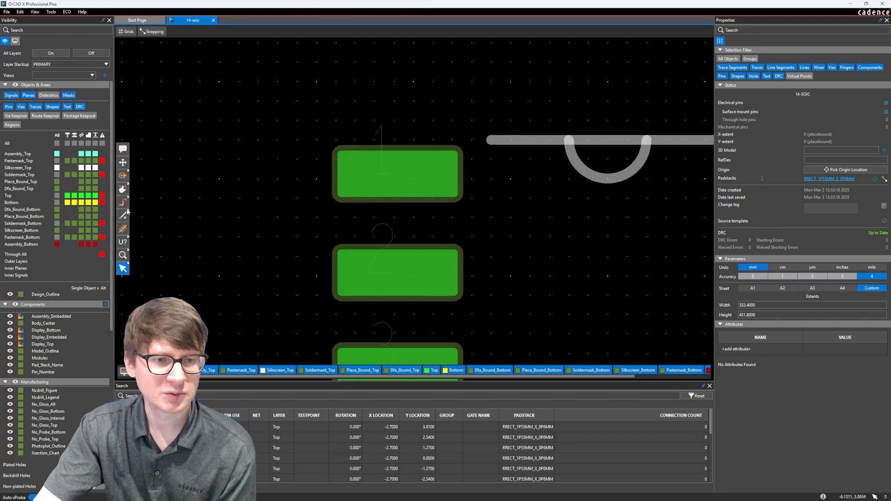
mouse_move(124, 215)
click(141, 194)
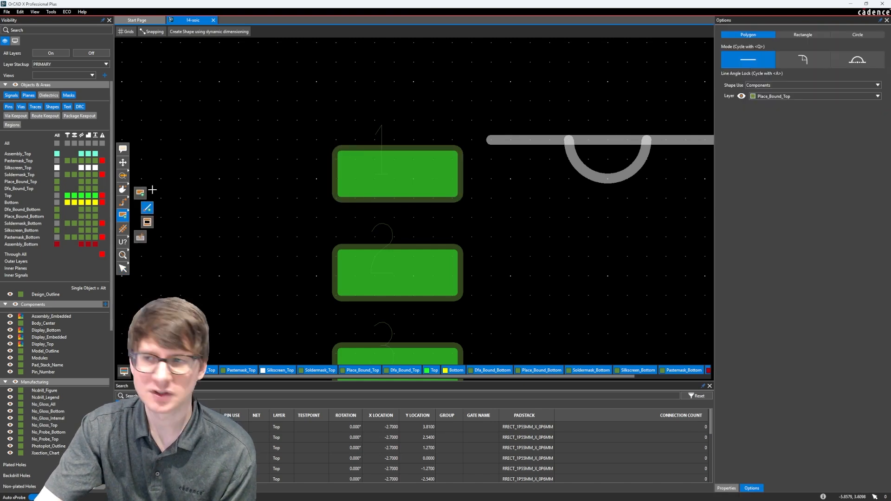
click(802, 38)
click(788, 89)
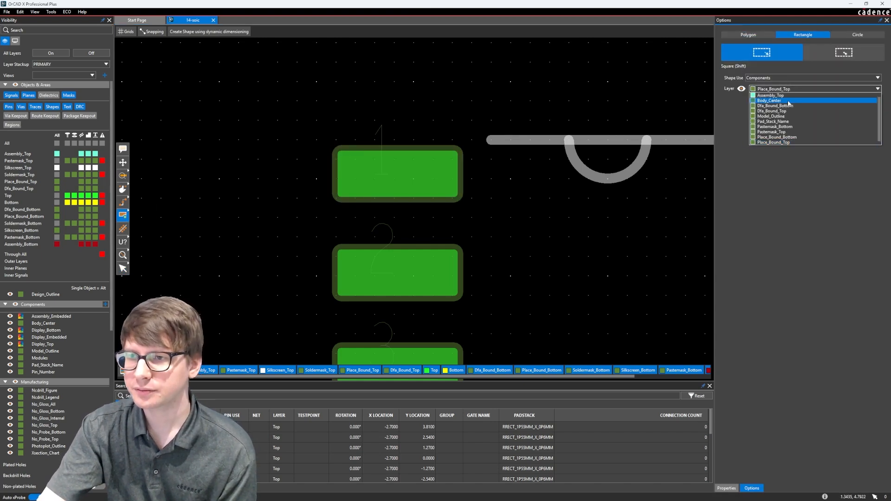
click(780, 78)
click(775, 110)
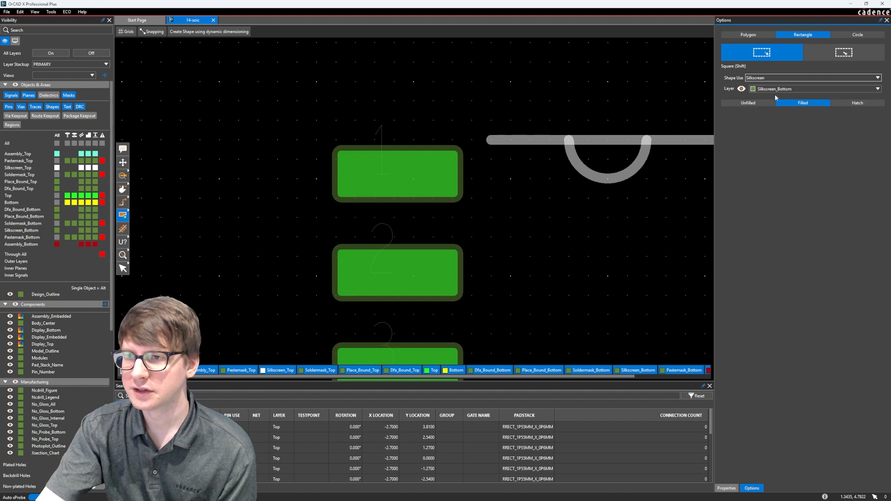
click(779, 89)
click(775, 101)
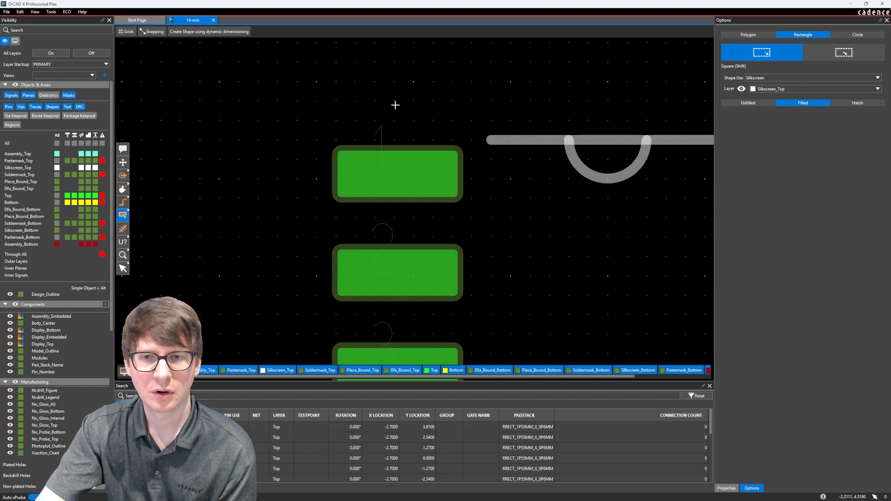
click(432, 103)
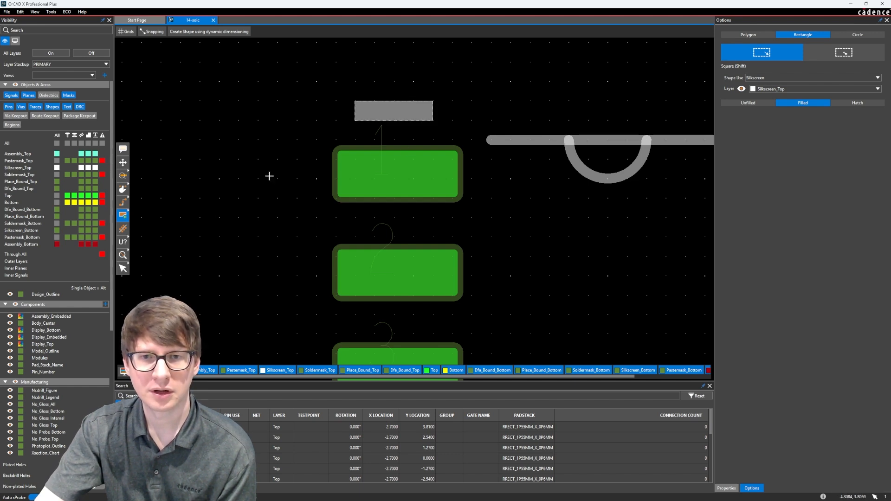
click(123, 269)
scroll(321, 147, down, 3)
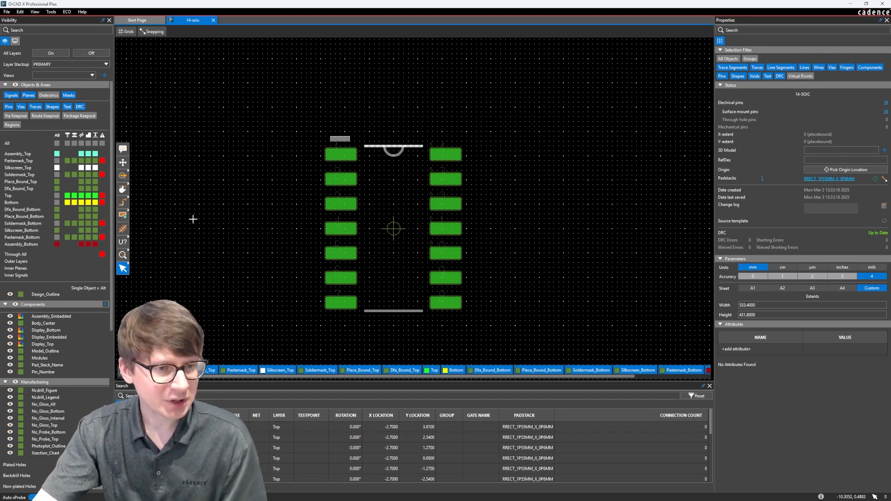
Start a new shape with Components as its use, on the Assembly_Top layer.
scroll(77, 294, down, 10)
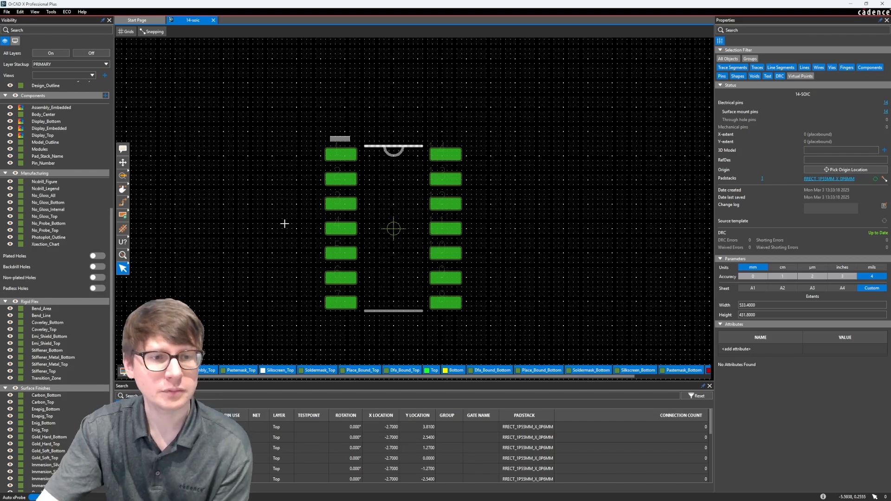
click(123, 215)
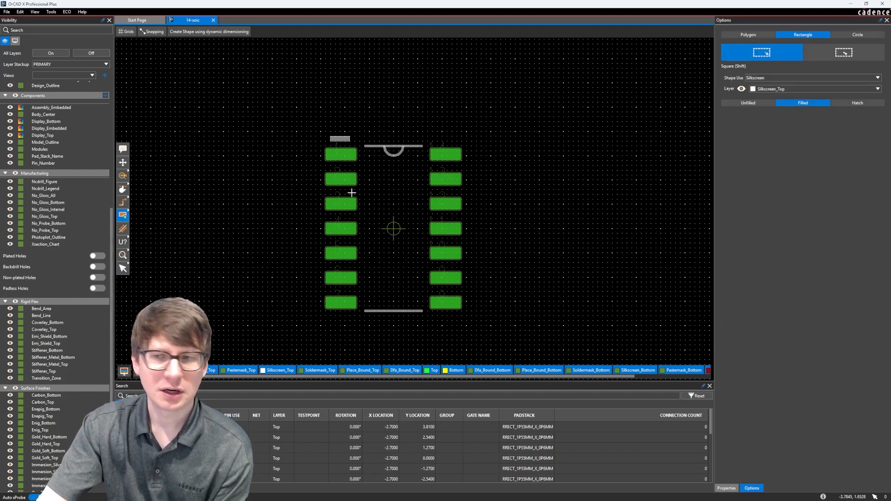
click(758, 33)
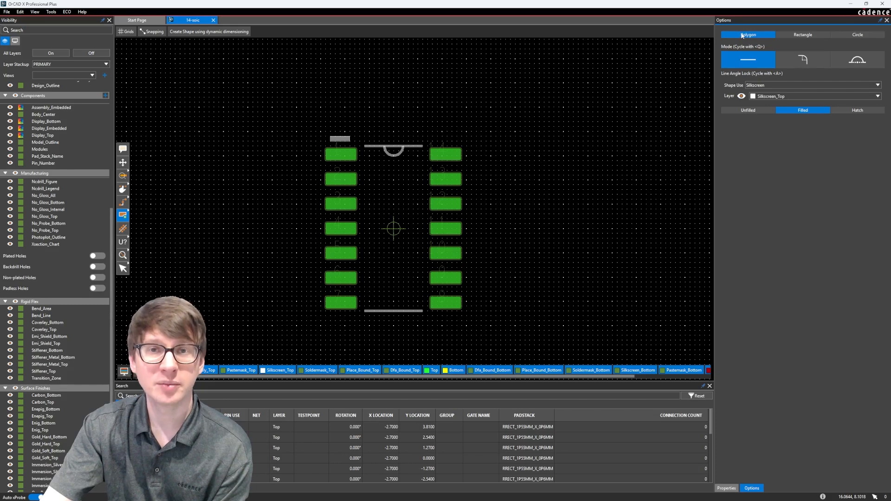
click(772, 85)
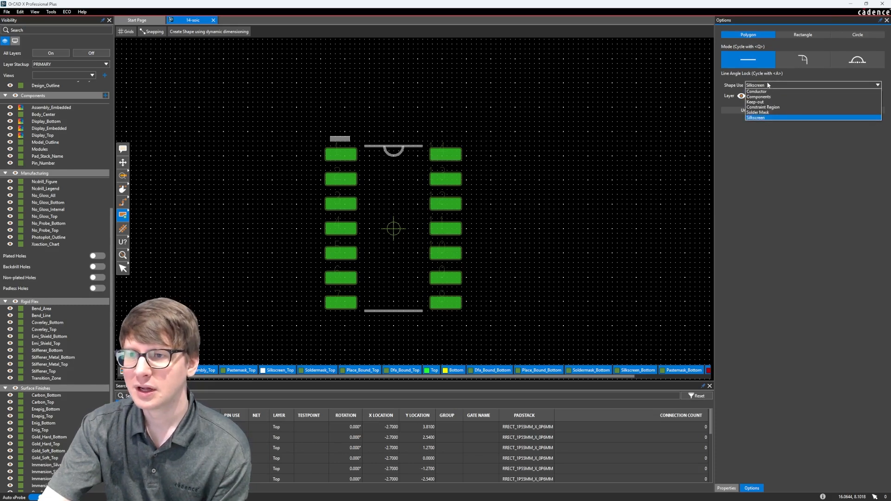
click(774, 97)
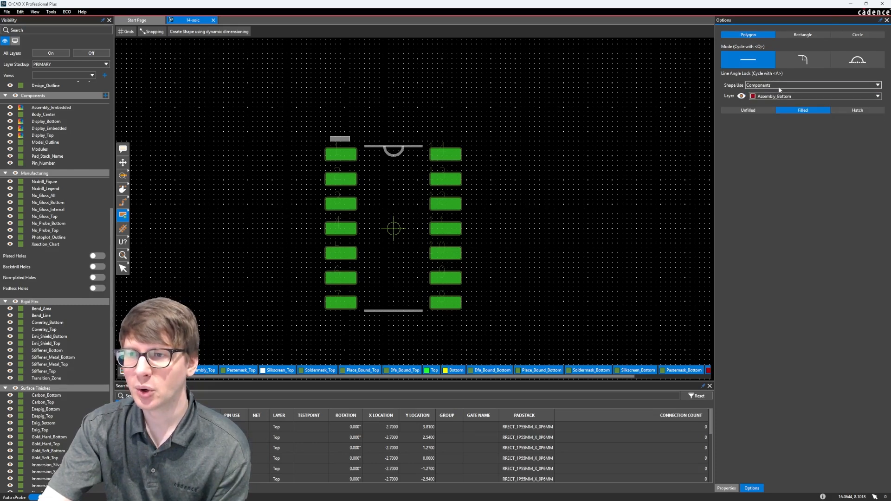
click(779, 96)
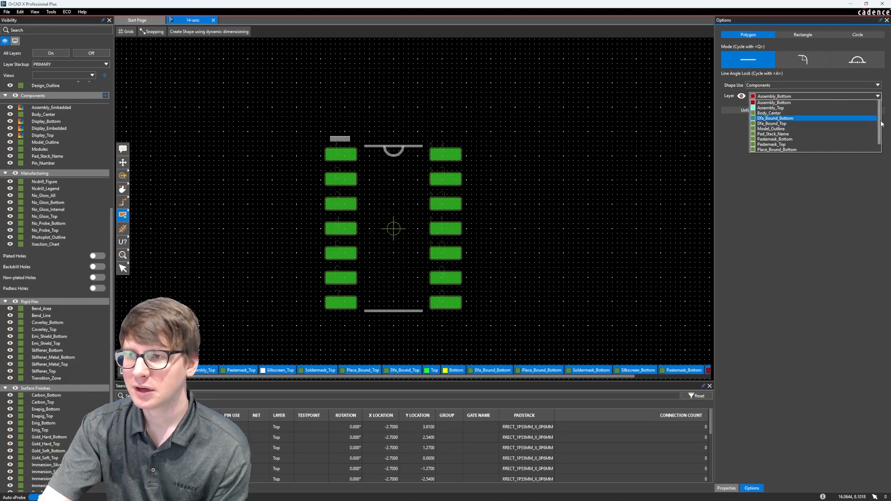
scroll(882, 129, down, 1)
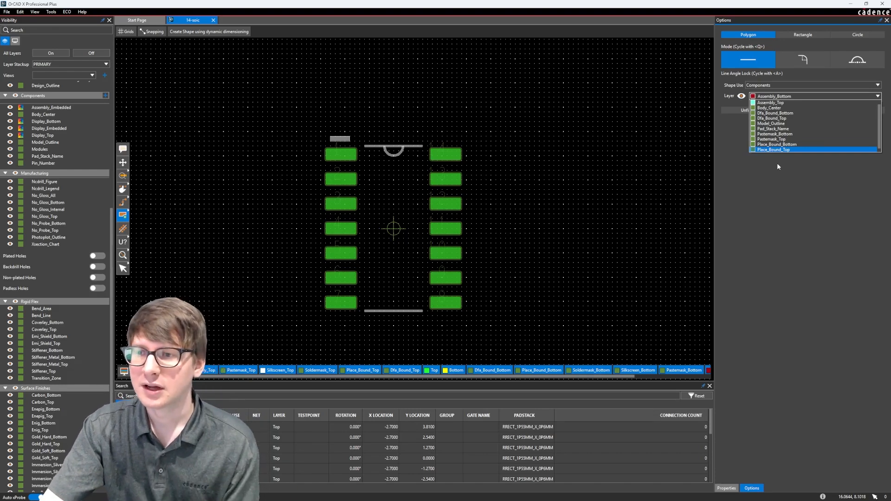
scroll(778, 119, up, 1)
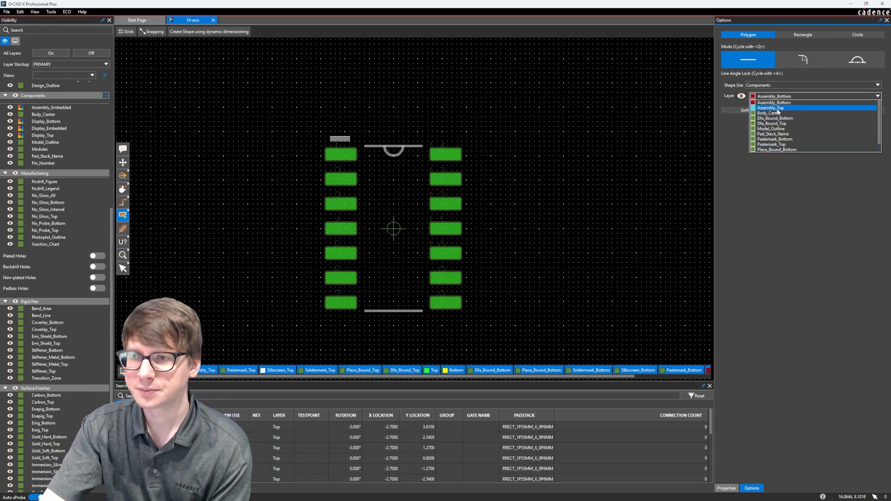
click(778, 108)
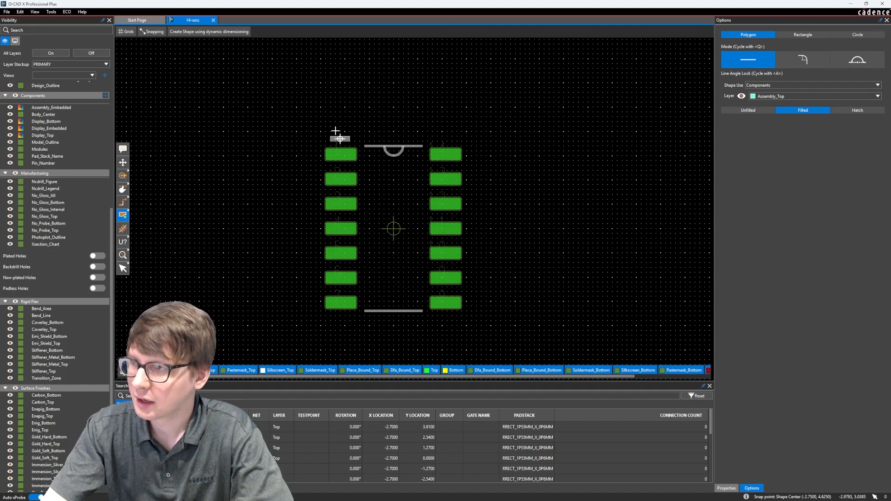
Turn off all object types in the selection filter.
scroll(334, 140, up, 2)
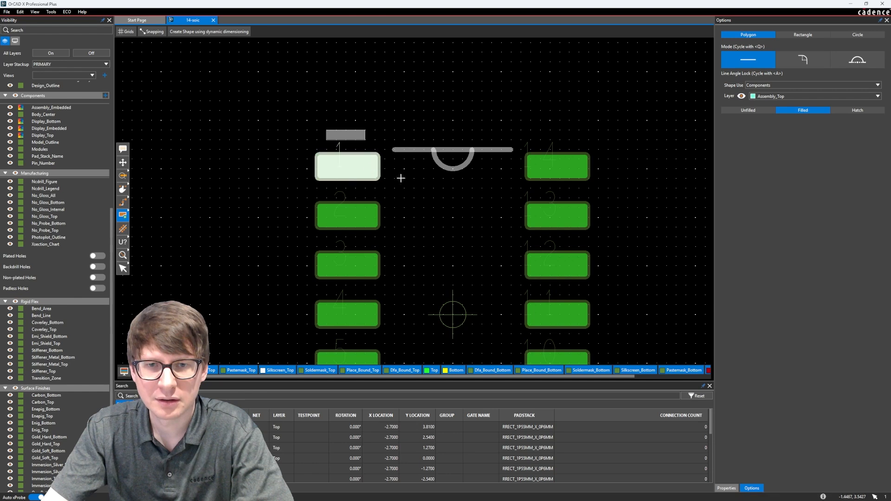
scroll(337, 148, up, 4)
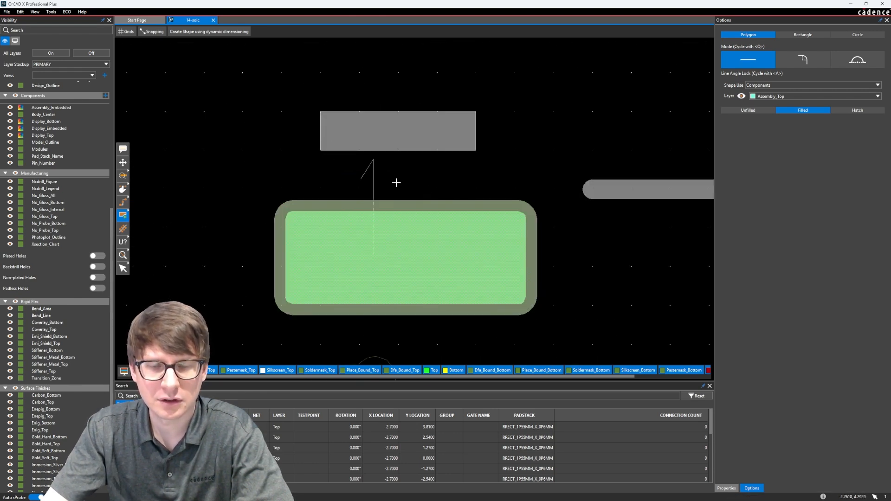
scroll(371, 183, up, 2)
scroll(643, 143, down, 4)
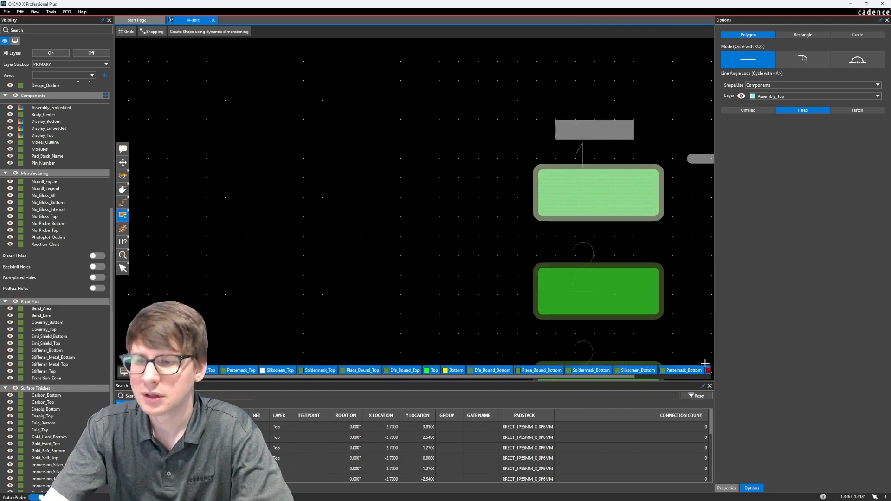
click(726, 488)
click(732, 60)
click(732, 61)
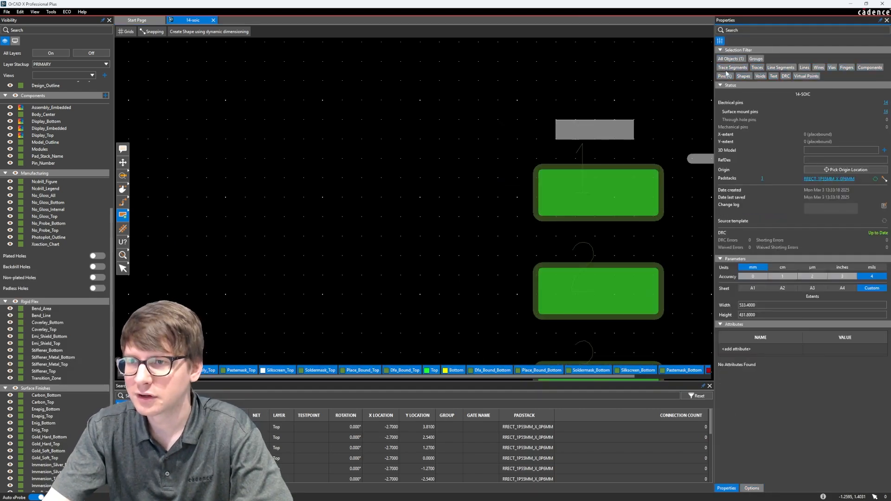
click(477, 157)
key(Escape)
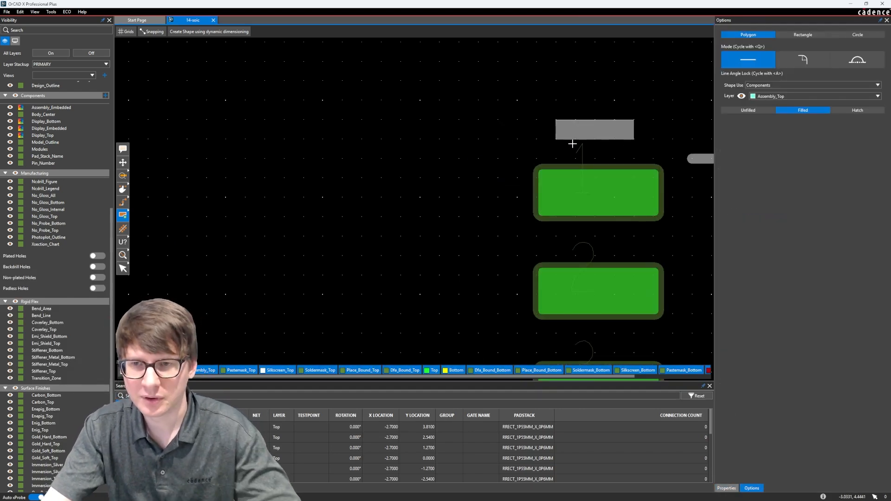
click(583, 155)
scroll(583, 155, down, 5)
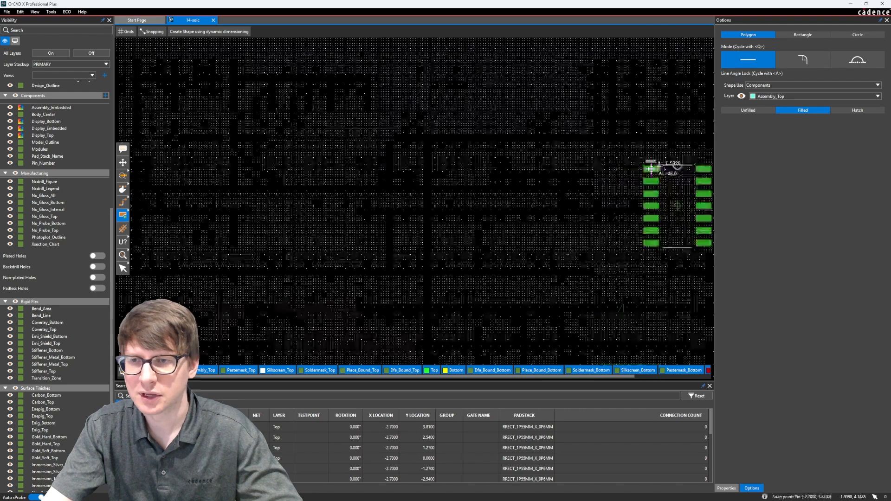
scroll(544, 222, up, 2)
key(Escape)
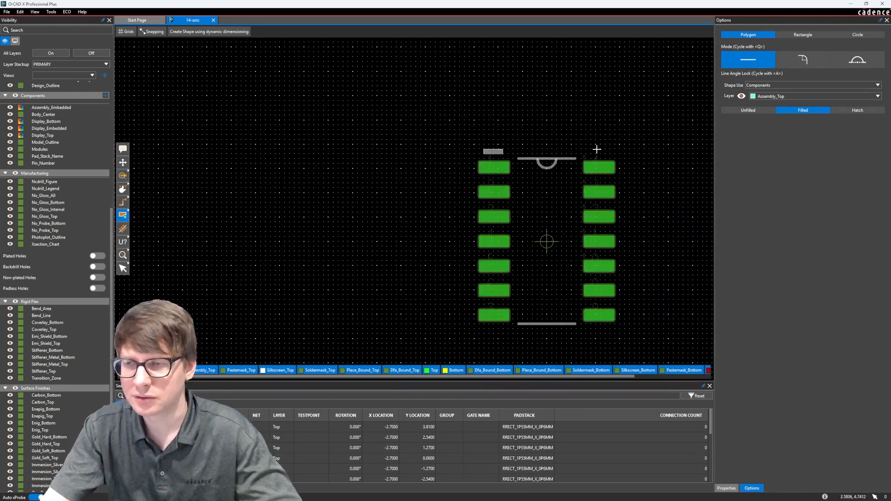
Draw an unfilled rectangle about 6 mm wide and 8.5 mm high on Assembly_Top as the body outline, centred on the origin.
click(802, 34)
scroll(572, 205, up, 3)
scroll(571, 214, down, 3)
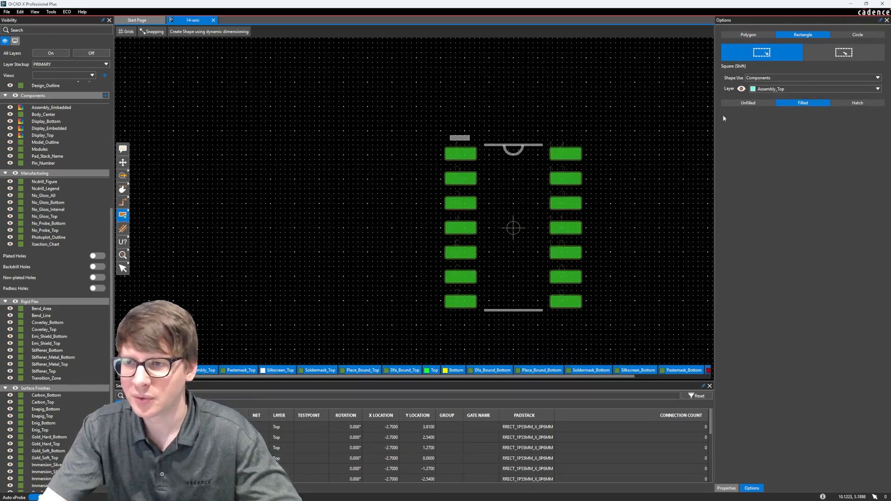
click(740, 103)
scroll(492, 144, up, 2)
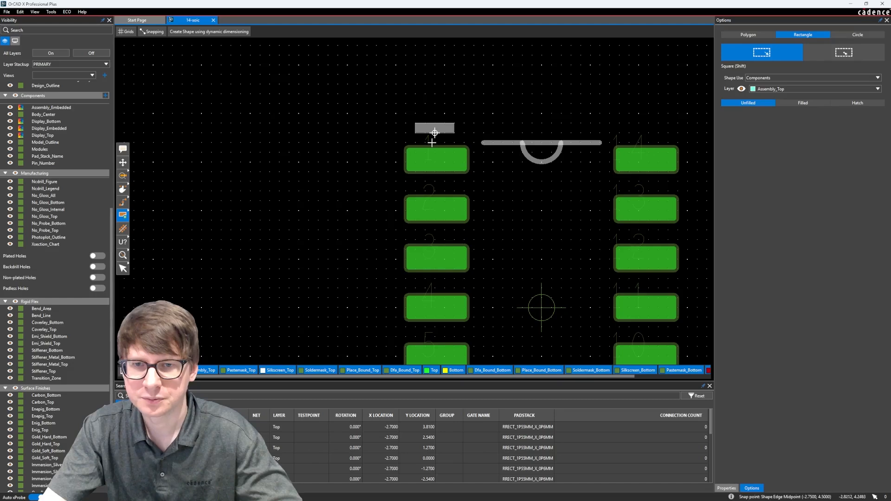
scroll(426, 141, up, 4)
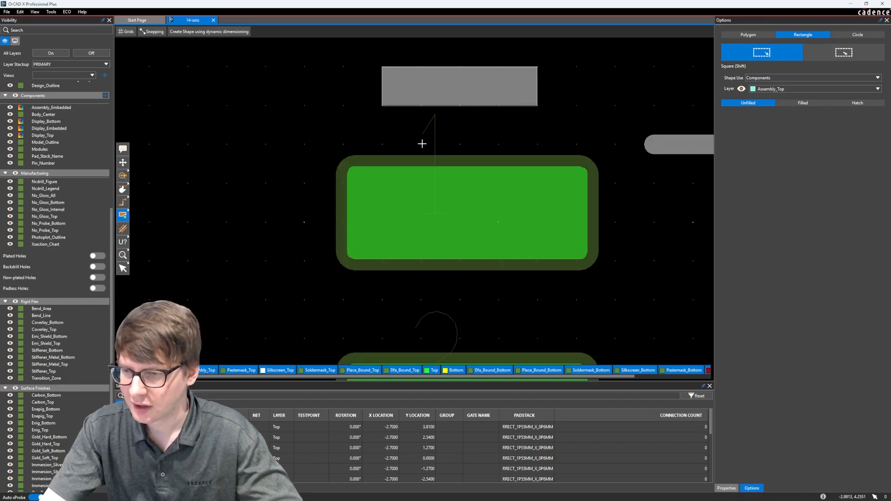
click(421, 144)
scroll(422, 144, down, 6)
scroll(548, 306, up, 4)
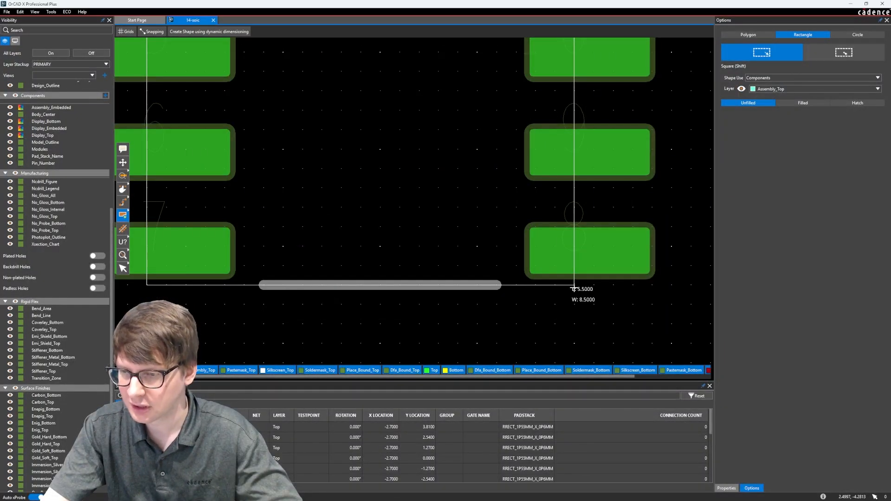
click(613, 285)
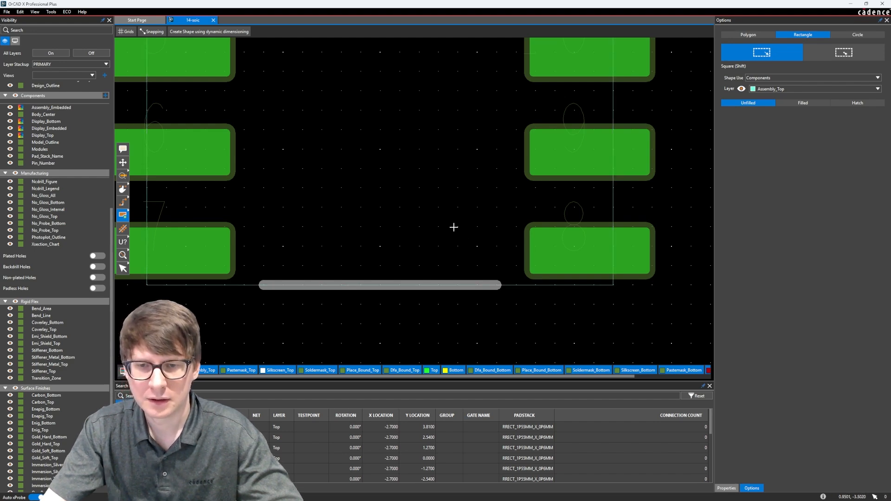
Set the quick grid spacing to X 3.0 and Y 4.3 mm.
scroll(431, 185, down, 3)
scroll(407, 189, up, 4)
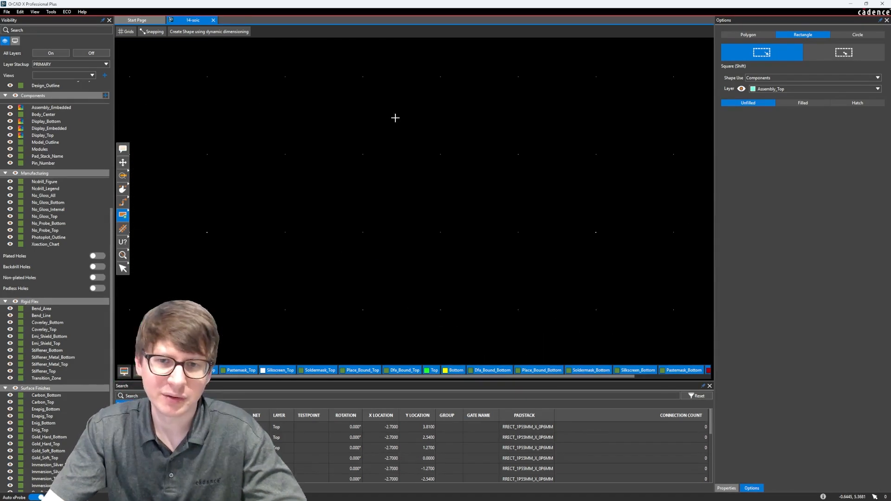
scroll(359, 260, up, 3)
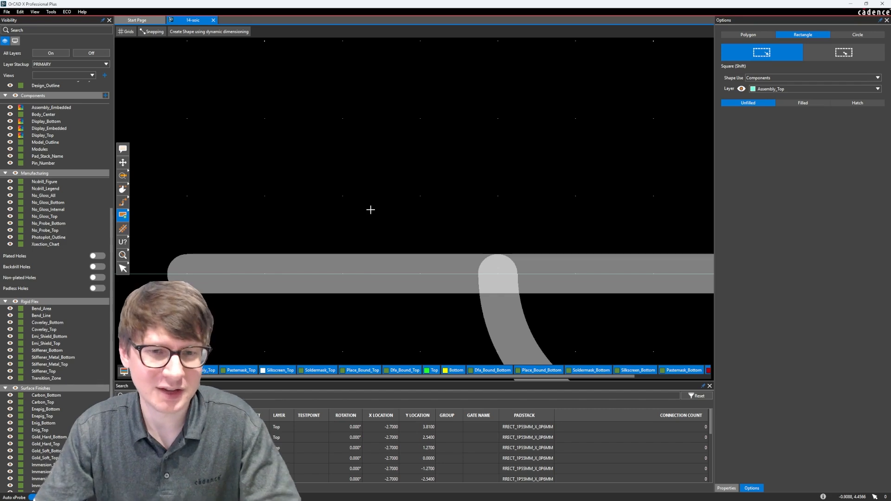
click(126, 31)
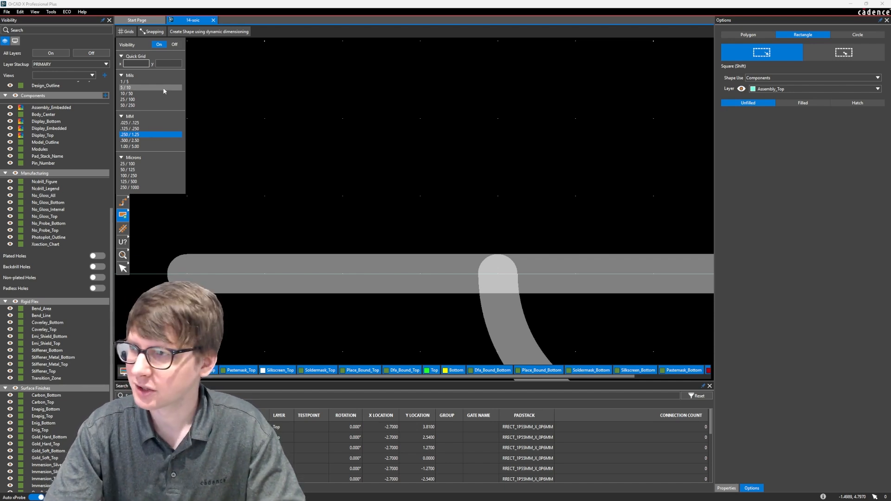
key(Tab)
text(4.3)
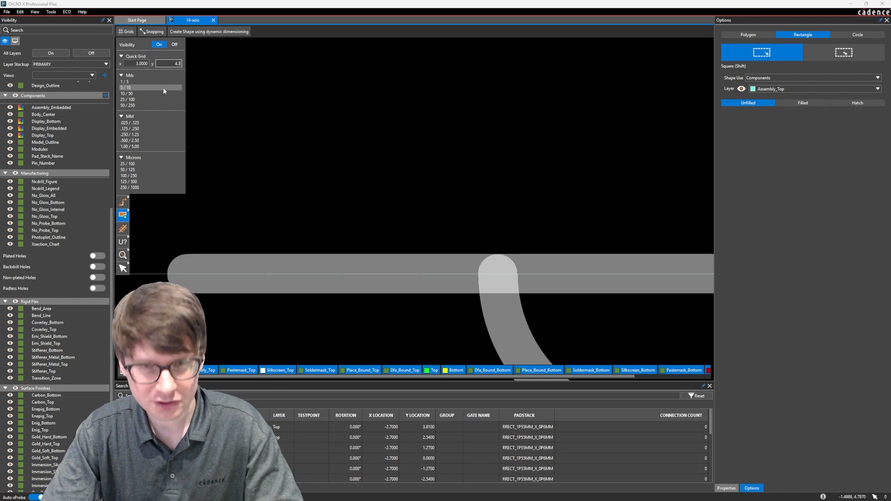
key(Return)
scroll(401, 162, up, 4)
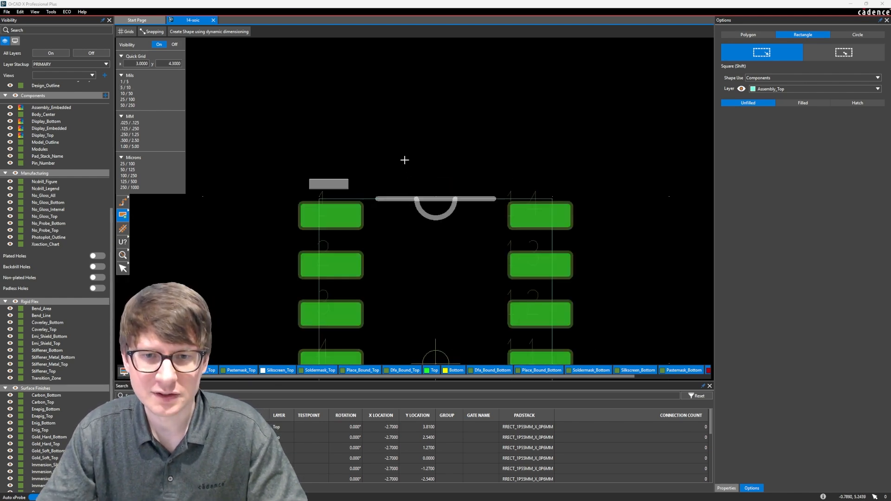
click(198, 224)
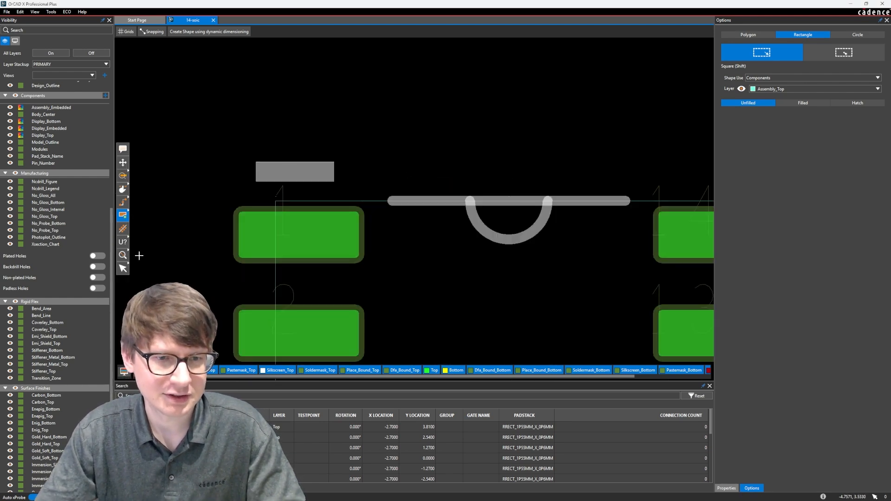
Stretch the Assembly_Top outline's upper and lower edges to the grid at Y 4.3 and -4.3 mm.
click(123, 268)
click(359, 200)
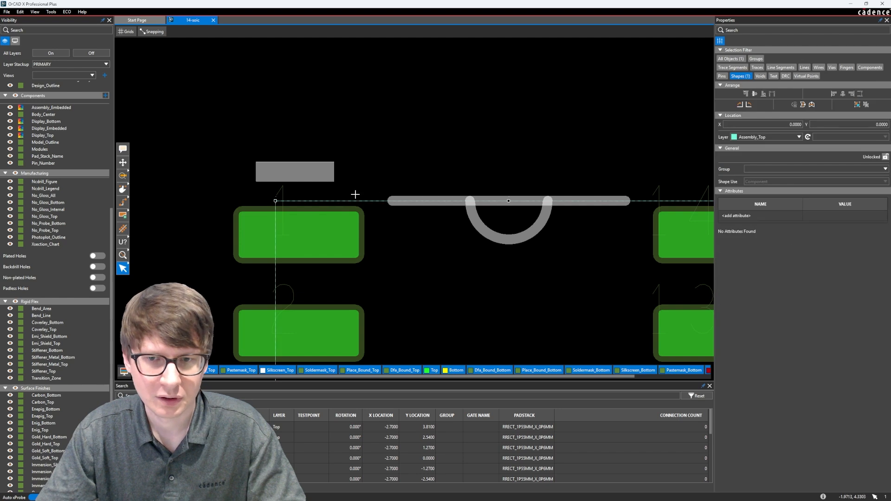
drag(306, 197, 274, 194)
scroll(404, 205, down, 3)
scroll(403, 286, up, 4)
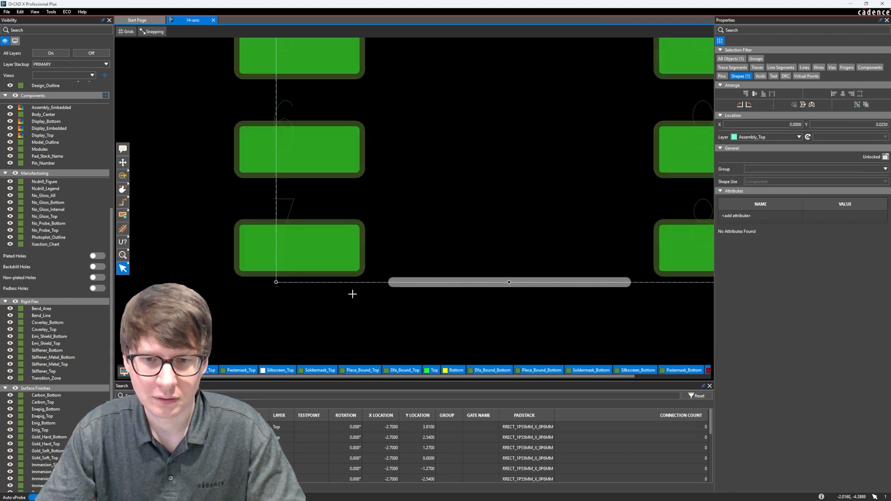
drag(202, 268, 202, 276)
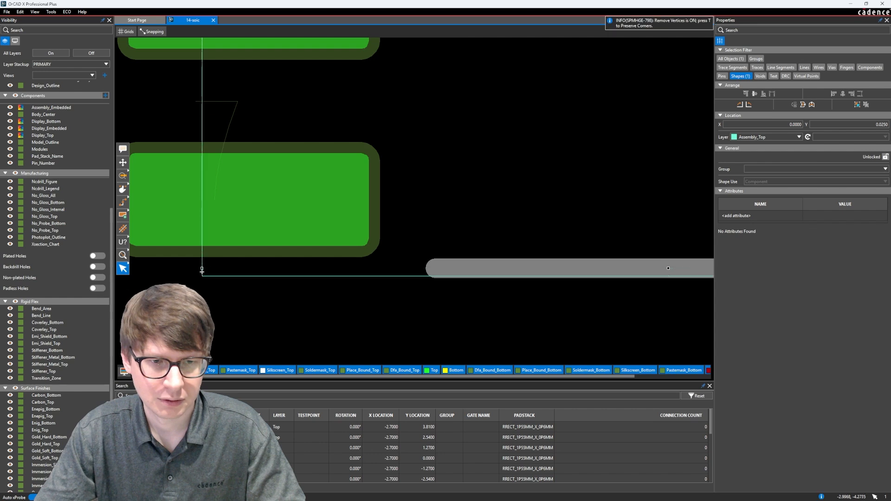
scroll(584, 199, down, 3)
scroll(650, 237, up, 2)
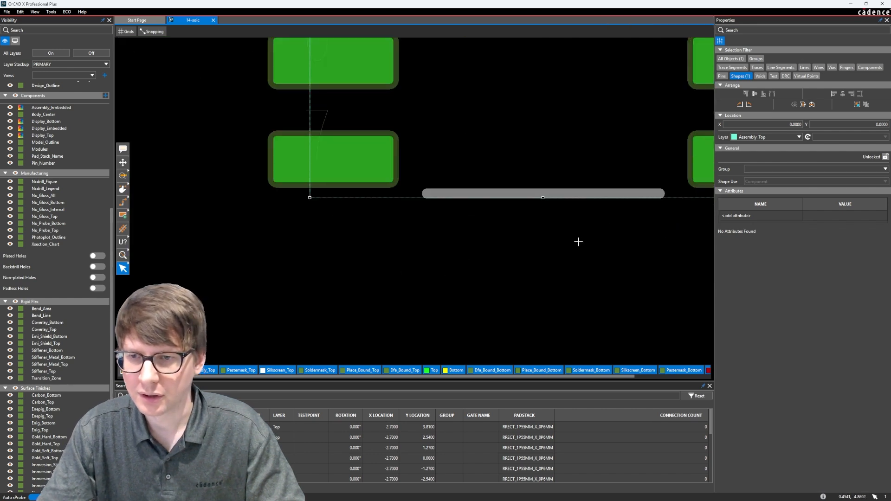
middle_drag(578, 241, 376, 263)
scroll(511, 239, up, 2)
click(477, 235)
scroll(324, 73, down, 4)
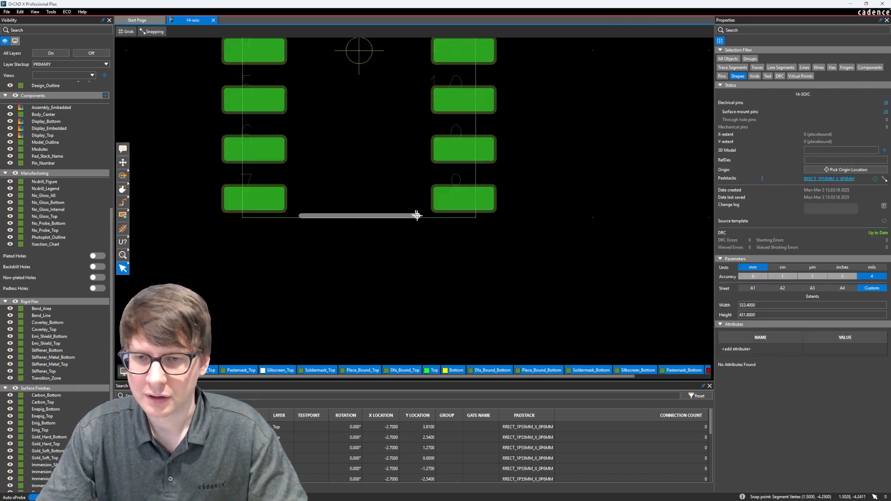
middle_drag(324, 73, 307, 181)
scroll(320, 56, up, 2)
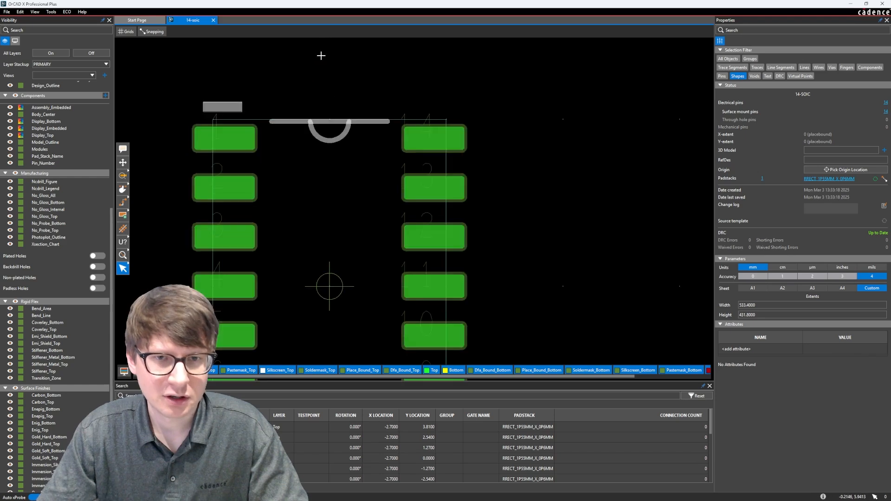
click(387, 120)
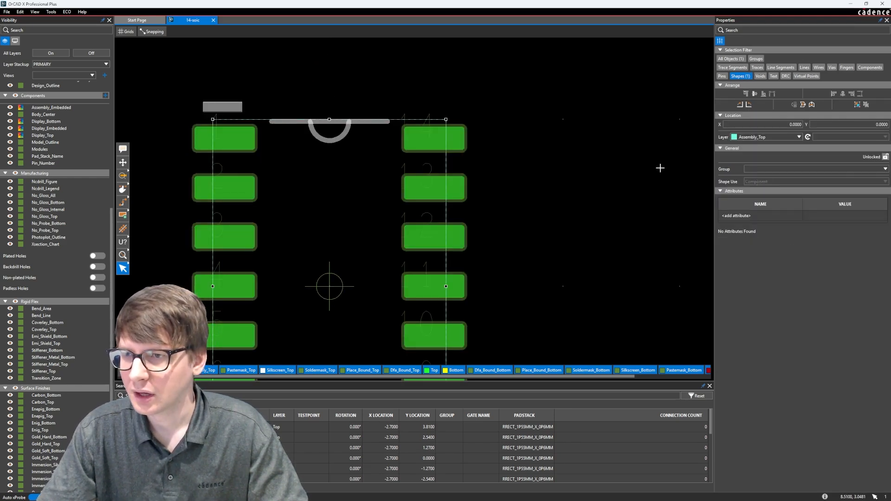
click(618, 174)
click(412, 120)
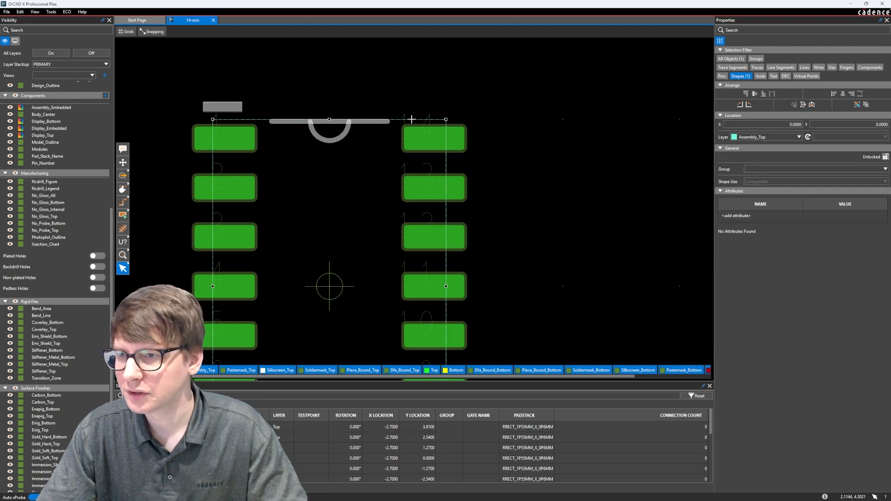
right_click(412, 120)
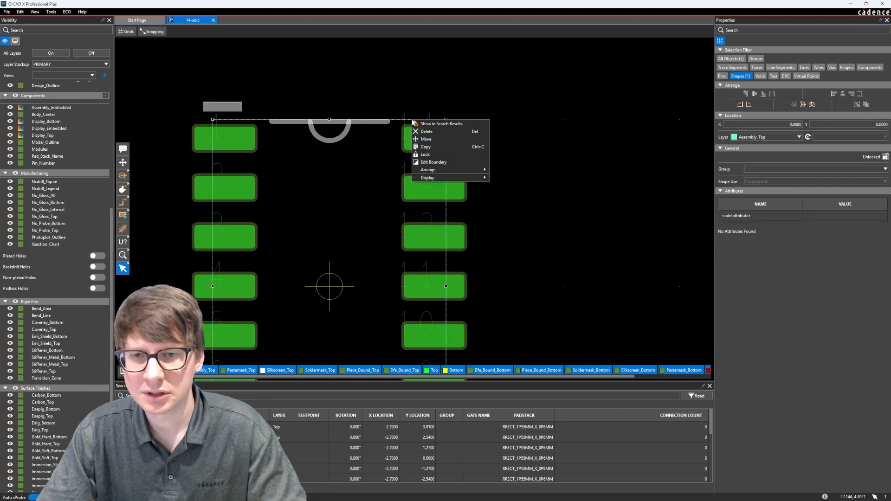
key(Escape)
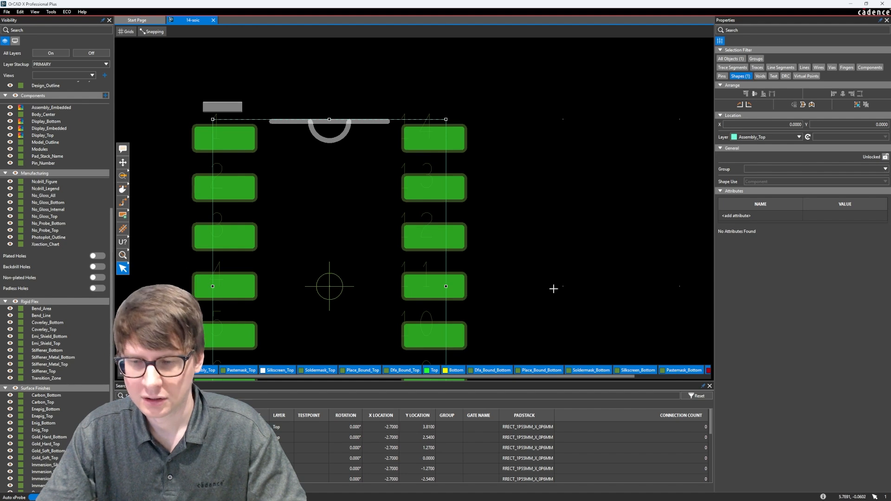
click(125, 215)
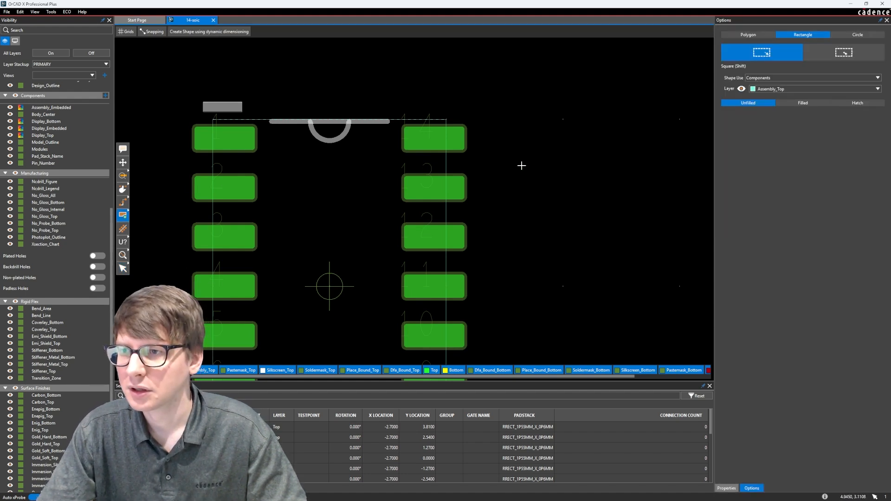
scroll(543, 146, down, 2)
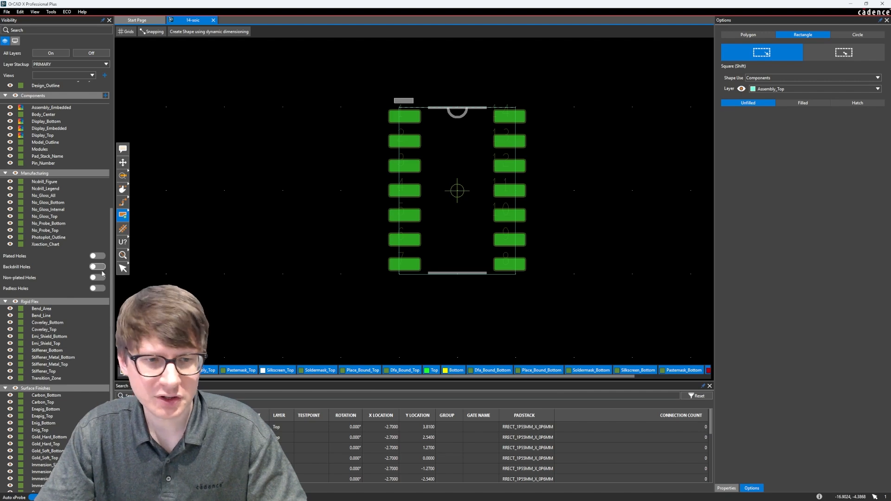
key(Escape)
click(298, 226)
middle_drag(329, 198, 319, 213)
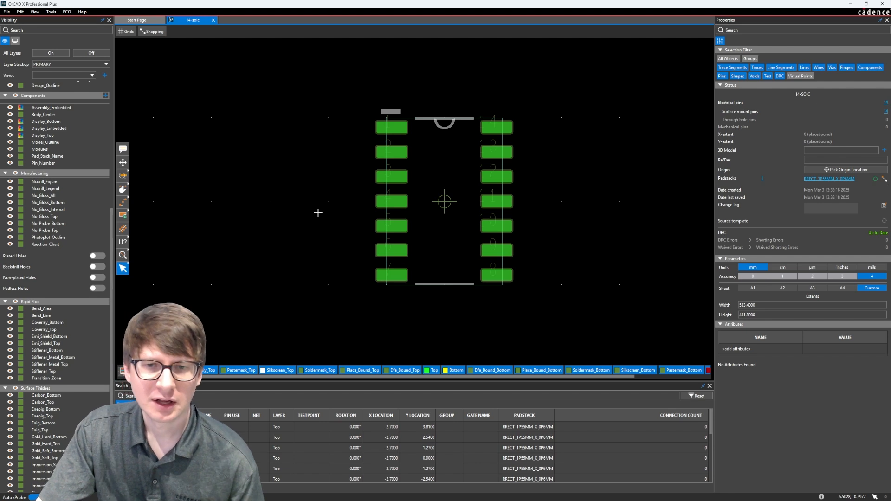
Draw a 6 by 8.6 mm component rectangle on Dfa_Bound_Top, corner to corner over the assembly outline.
click(125, 217)
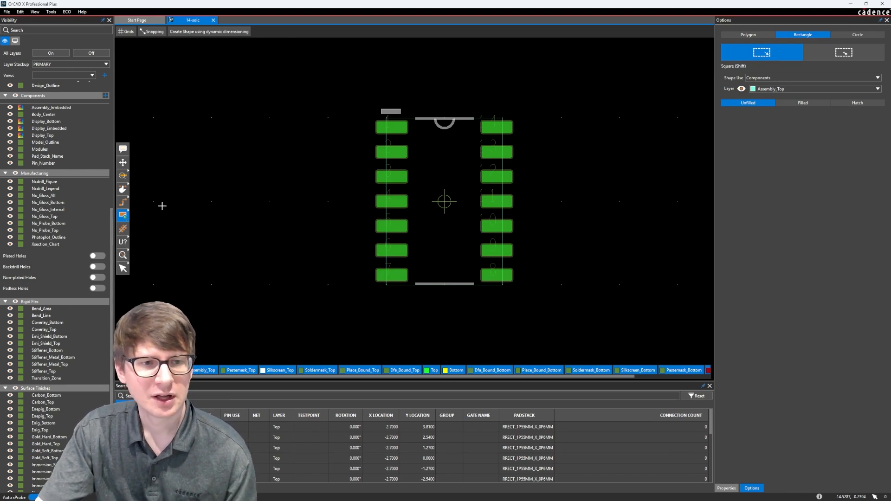
click(802, 89)
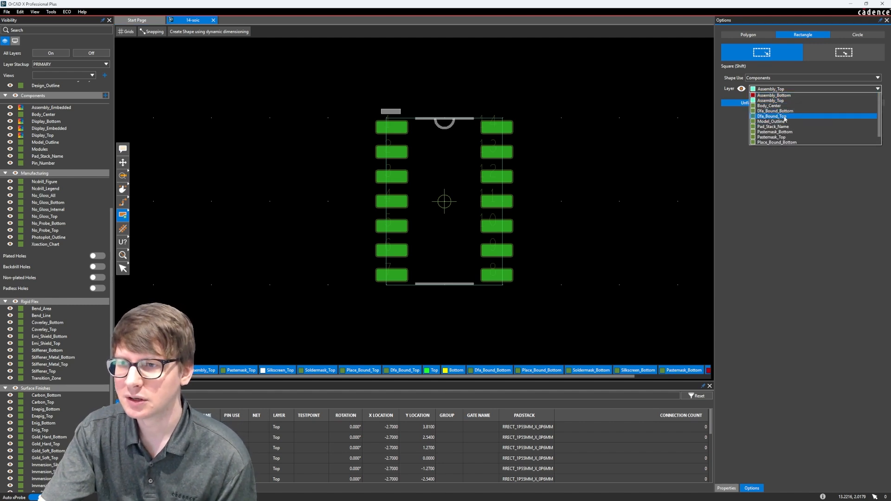
click(784, 118)
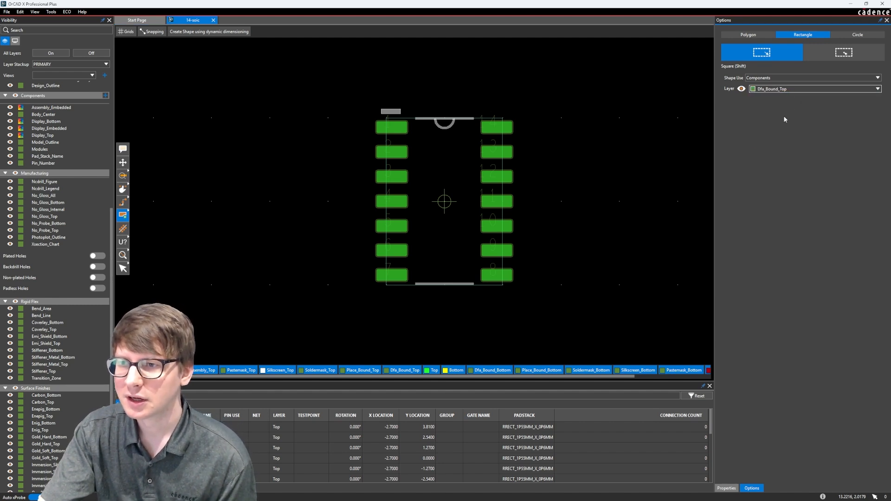
click(386, 286)
scroll(497, 123, up, 2)
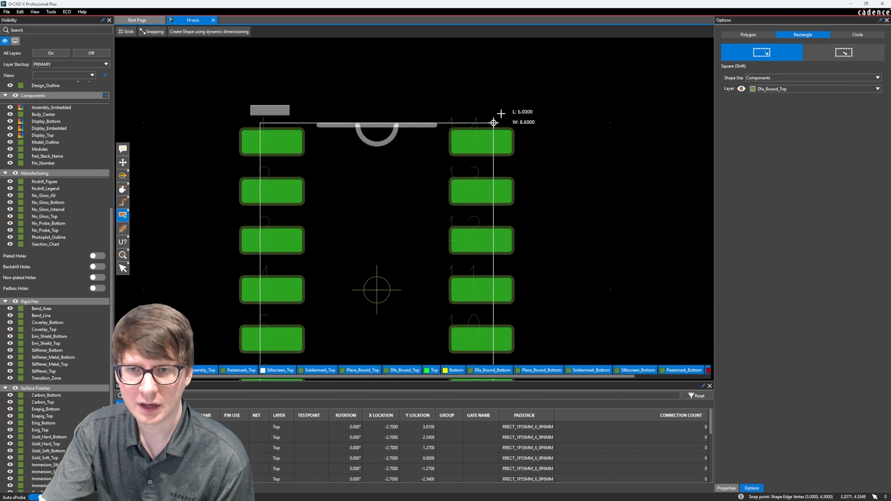
click(500, 114)
scroll(543, 207, down, 2)
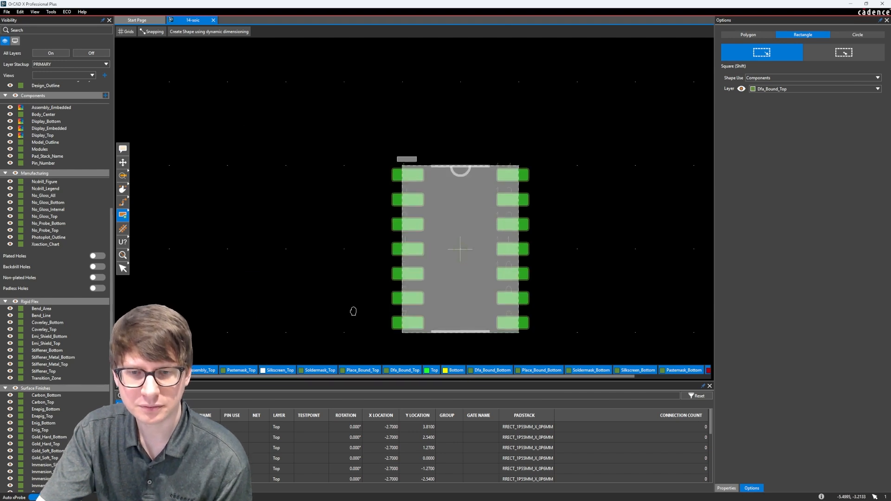
Set the new shape's layer to Place_Bound_Top and choose the .125 / .250 mm grid.
scroll(424, 334, up, 2)
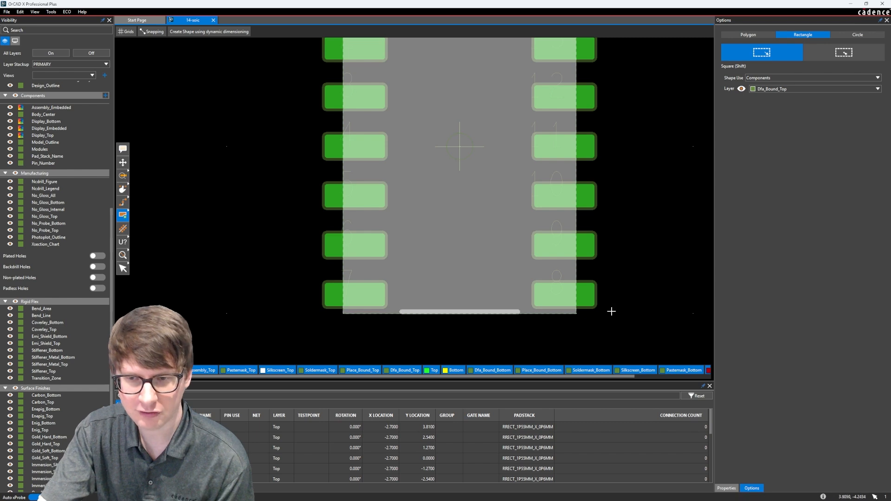
click(792, 89)
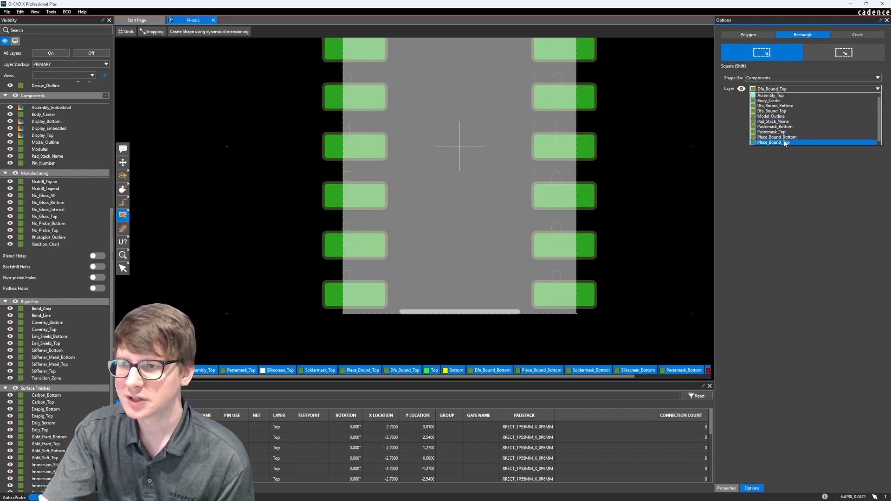
click(785, 143)
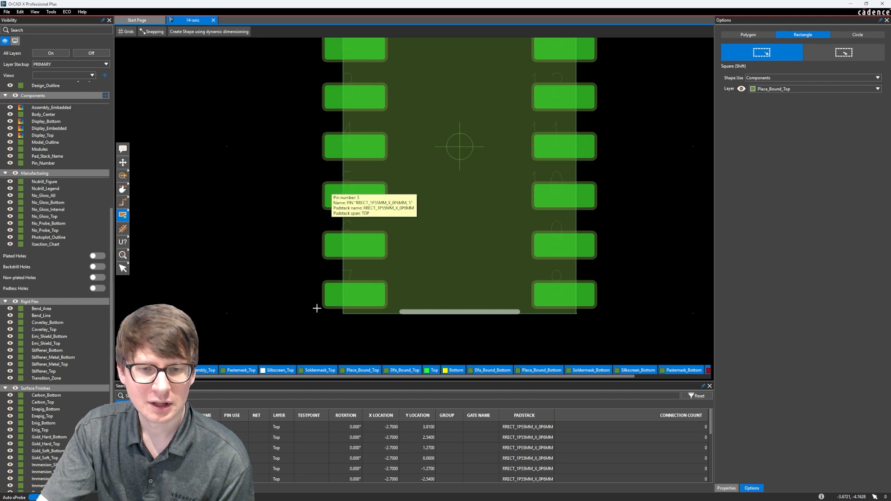
click(156, 33)
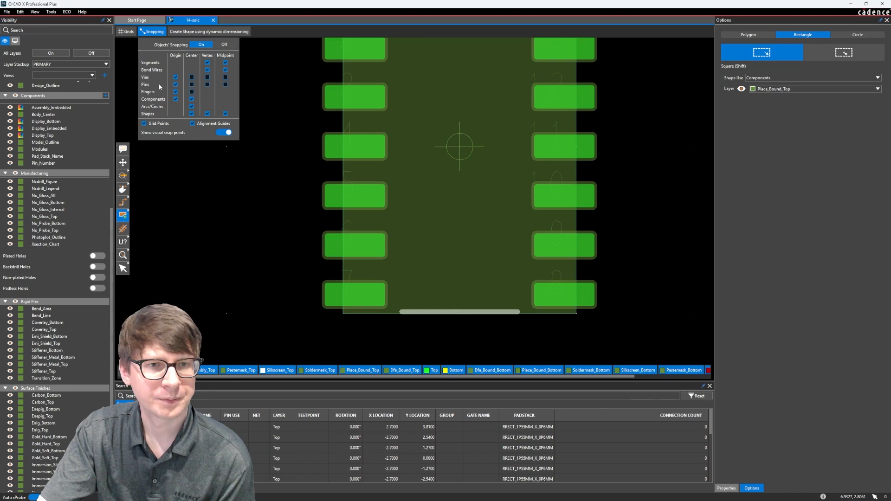
click(153, 34)
click(126, 32)
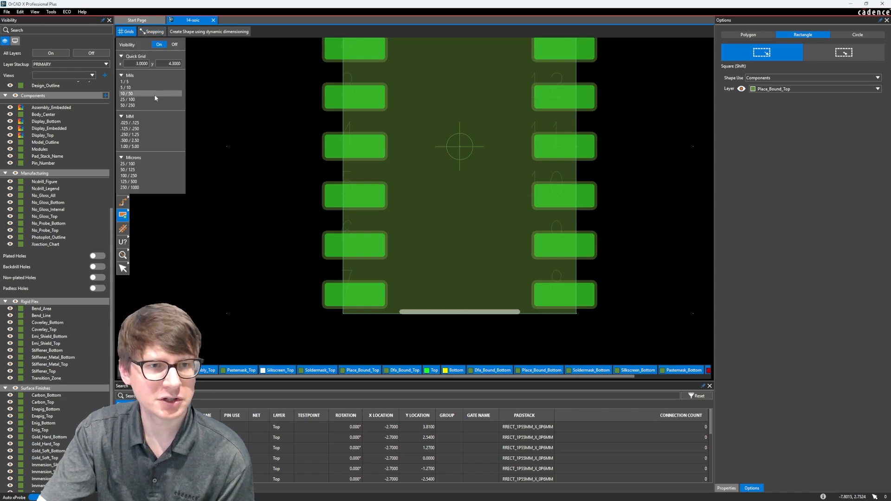
click(151, 129)
Draw a Place_Bound_Top rectangle about 7.25 mm wide and 9.125 mm high enclosing all pads and the pin 1 marking.
scroll(338, 328, up, 2)
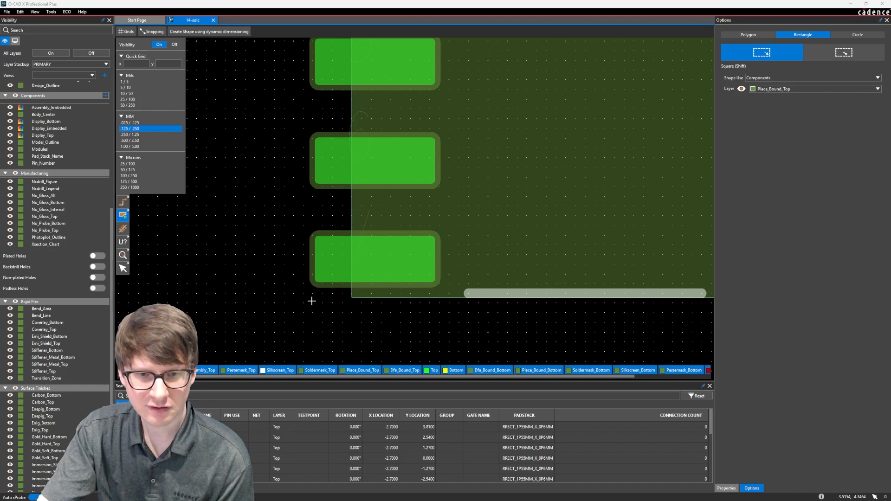
click(312, 302)
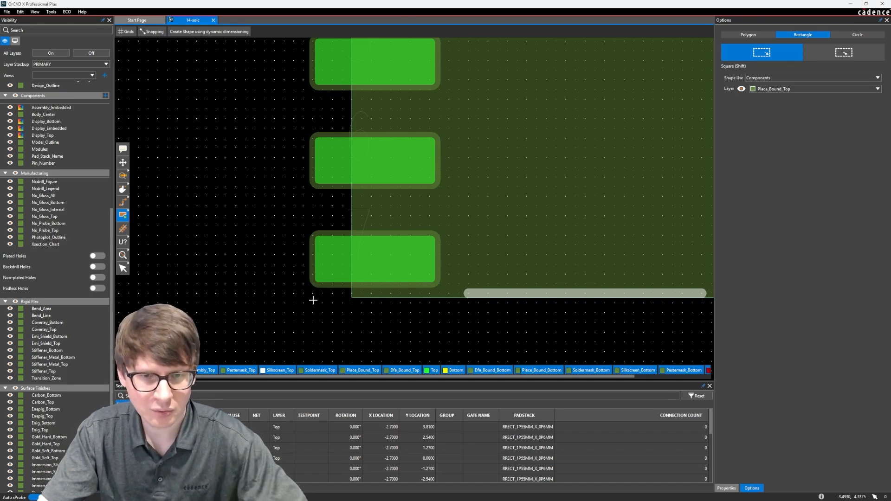
scroll(448, 230, down, 1)
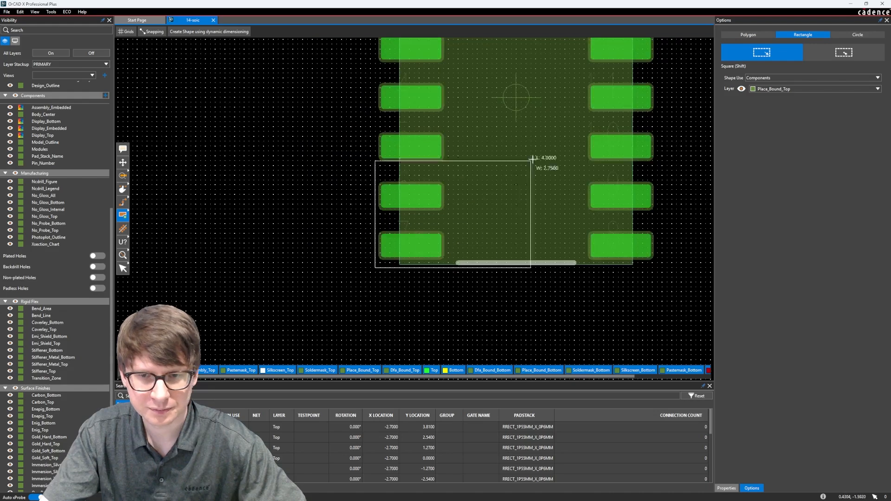
middle_drag(534, 159, 389, 319)
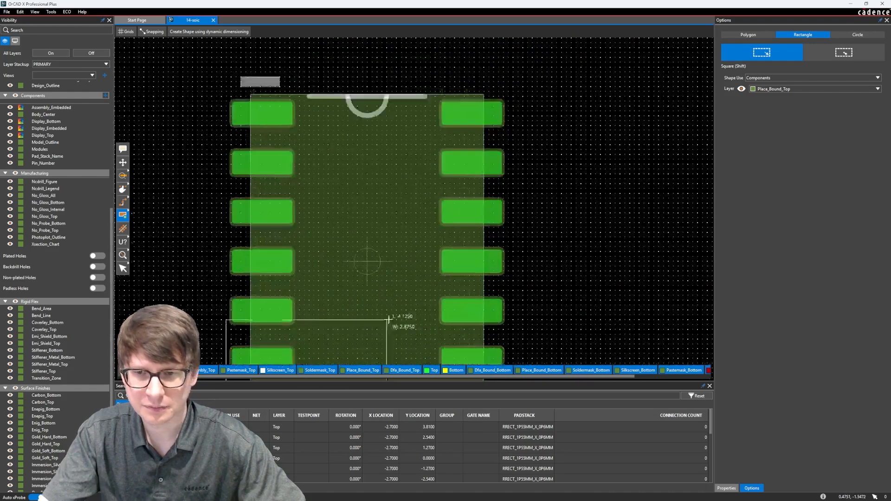
click(510, 76)
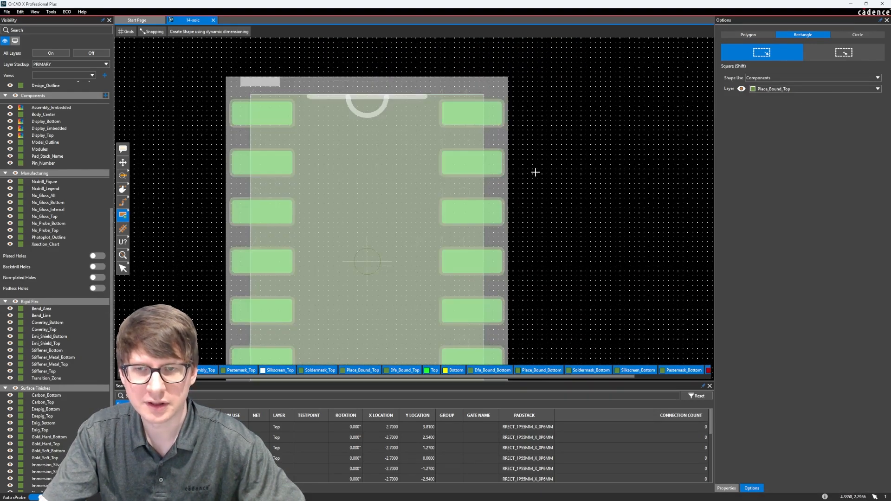
key(Escape)
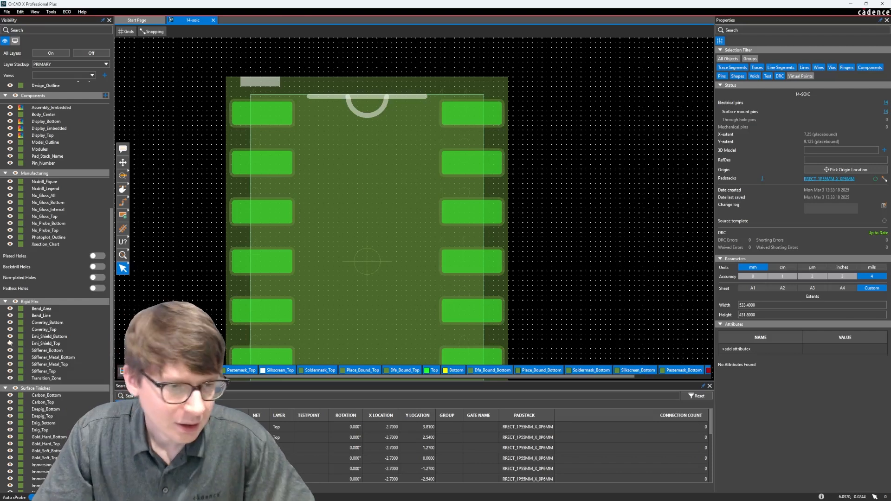
Change the Dfa_Bound_Top layer's display colour to magenta for all its object types.
scroll(41, 261, down, 2)
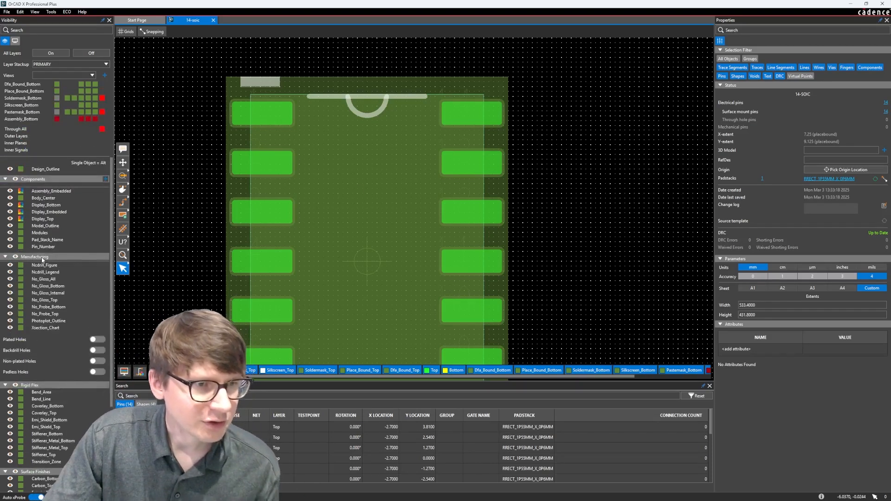
scroll(41, 372, up, 10)
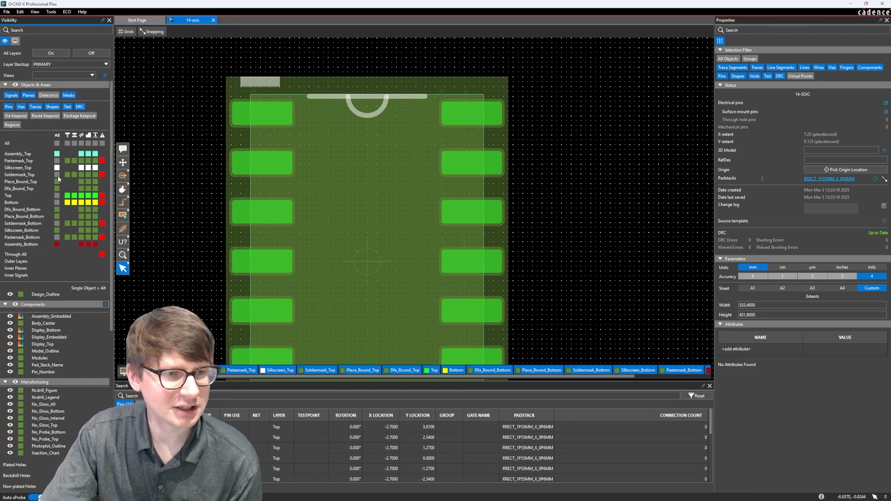
click(58, 190)
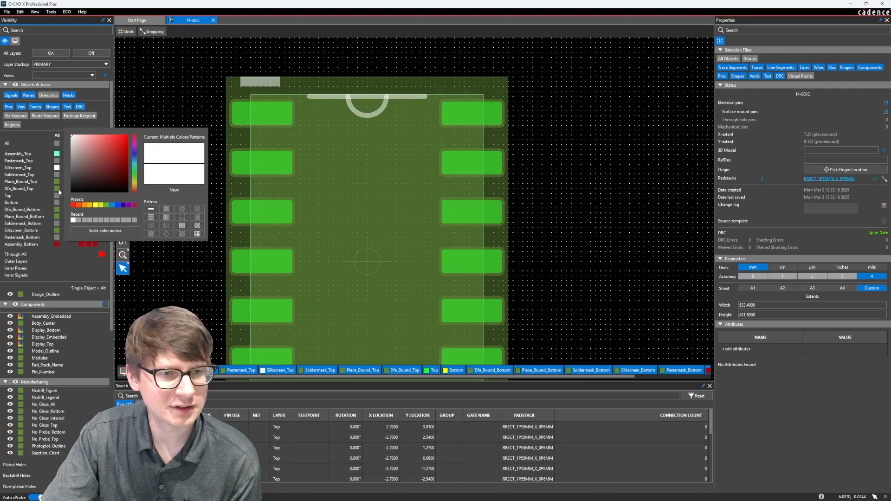
click(135, 147)
drag(120, 140, 135, 133)
click(15, 203)
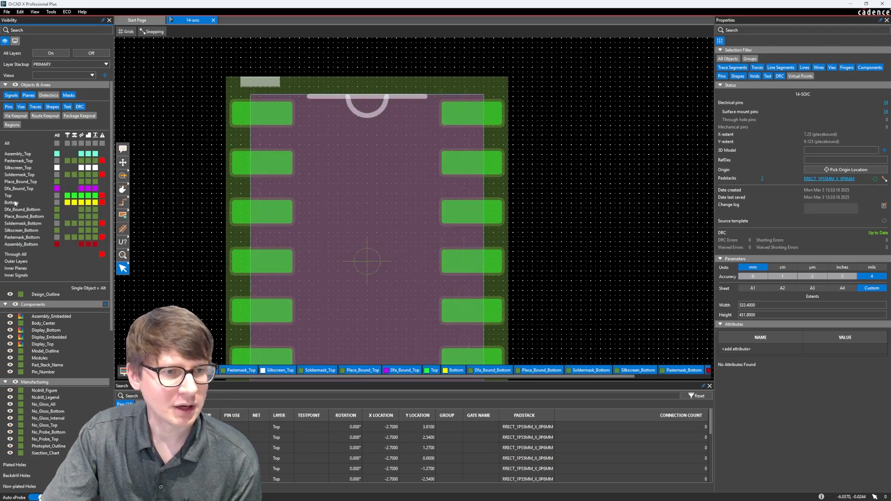
Change the Place_Bound_Top layer's display colour to light blue for all its object types.
click(57, 183)
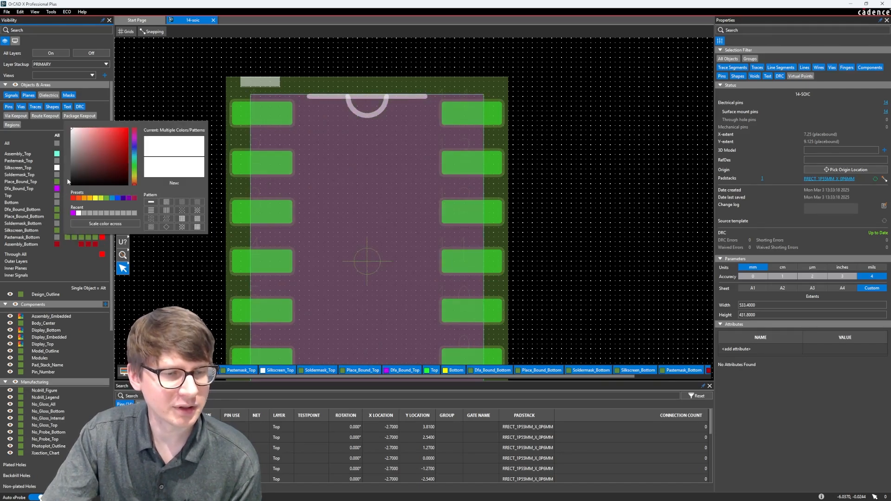
click(135, 155)
click(126, 130)
click(14, 201)
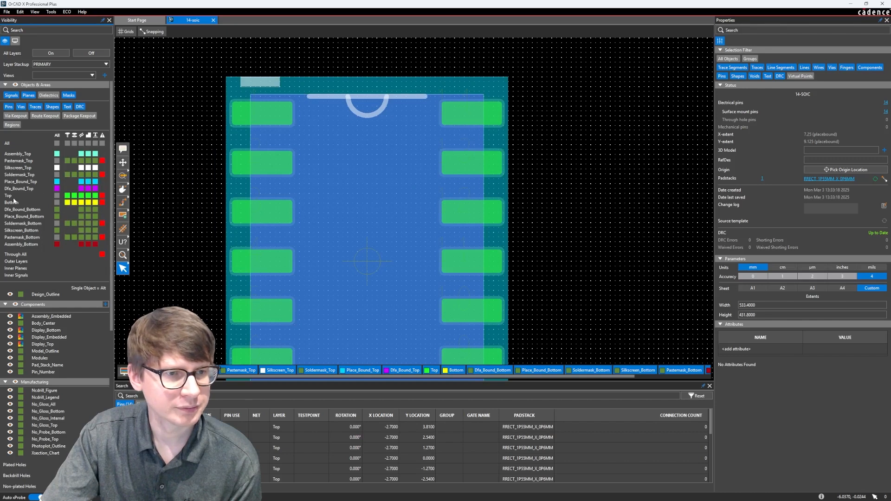
Change the Assembly_Top layer's display colour to turquoise for all its object types.
click(57, 154)
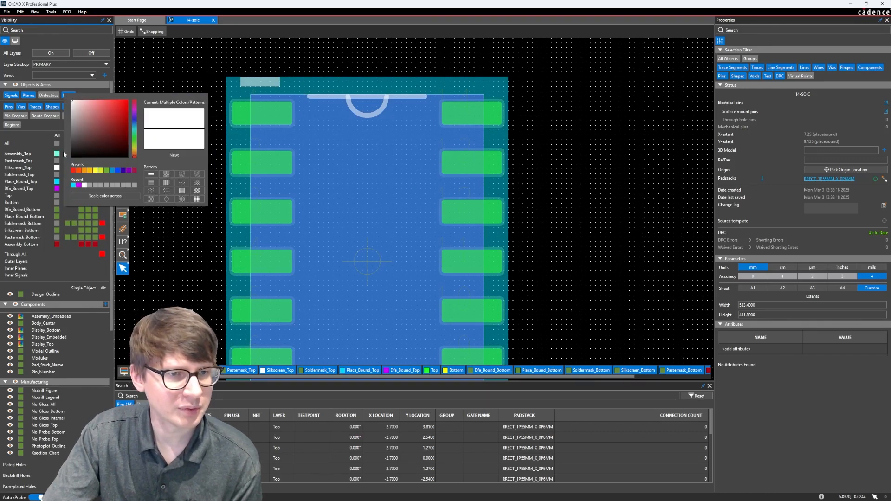
click(134, 131)
click(113, 99)
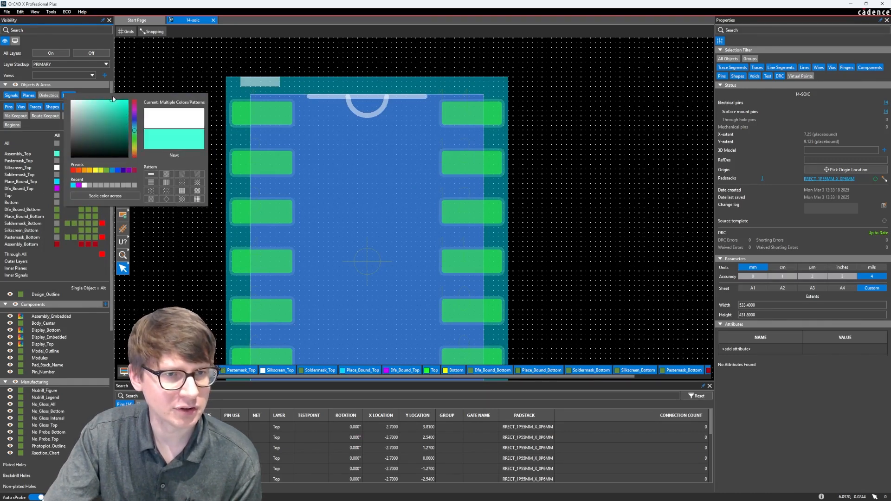
click(29, 171)
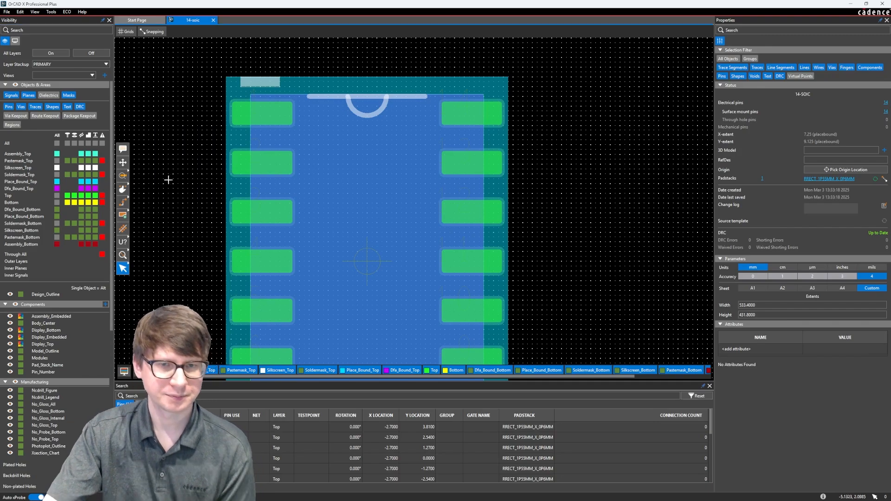
Isolate the Top and Dfa_Bound_Top layers and examine how the DFA boundary sits relative to the pads.
scroll(198, 174, down, 3)
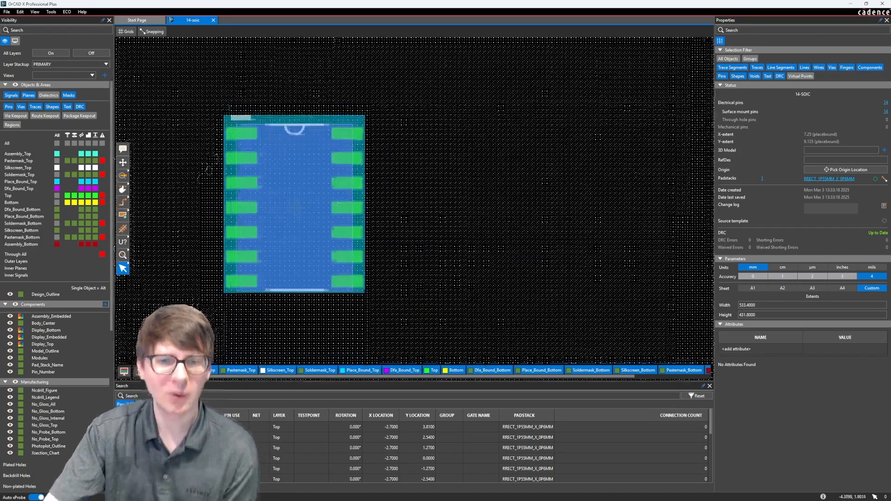
scroll(220, 152, up, 2)
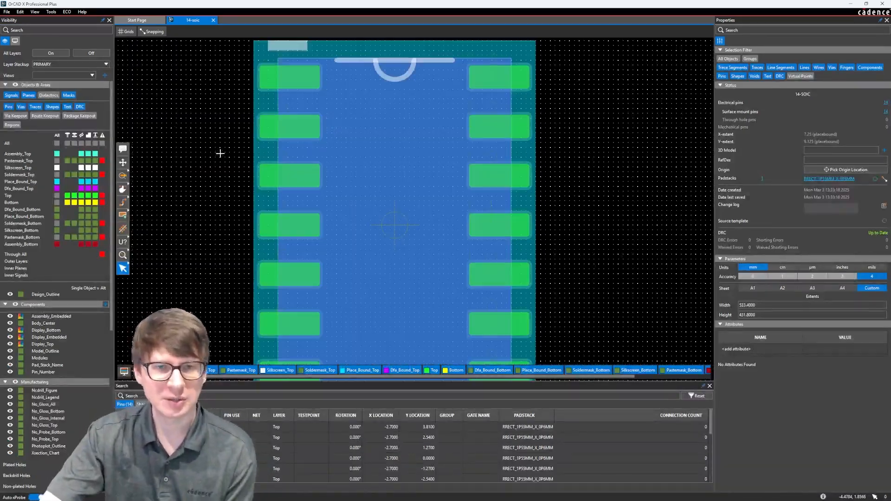
scroll(218, 153, down, 2)
middle_drag(204, 251, 183, 264)
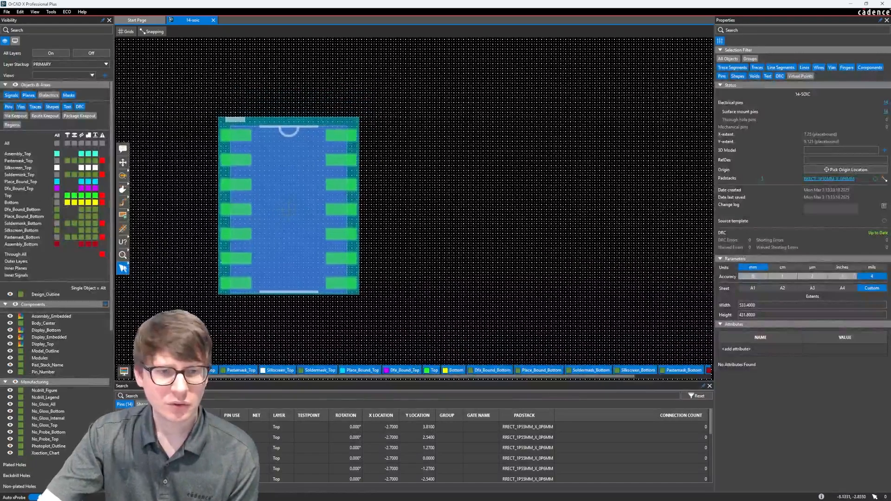
click(91, 53)
click(56, 195)
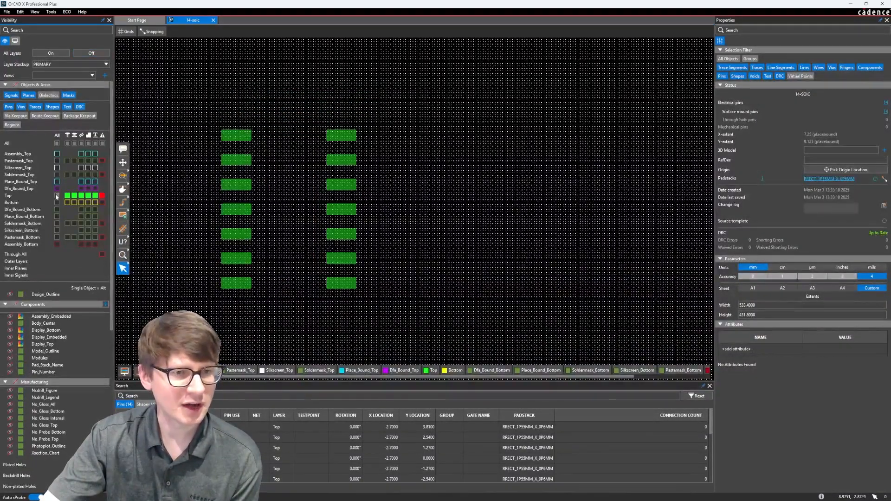
click(56, 188)
middle_drag(195, 194, 199, 199)
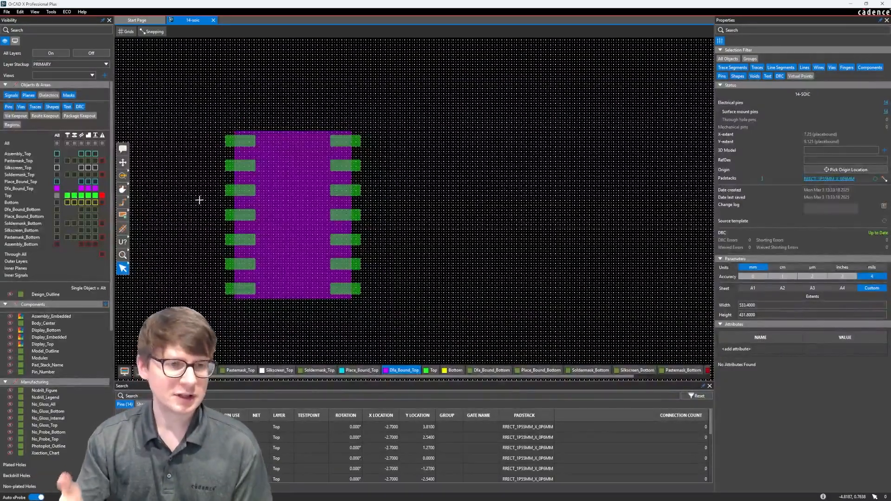
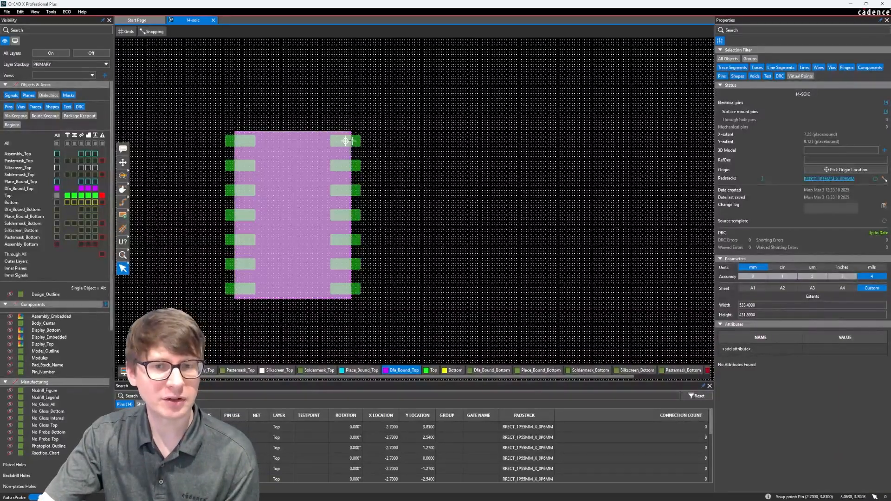
mouse_move(240, 140)
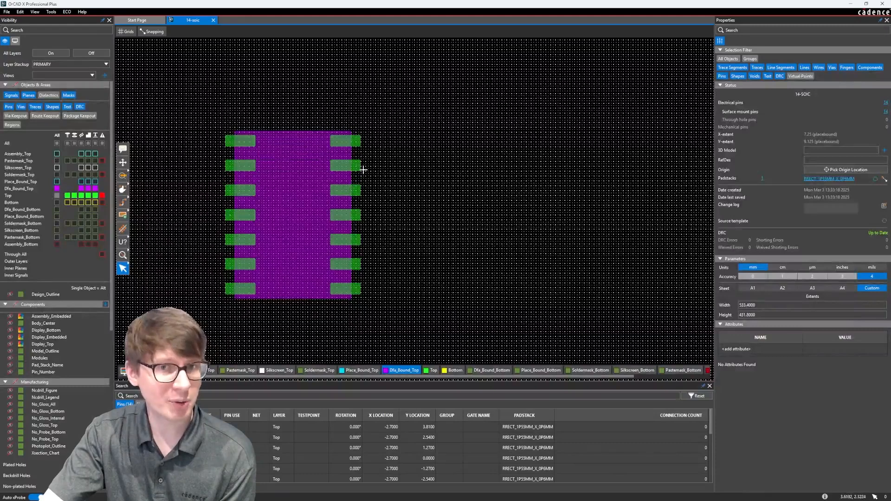
mouse_move(280, 134)
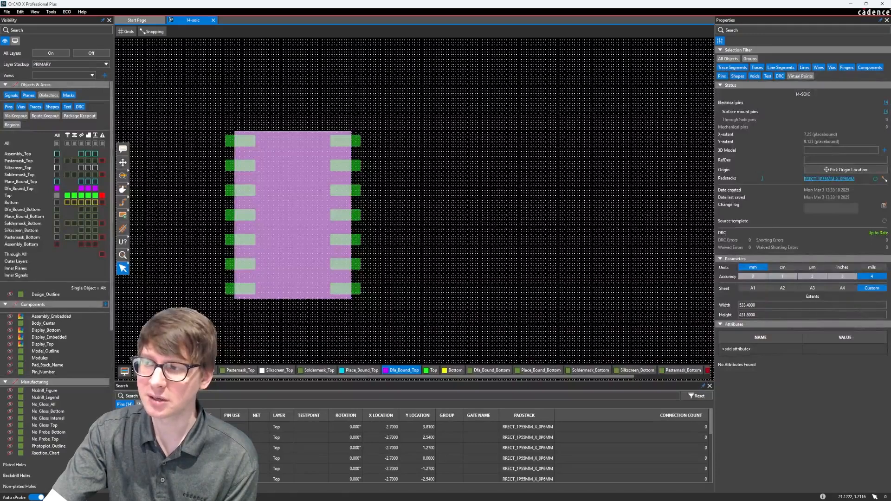
mouse_move(345, 157)
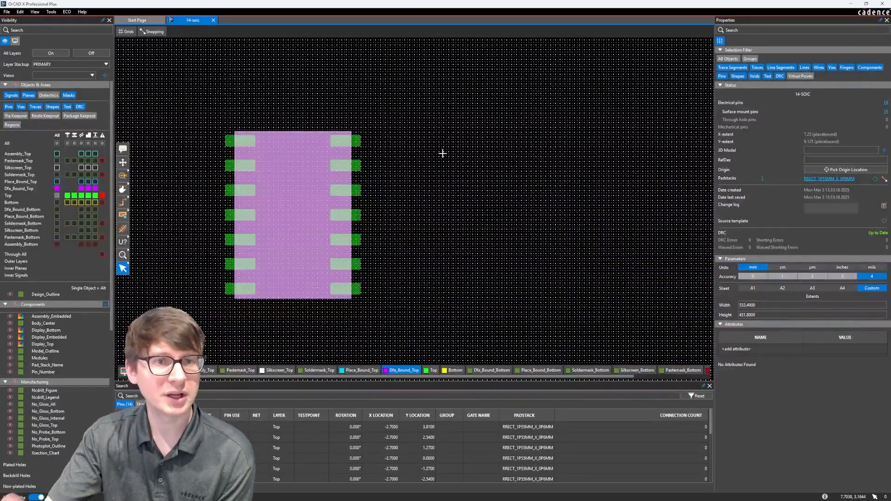
Examine Place_Bound_Top and Assembly_Top one at a time against the pads, with the other boundary layers hidden.
click(57, 189)
click(57, 182)
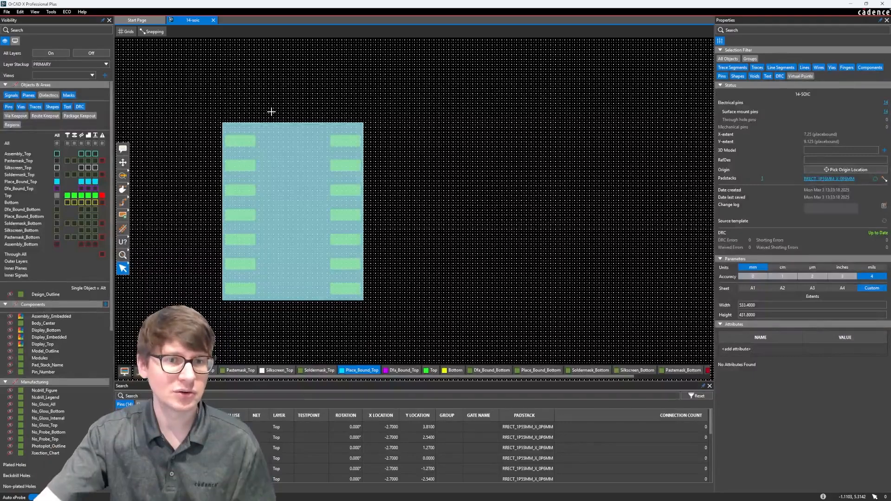
click(57, 181)
click(56, 154)
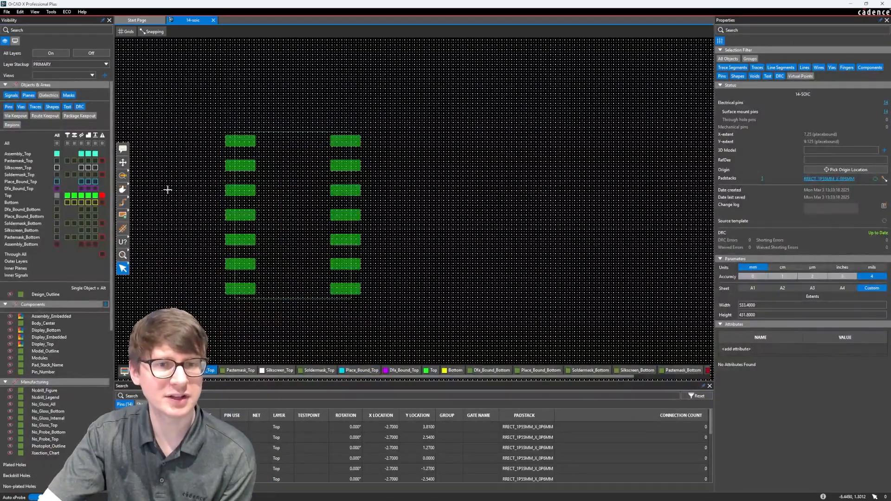
scroll(167, 190, up, 1)
middle_drag(206, 192, 200, 171)
scroll(201, 164, down, 1)
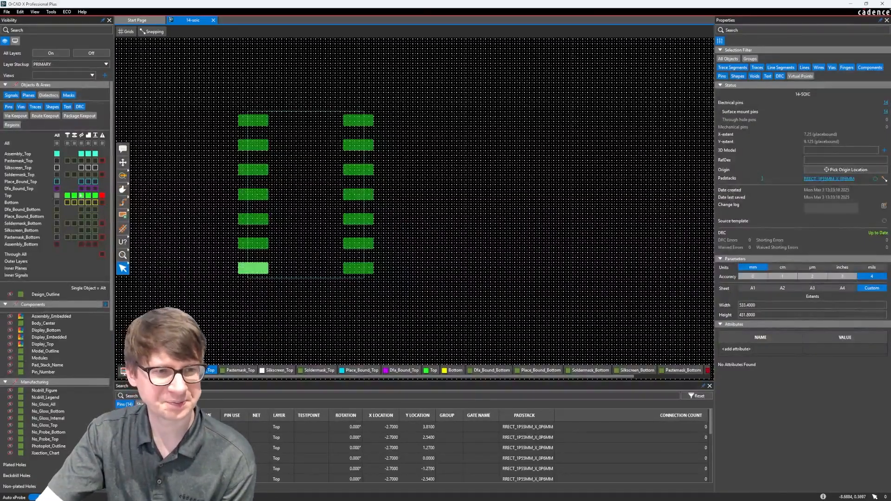
Turn the visibility of all layers back on.
click(50, 53)
middle_drag(173, 120, 183, 154)
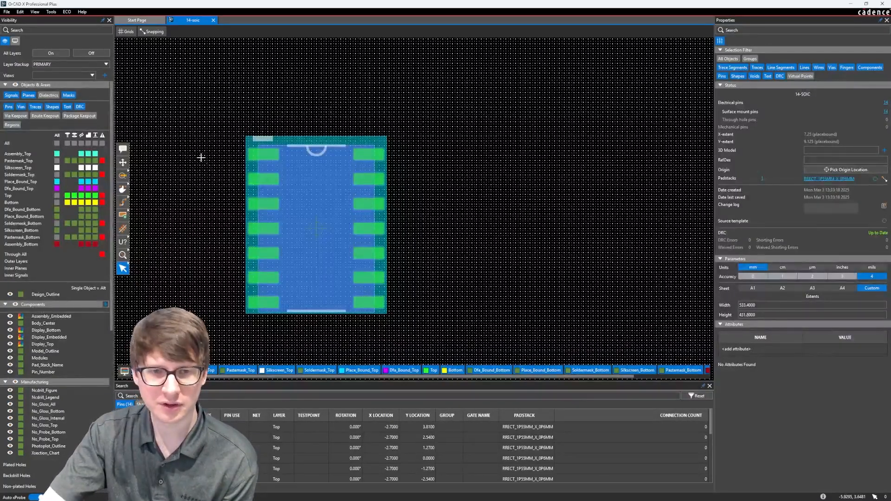
middle_drag(200, 158, 213, 162)
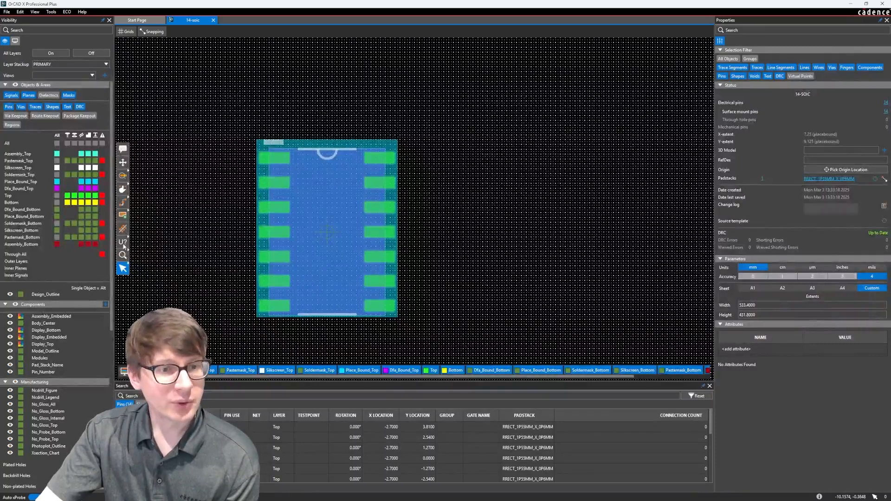
Add the reference designator U? with text block 1 to both the silkscreen and assembly layers.
click(123, 242)
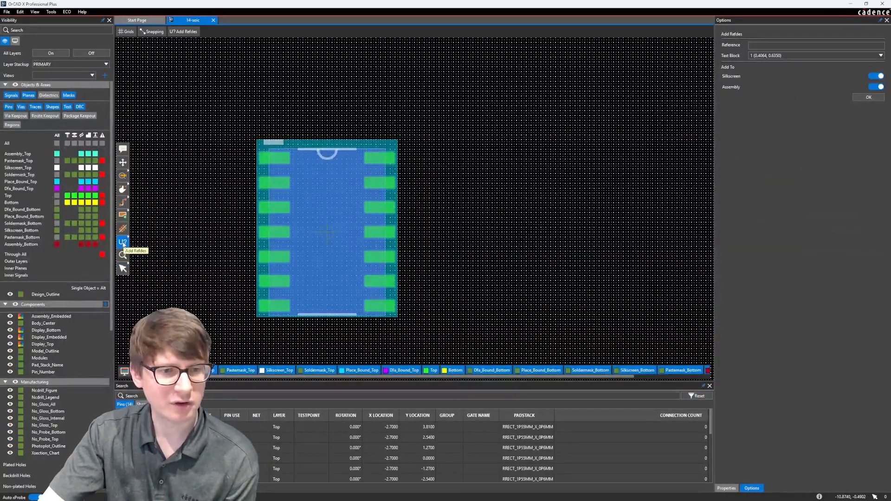
click(780, 47)
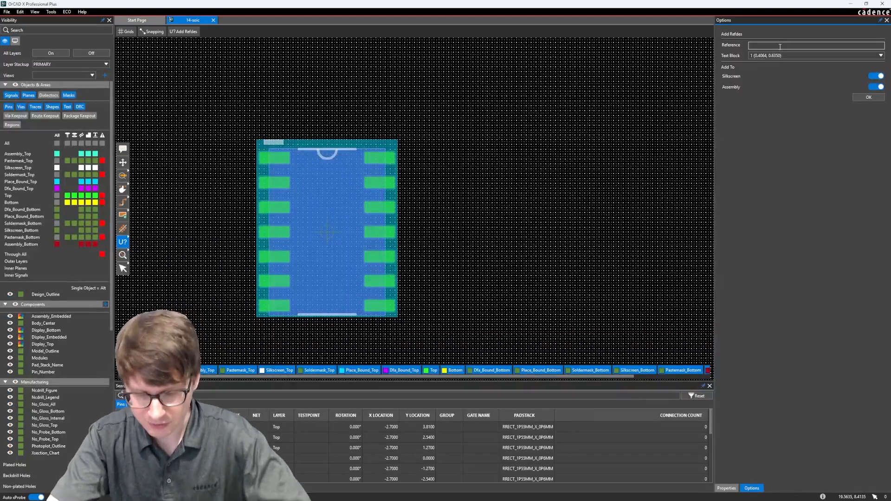
text(U?)
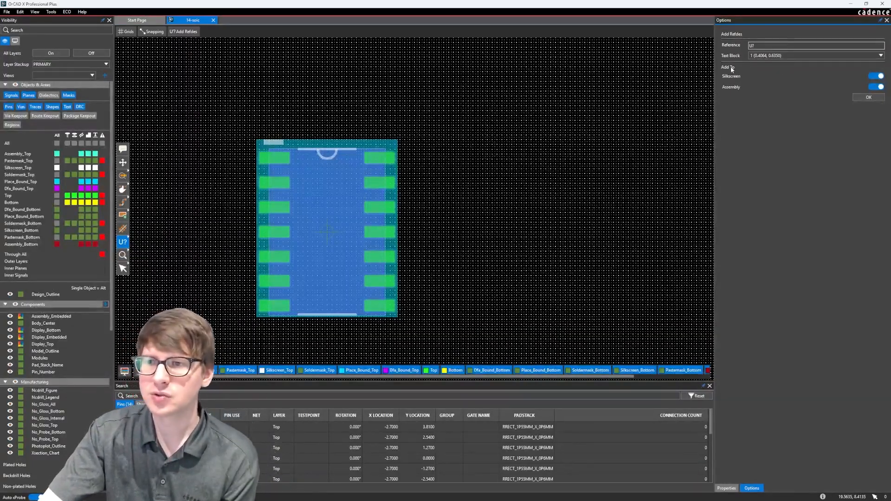
click(868, 97)
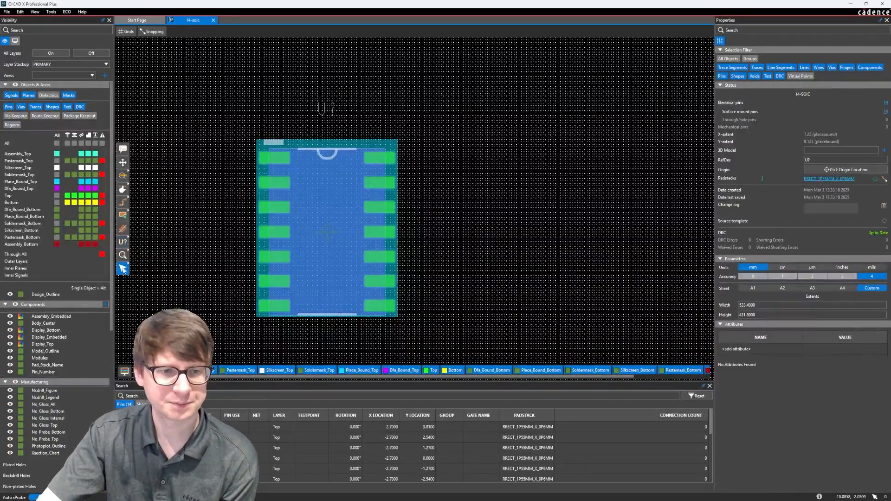
Hide the Place_Bound_Top and Dfa_Bound_Top layers.
click(56, 181)
click(57, 189)
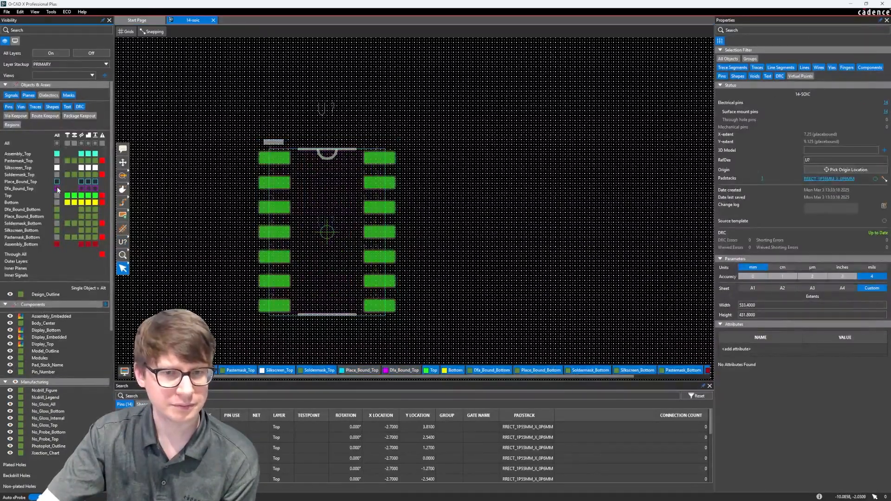
click(95, 182)
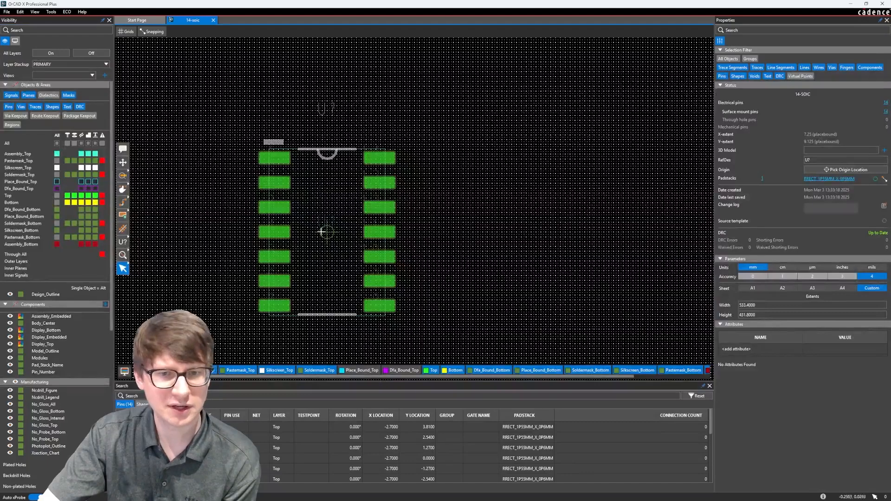
Set the text block of the assembly reference designator at the footprint's centre to 3.
scroll(322, 232, up, 2)
click(330, 210)
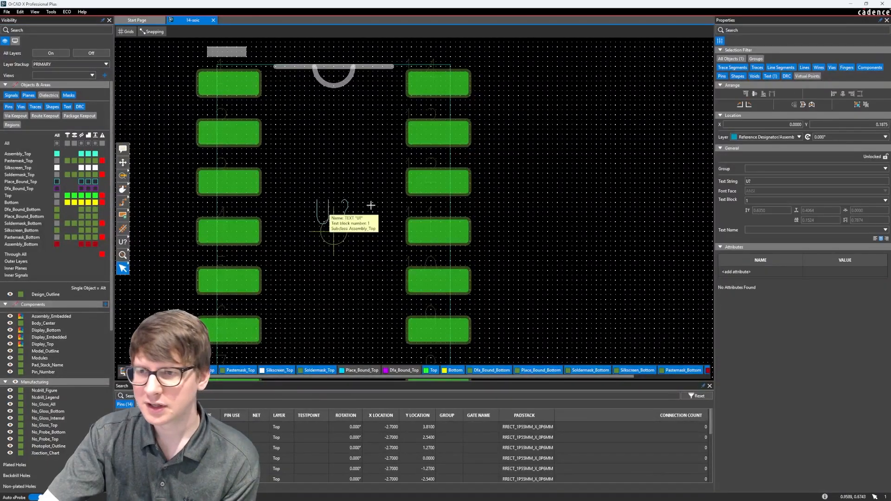
click(826, 200)
click(826, 217)
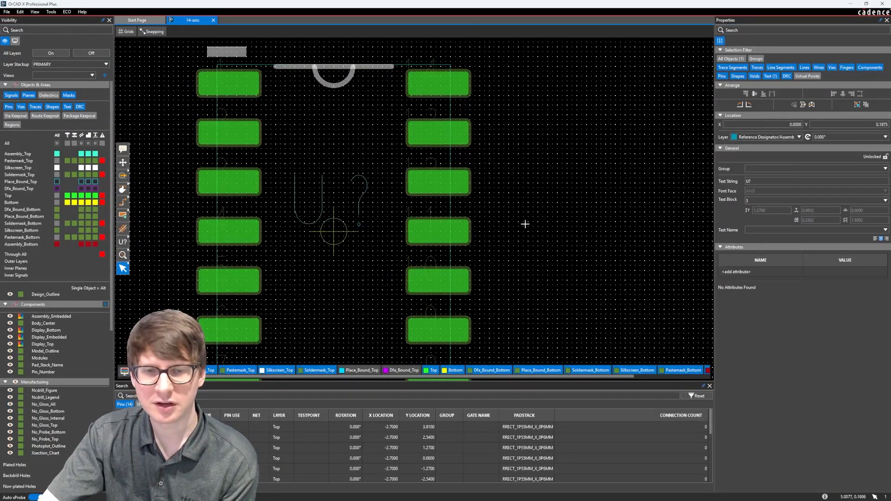
Set the text block of the silkscreen reference designator above the footprint to 3.
scroll(494, 195, up, 2)
scroll(326, 215, down, 2)
scroll(326, 215, down, 2)
click(286, 103)
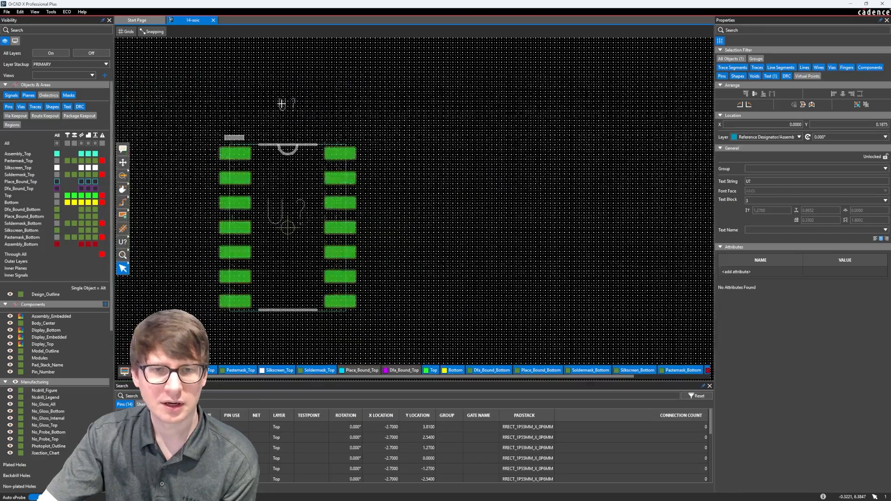
click(776, 198)
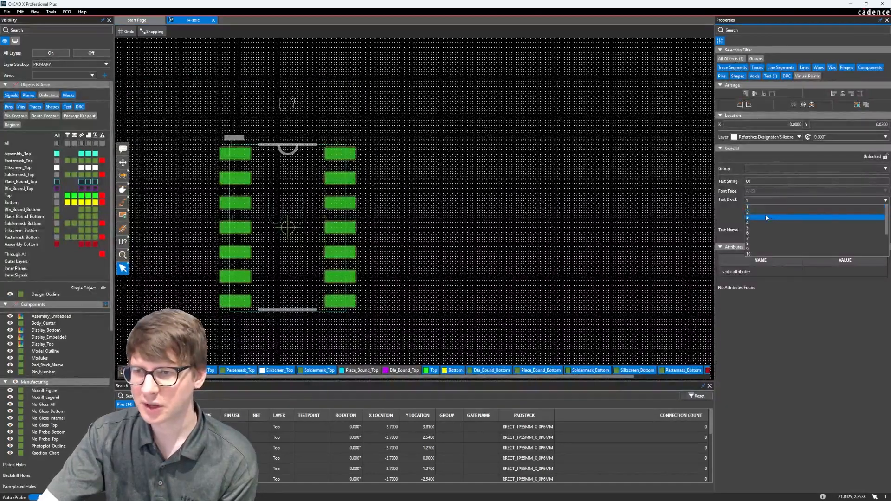
click(768, 216)
Move the silkscreen reference designator just above the pin 1 marking and the assembly one onto the footprint's origin.
click(125, 164)
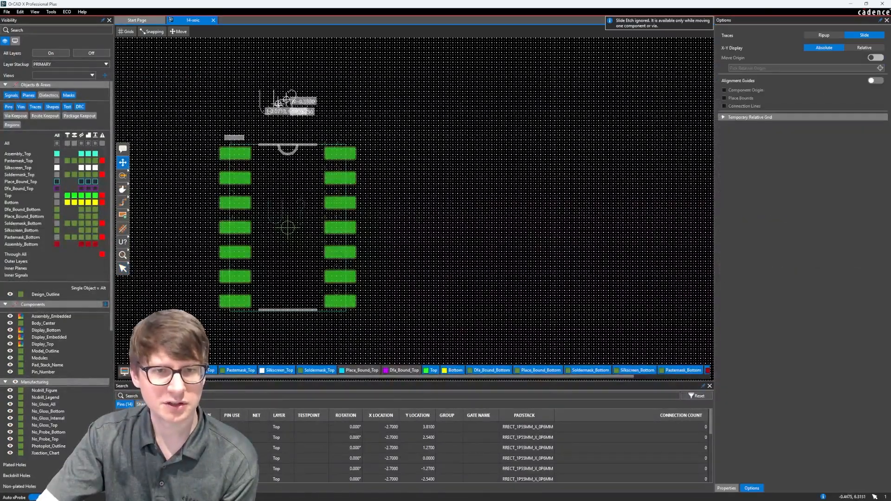
click(285, 101)
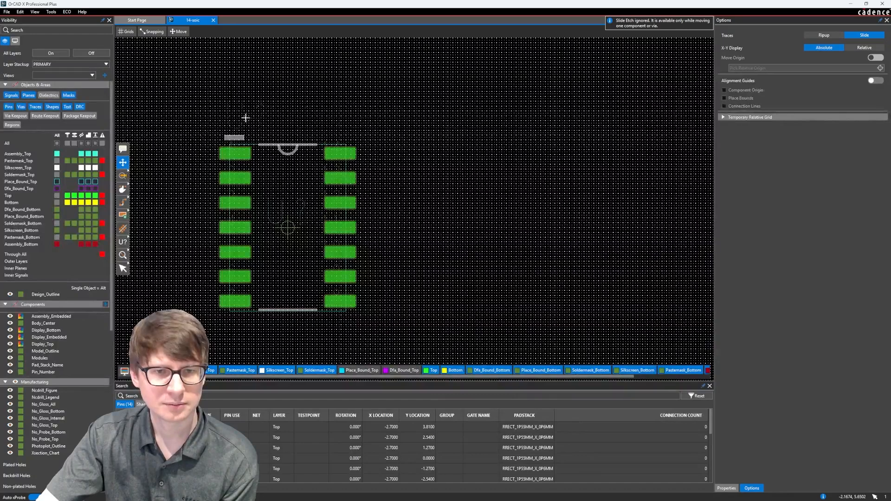
click(280, 214)
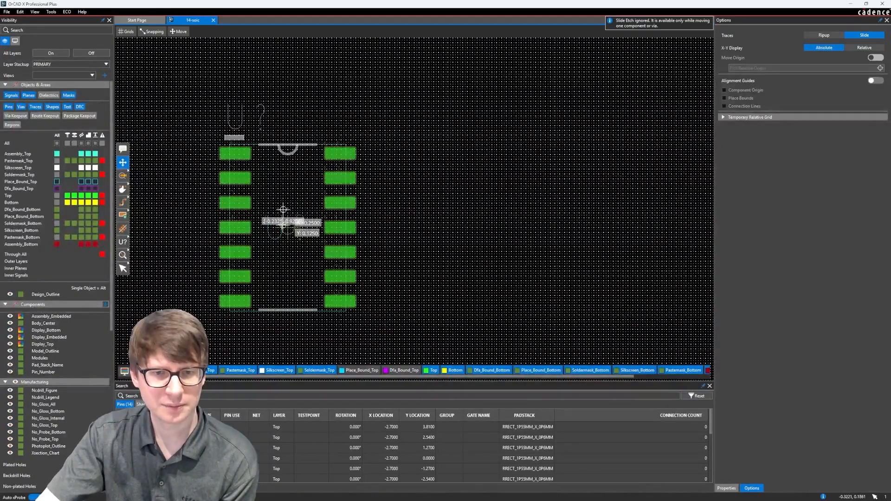
click(282, 226)
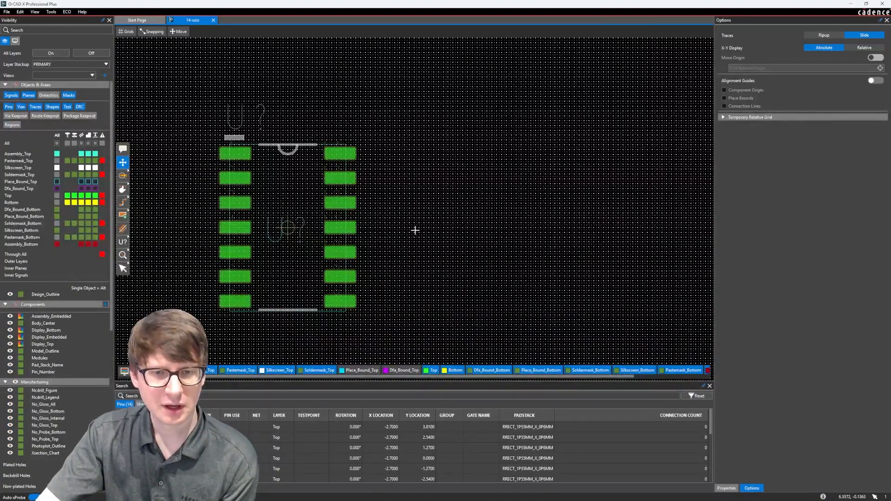
scroll(289, 236, up, 2)
middle_drag(297, 235, 328, 214)
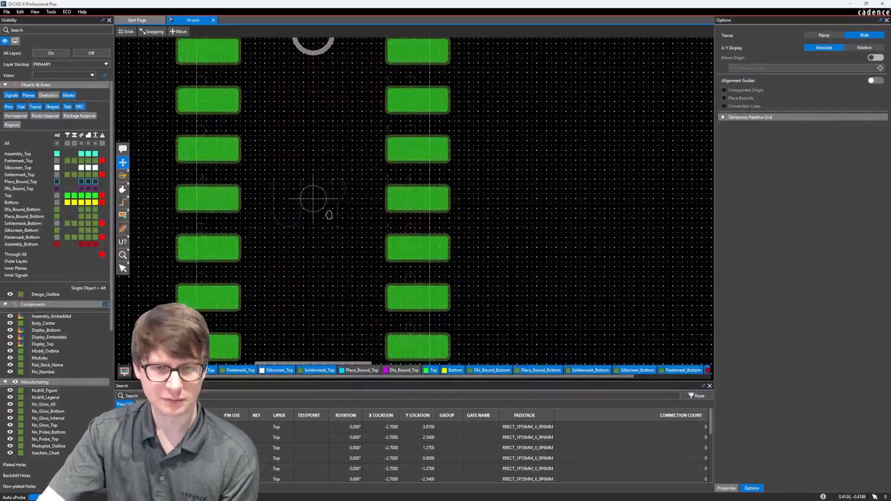
scroll(328, 214, down, 1)
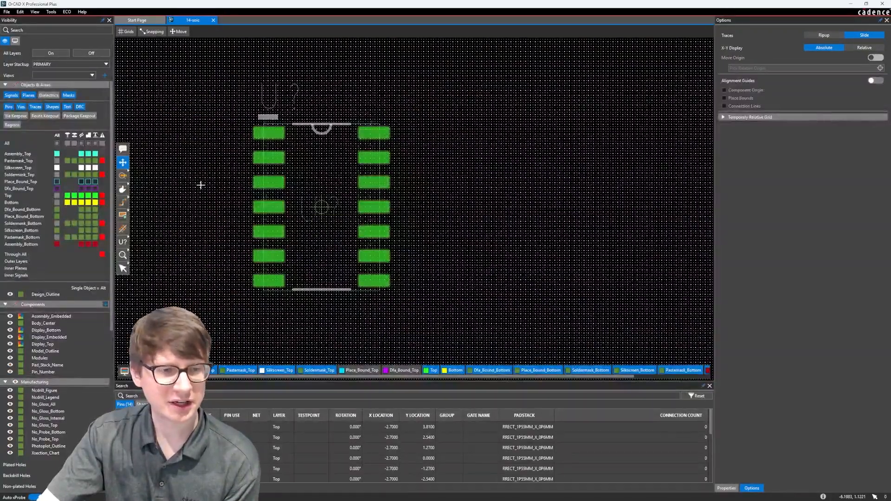
key(Escape)
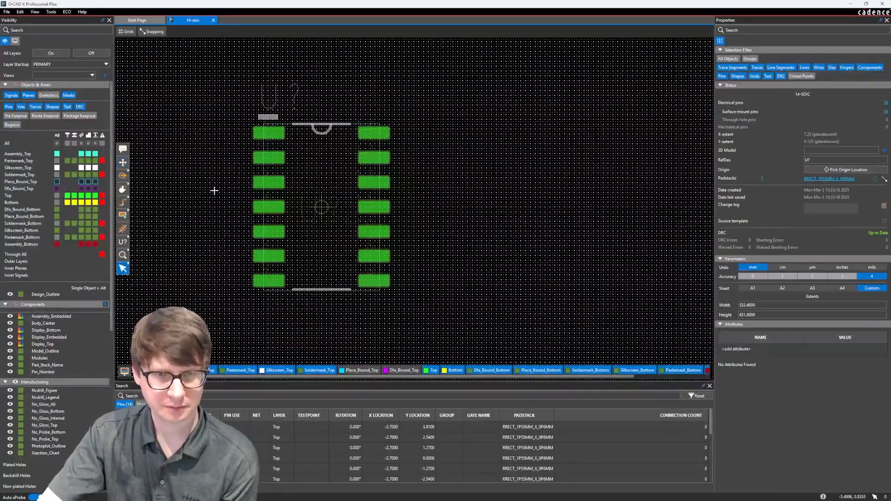
middle_drag(214, 190, 256, 205)
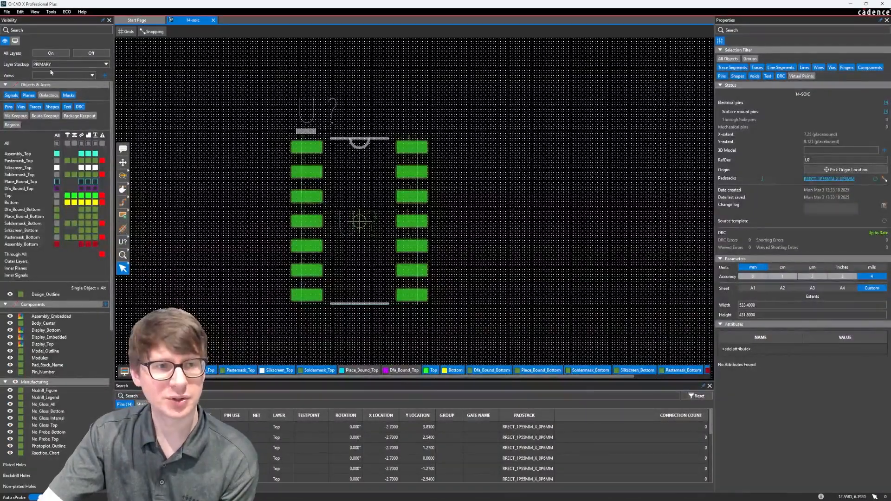
Switch the footprint to the 3D view and set the placement boundary display to only 3D models.
click(15, 41)
click(90, 64)
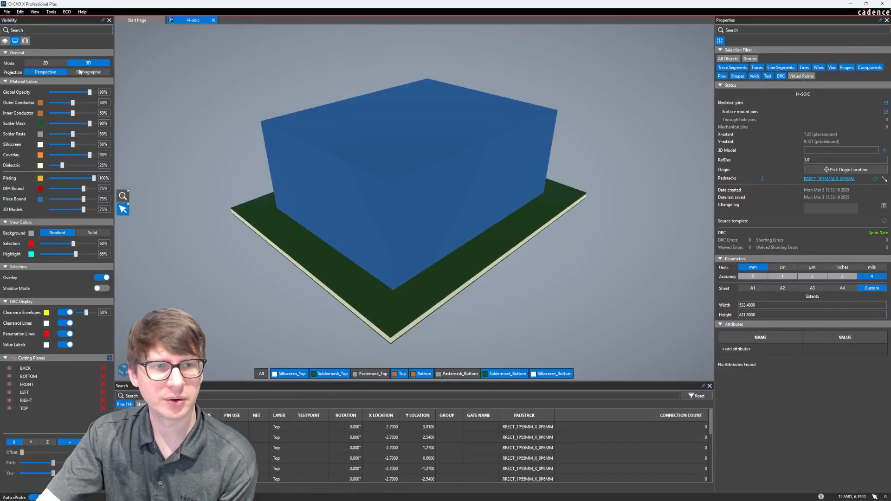
click(26, 41)
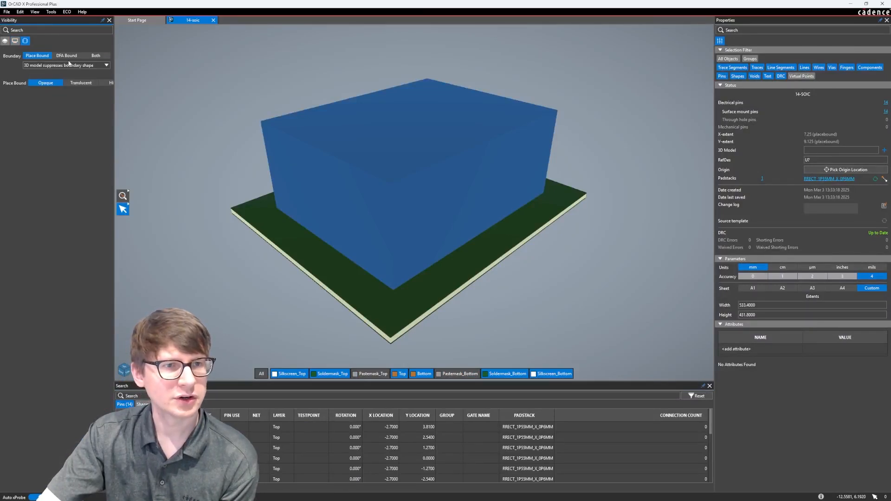
click(39, 66)
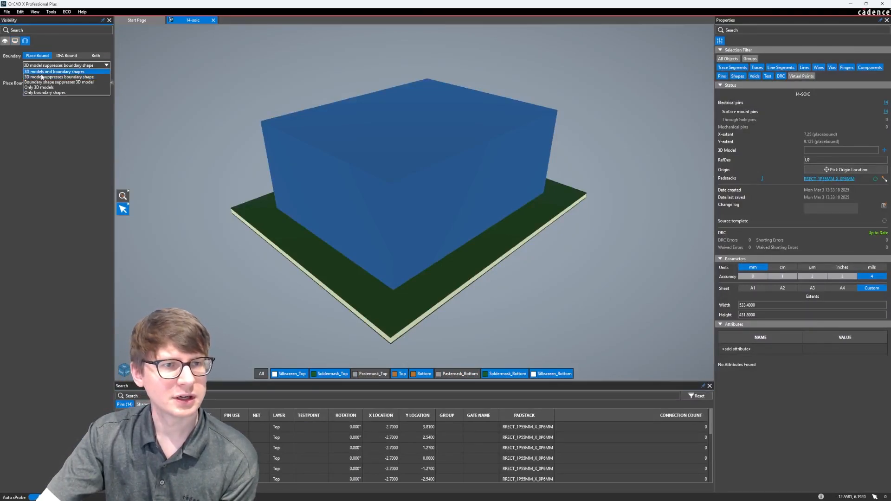
click(46, 92)
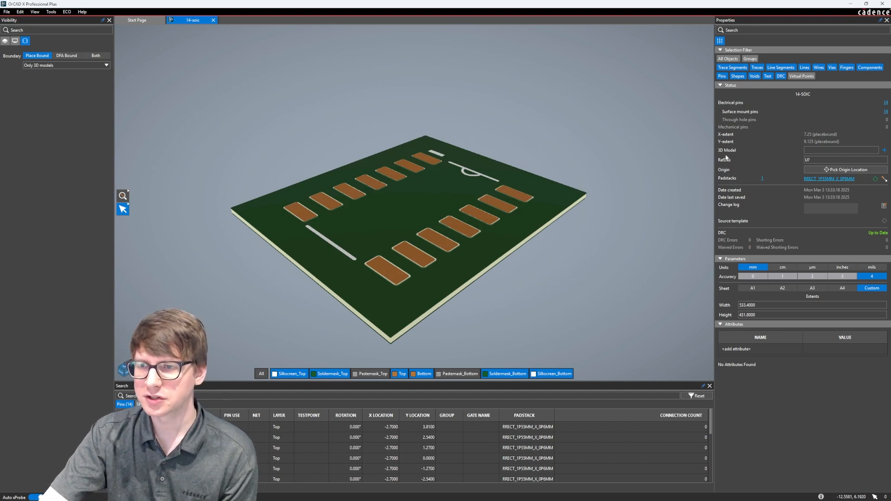
Assign the STEP model SOIC-14_3.9x8.7mm_P1.27mm.step from C:\Temp\Cadence to the footprint.
click(884, 150)
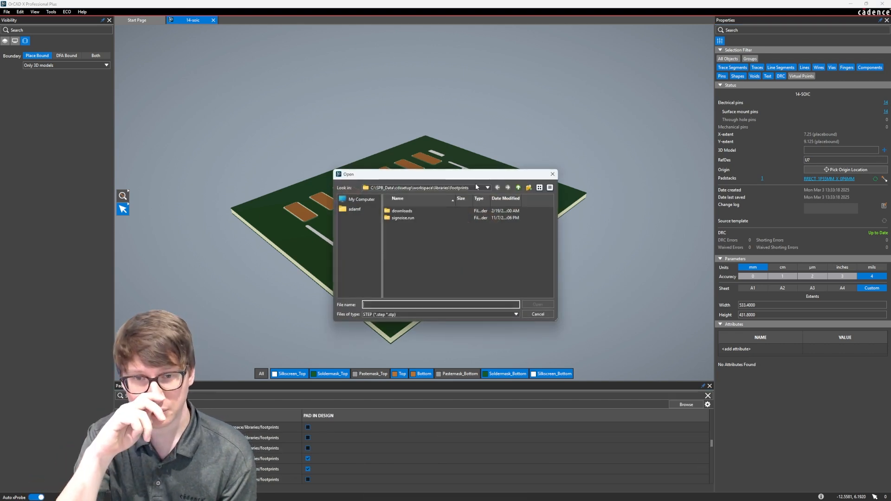
drag(442, 179, 430, 174)
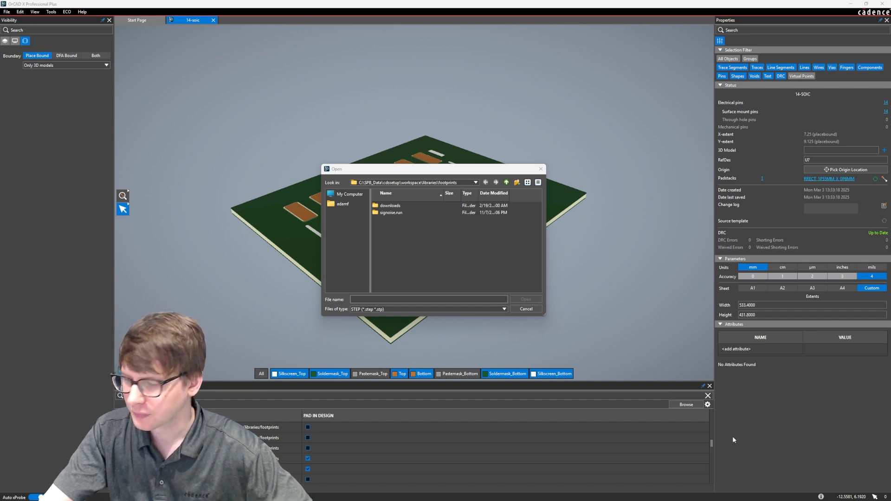
click(415, 246)
click(467, 183)
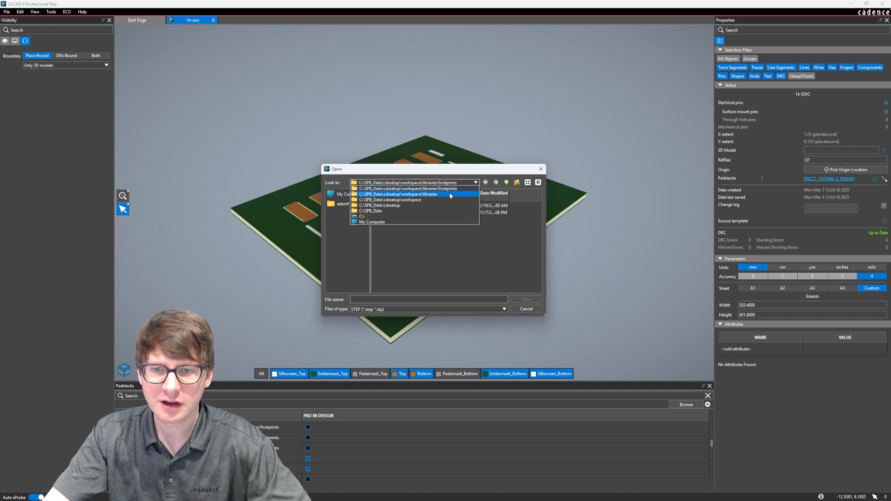
click(388, 213)
scroll(395, 228, down, 1)
double_click(395, 269)
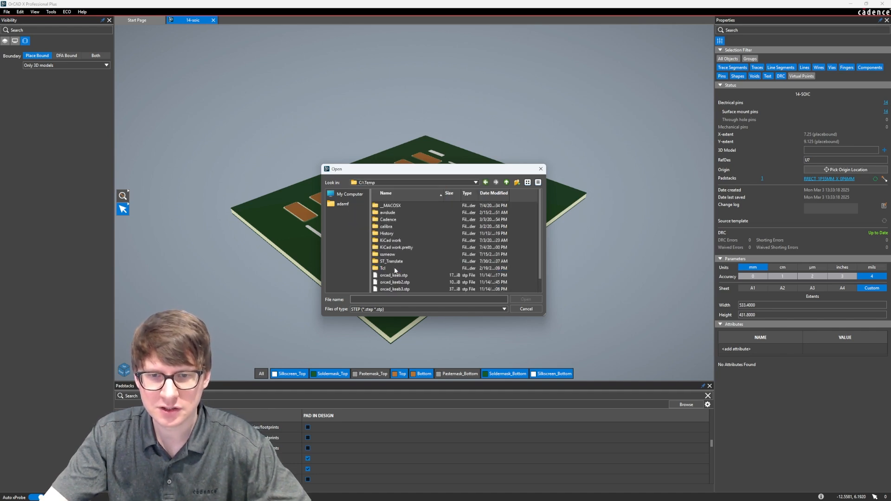
click(393, 220)
double_click(392, 221)
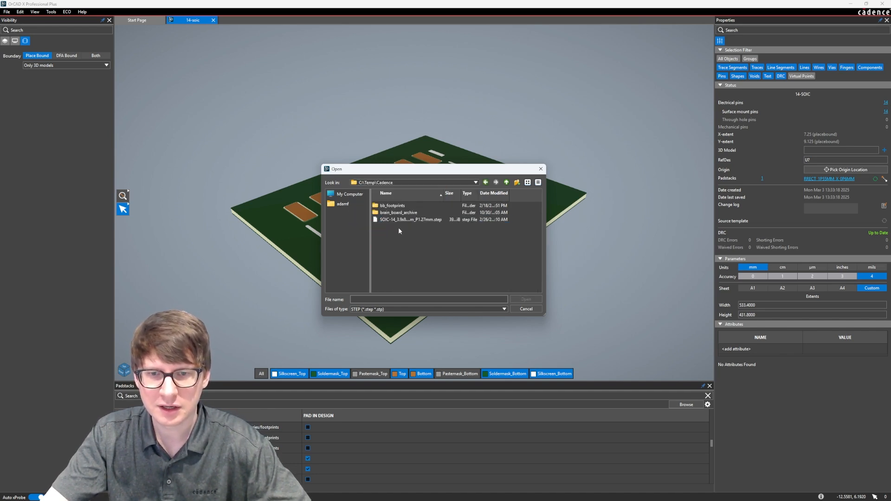
click(395, 220)
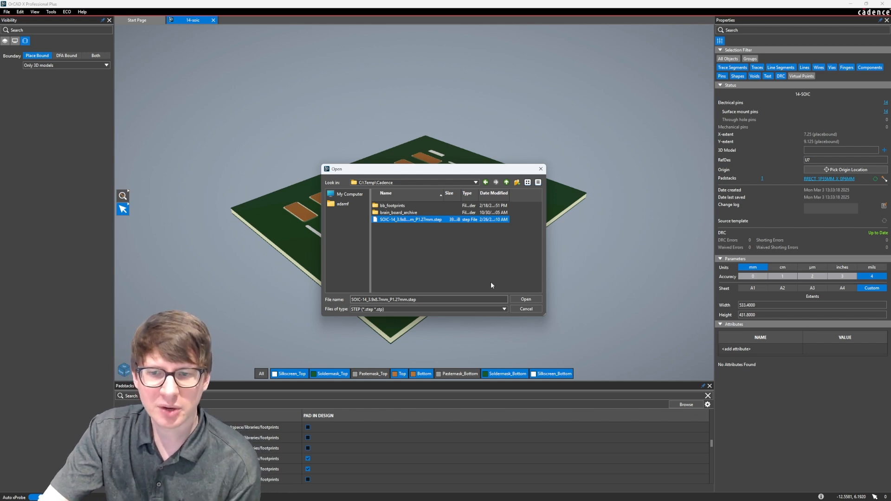
click(523, 299)
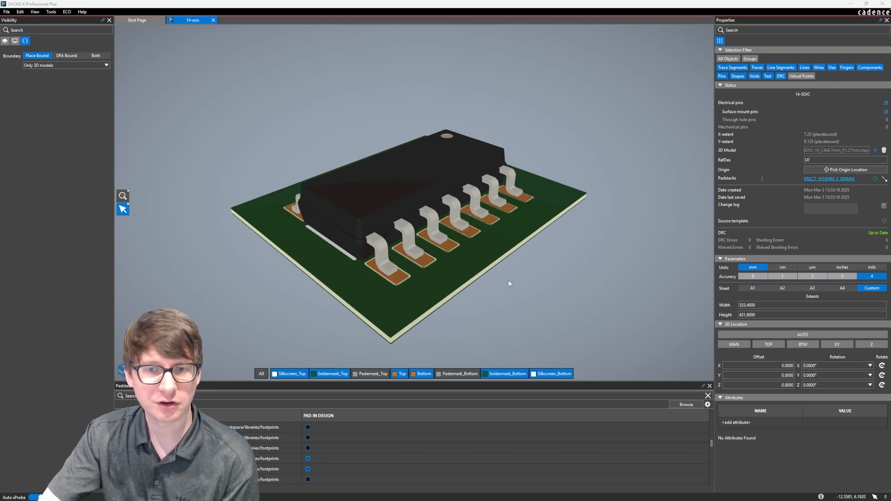
Set the 3D model's X offset to 5 mm.
middle_drag(389, 257, 398, 274)
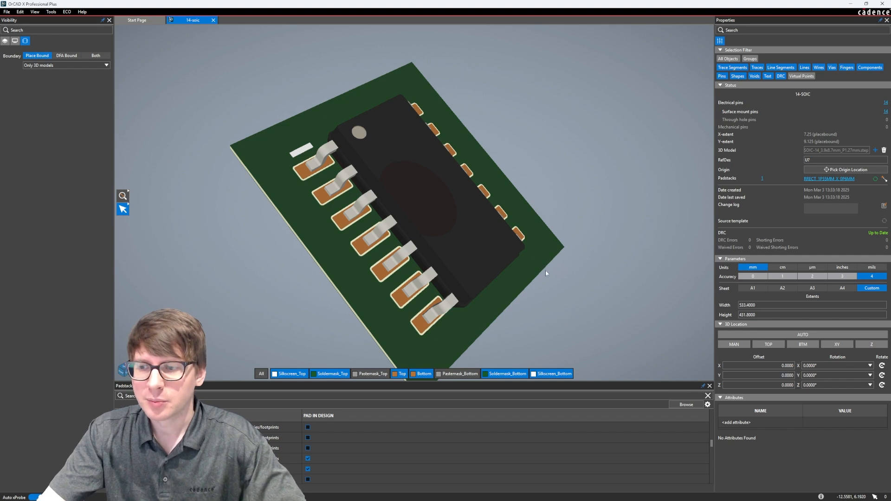
mouse_move(545, 270)
middle_down()
mouse_move(526, 277)
mouse_move(541, 255)
mouse_move(548, 258)
mouse_move(533, 260)
mouse_move(537, 267)
middle_up()
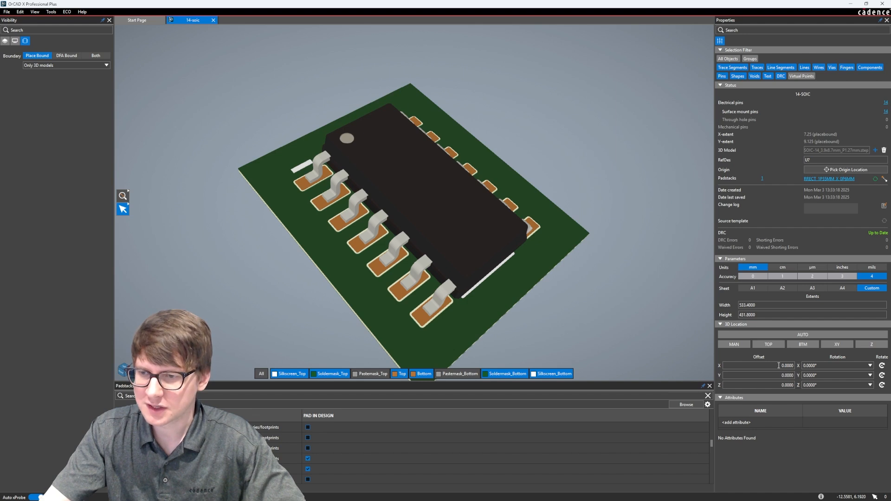
drag(780, 366, 793, 366)
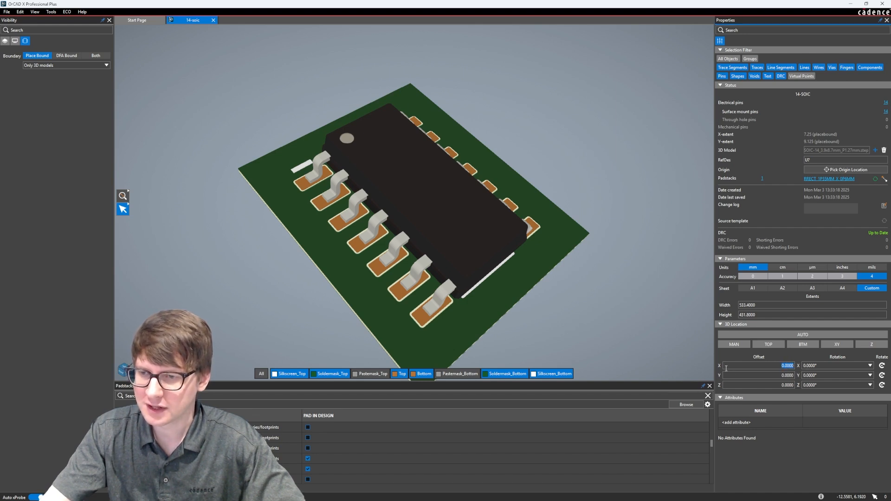
text(1)
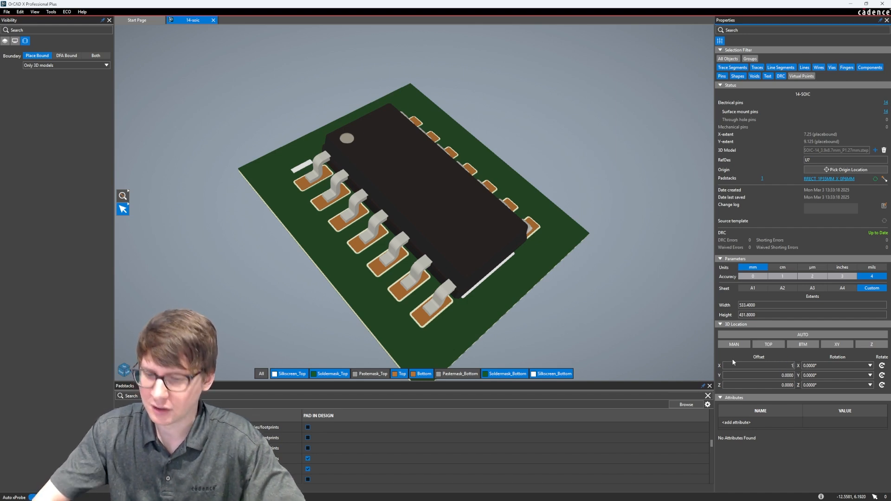
text(5)
key(Return)
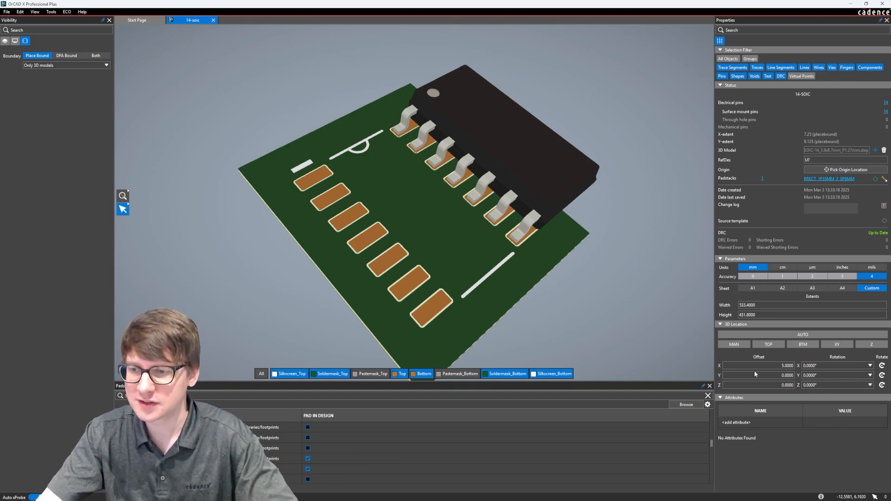
Automatically align the 3D model with the footprint and check its leads against the pads from above.
click(804, 335)
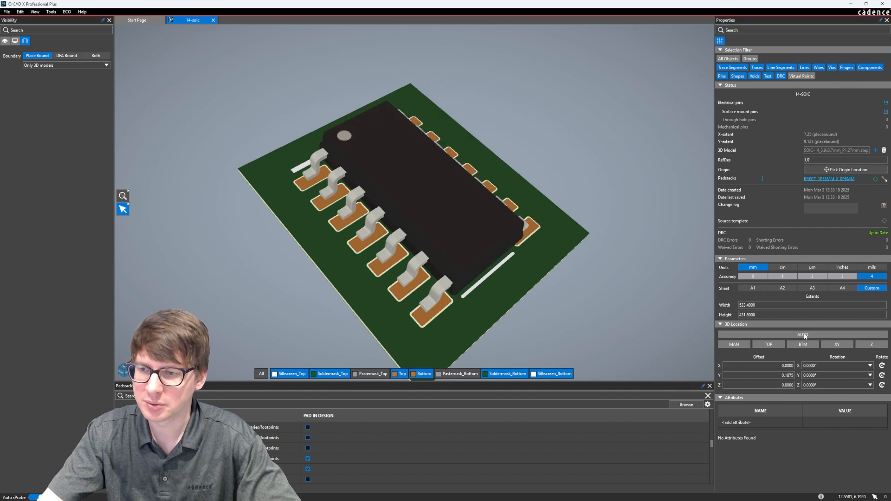
middle_drag(534, 304, 510, 315)
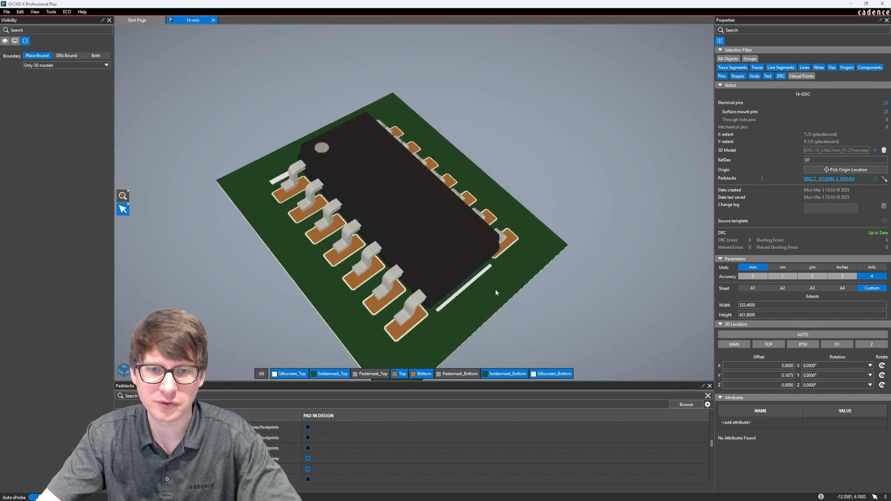
mouse_move(526, 195)
middle_down()
mouse_move(518, 212)
mouse_move(528, 181)
middle_up()
shift+middle_drag(525, 252, 516, 271)
scroll(372, 96, up, 2)
middle_drag(372, 96, 342, 165)
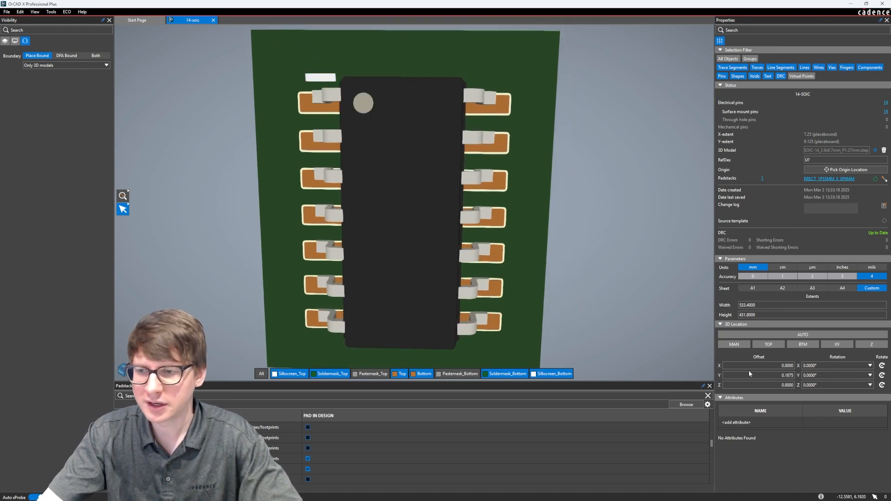
Set the 3D model's Y offset to 0 and check its seating on the pads.
drag(782, 375, 799, 377)
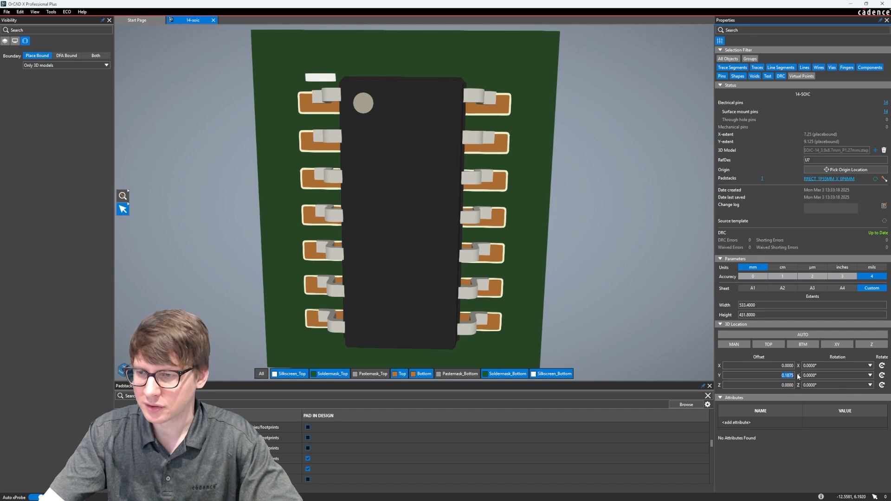
click(717, 381)
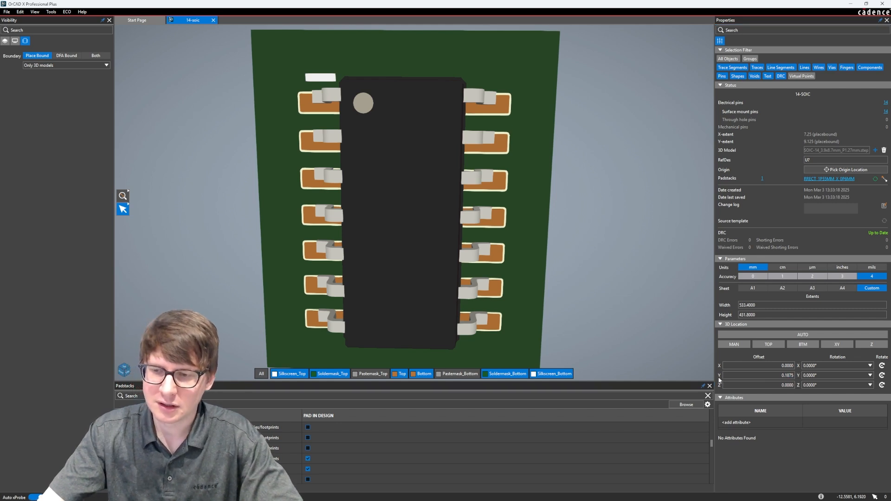
drag(776, 376, 798, 376)
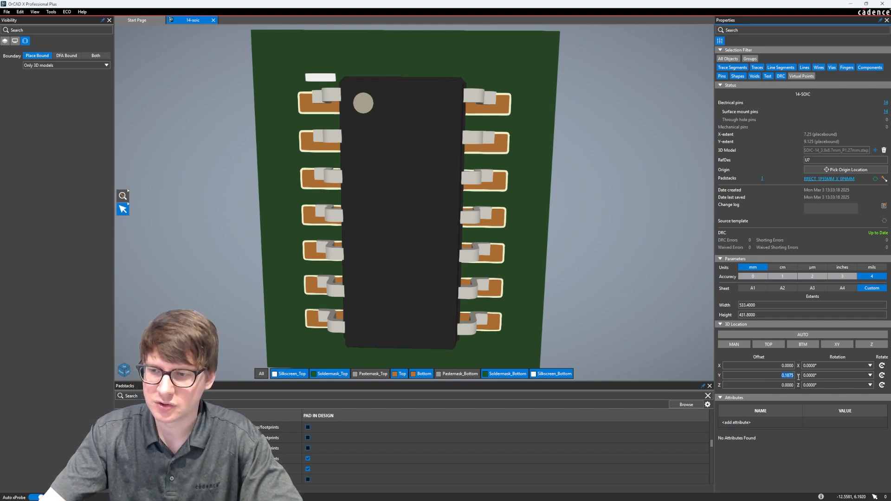
text(0)
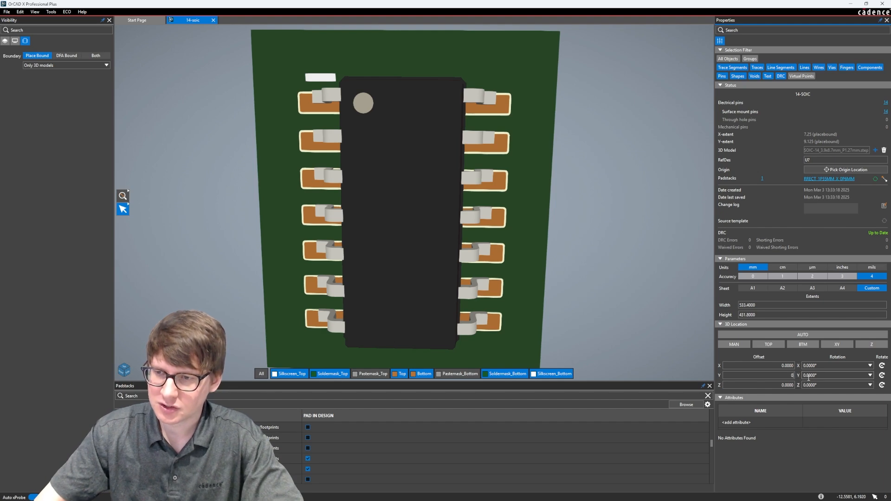
key(Return)
drag(565, 277, 539, 241)
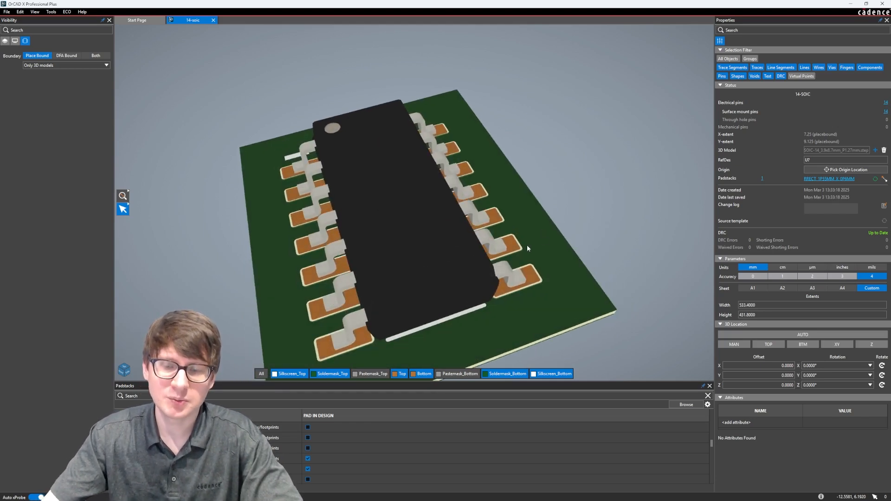
scroll(528, 245, down, 4)
middle_drag(444, 297, 482, 280)
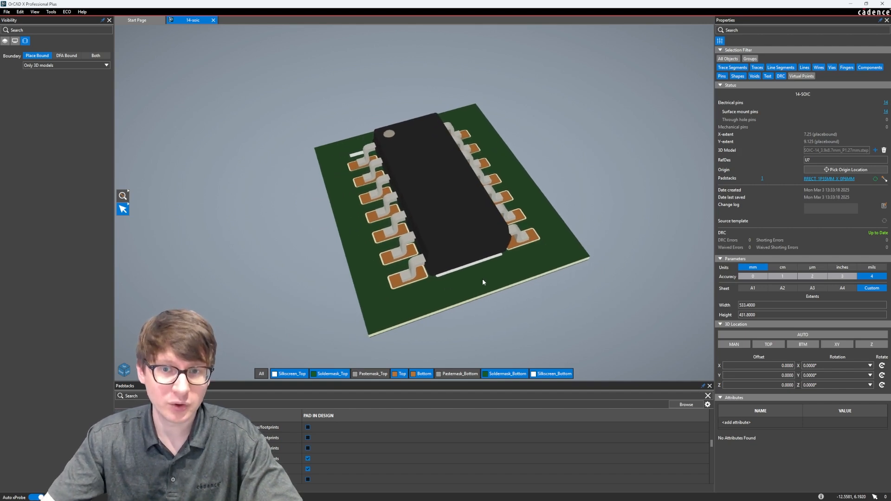
middle_drag(482, 280, 472, 273)
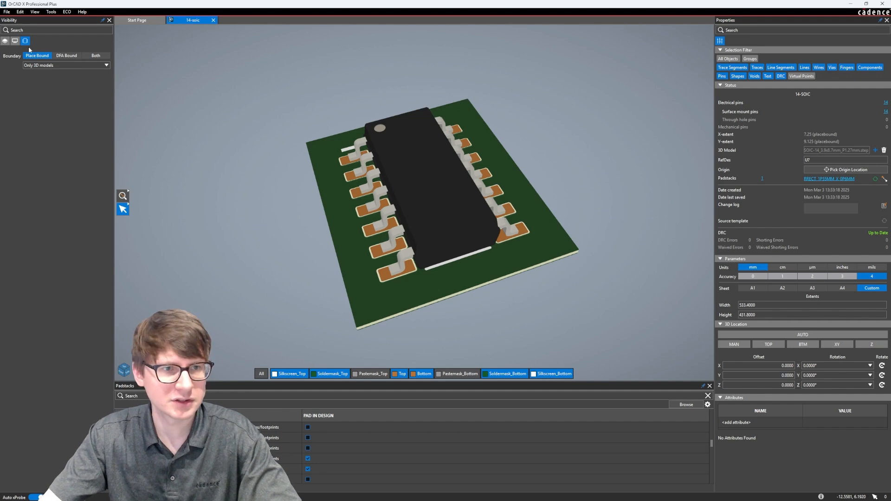
Return the footprint to the 2D view and save it, overwriting the existing 14-soic.dra.
click(15, 41)
click(42, 63)
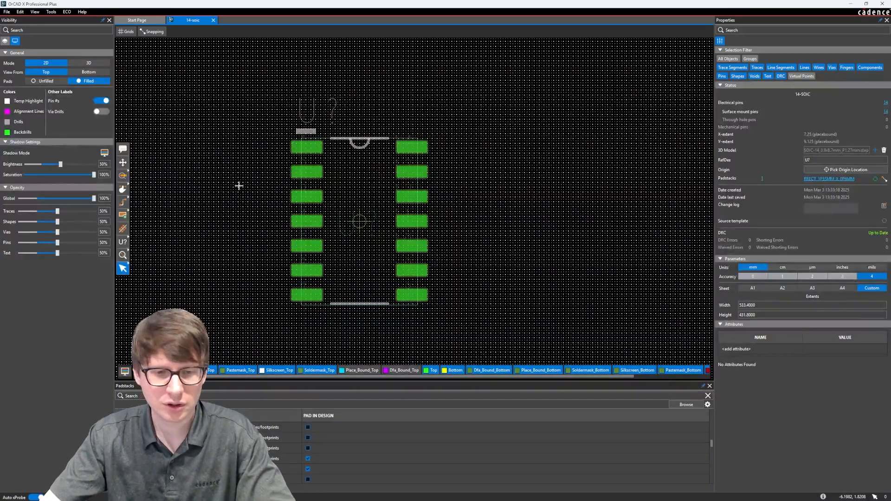
click(6, 12)
click(19, 52)
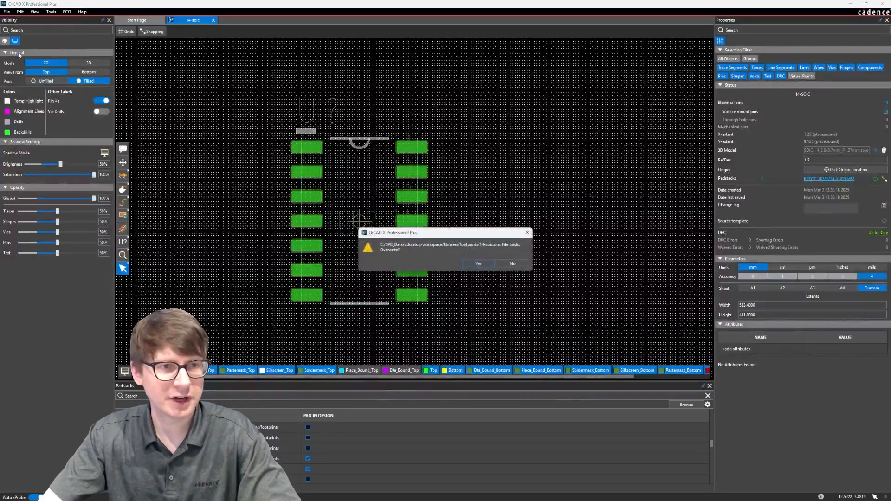
click(478, 264)
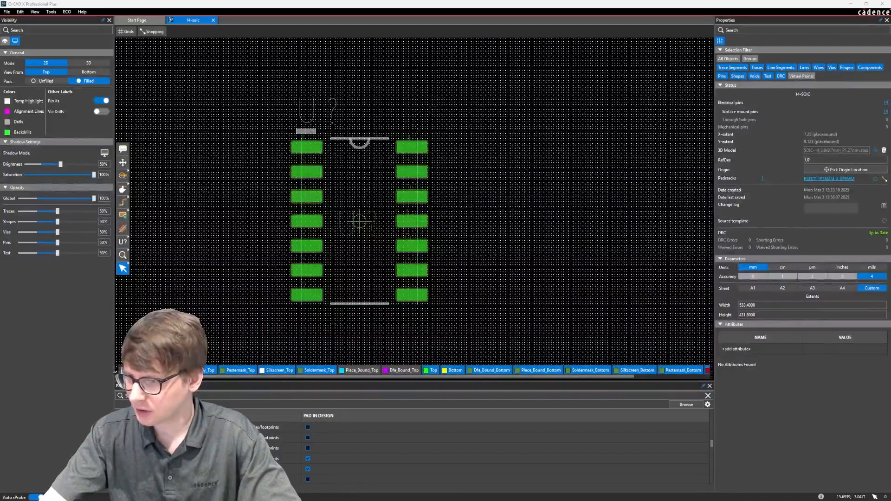
Switch to File Explorer and locate 14-soic.dra and 14-soic.psm in the workspace's libraries\footprints folder, then minimize the window.
drag(890, 371, 368, 132)
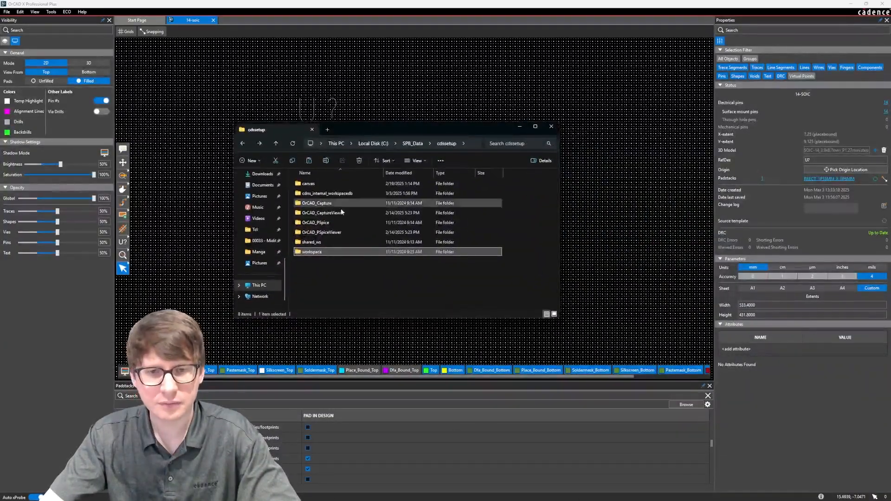
double_click(332, 252)
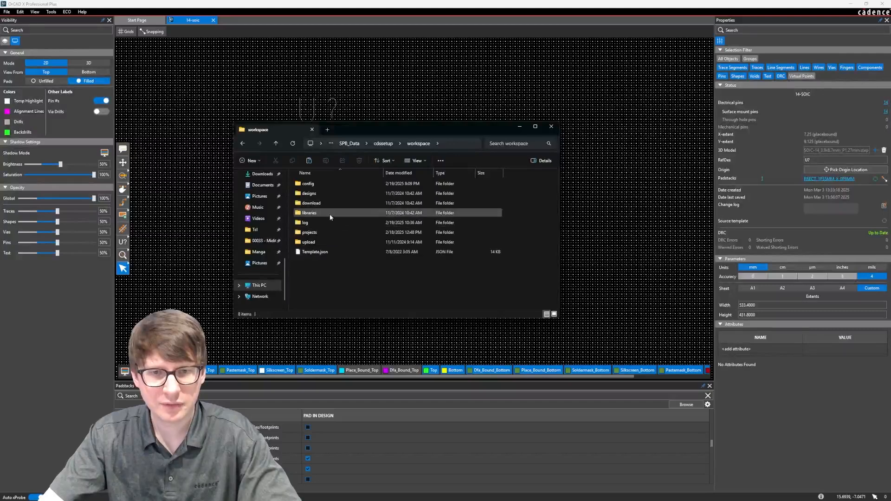
double_click(309, 212)
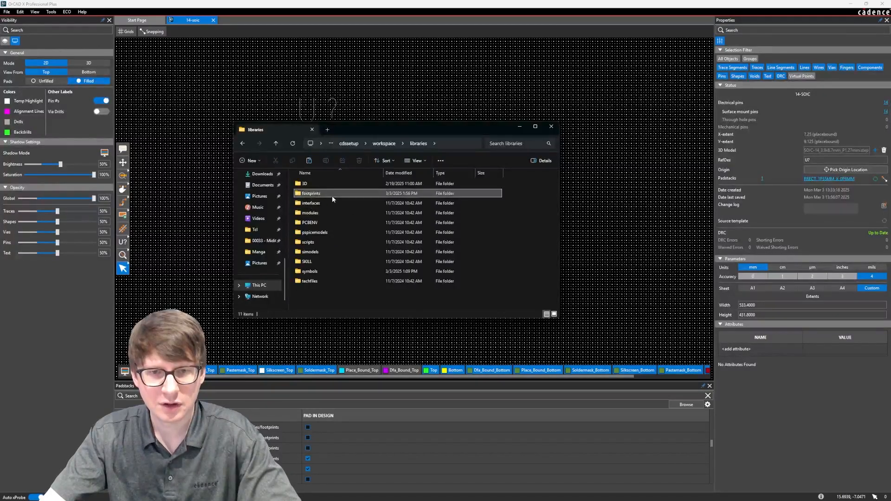
double_click(332, 194)
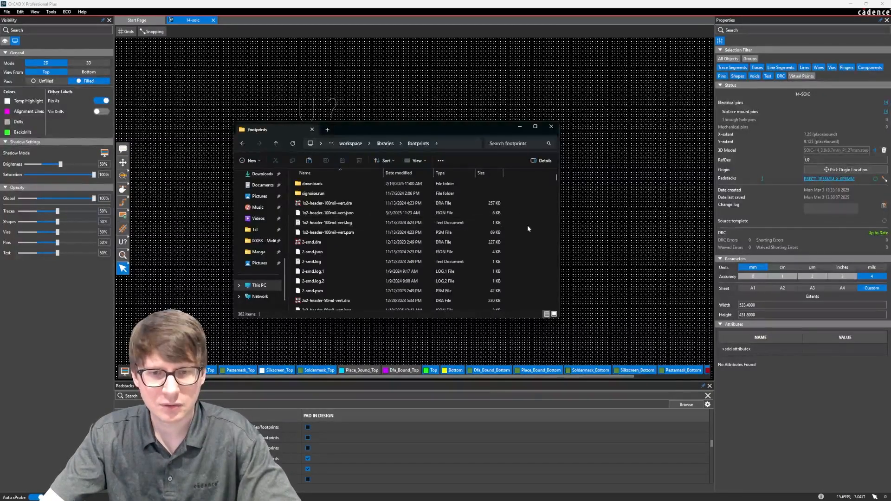
text(14)
click(321, 192)
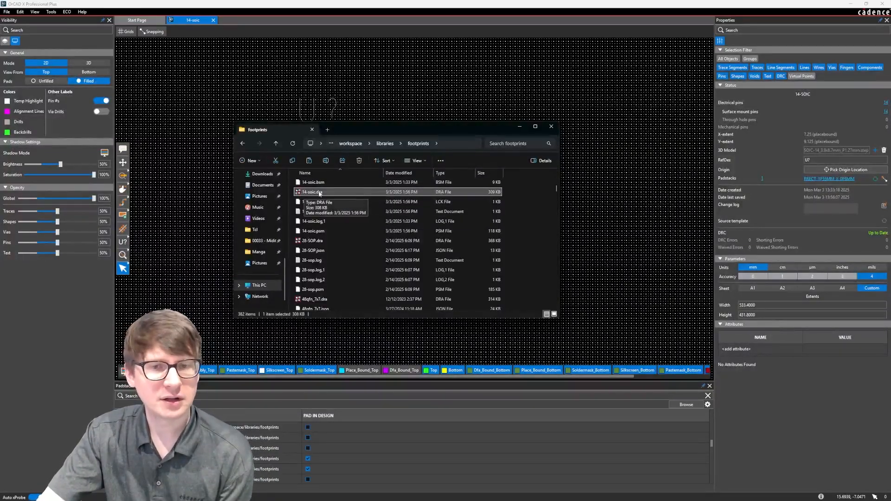
click(319, 231)
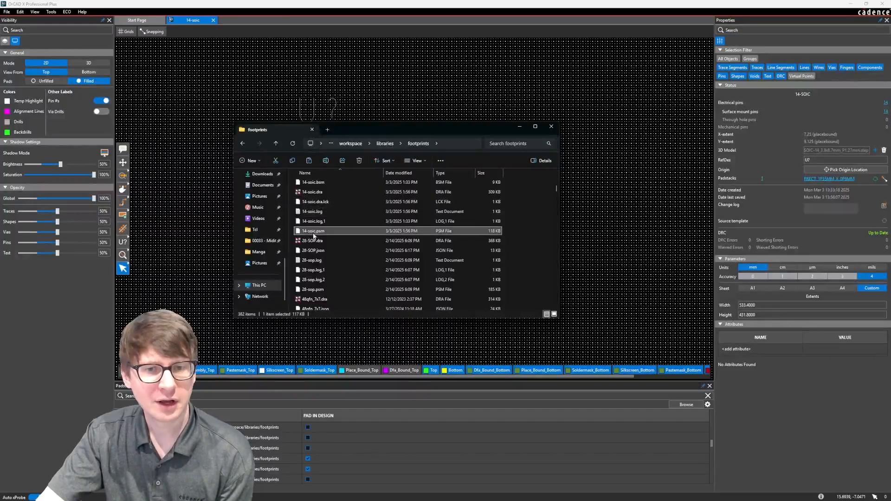
click(509, 232)
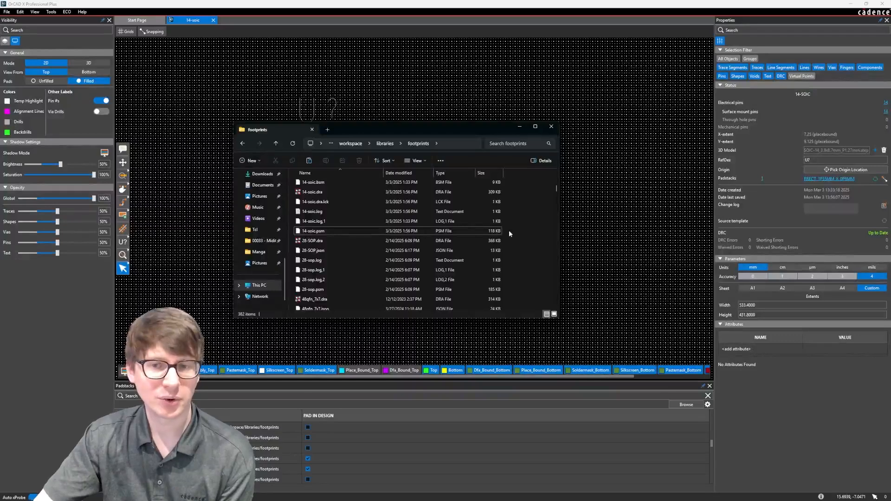
click(520, 127)
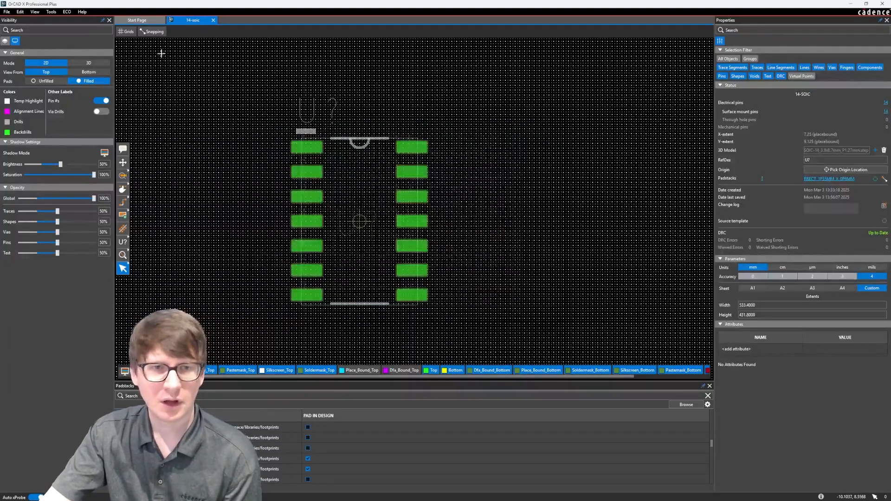
Turn off the grid display in the footprint canvas.
click(126, 31)
click(174, 44)
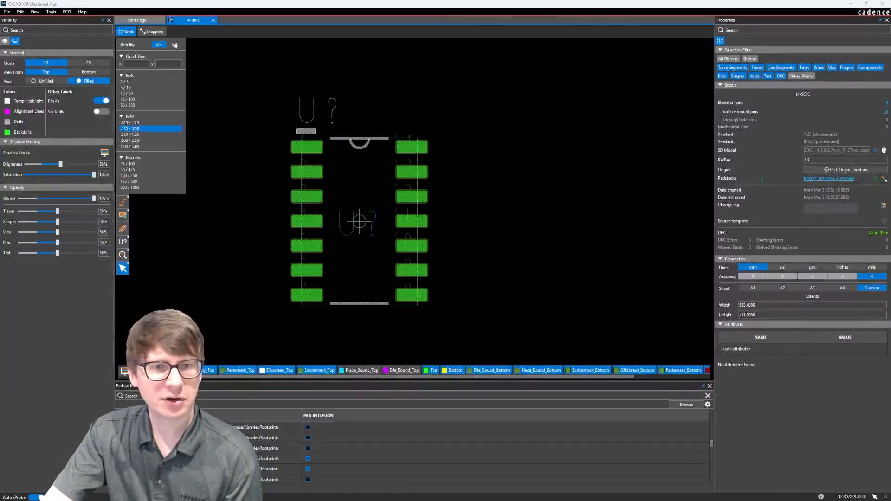
click(175, 45)
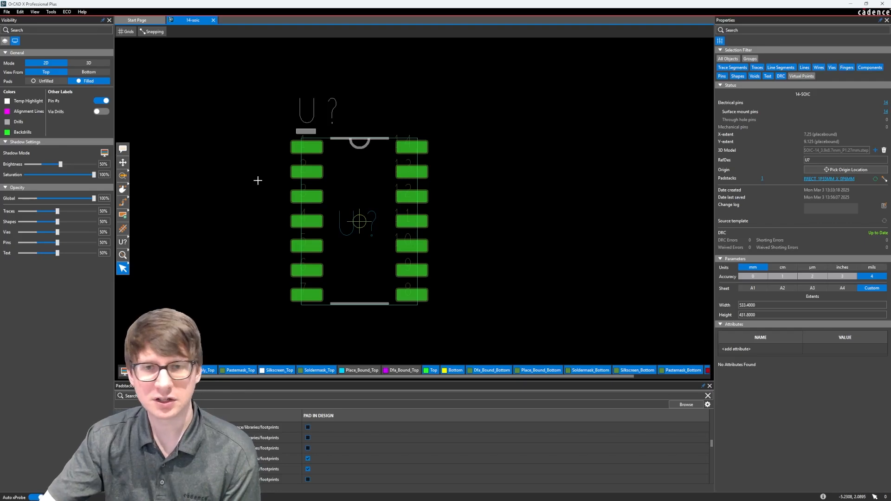